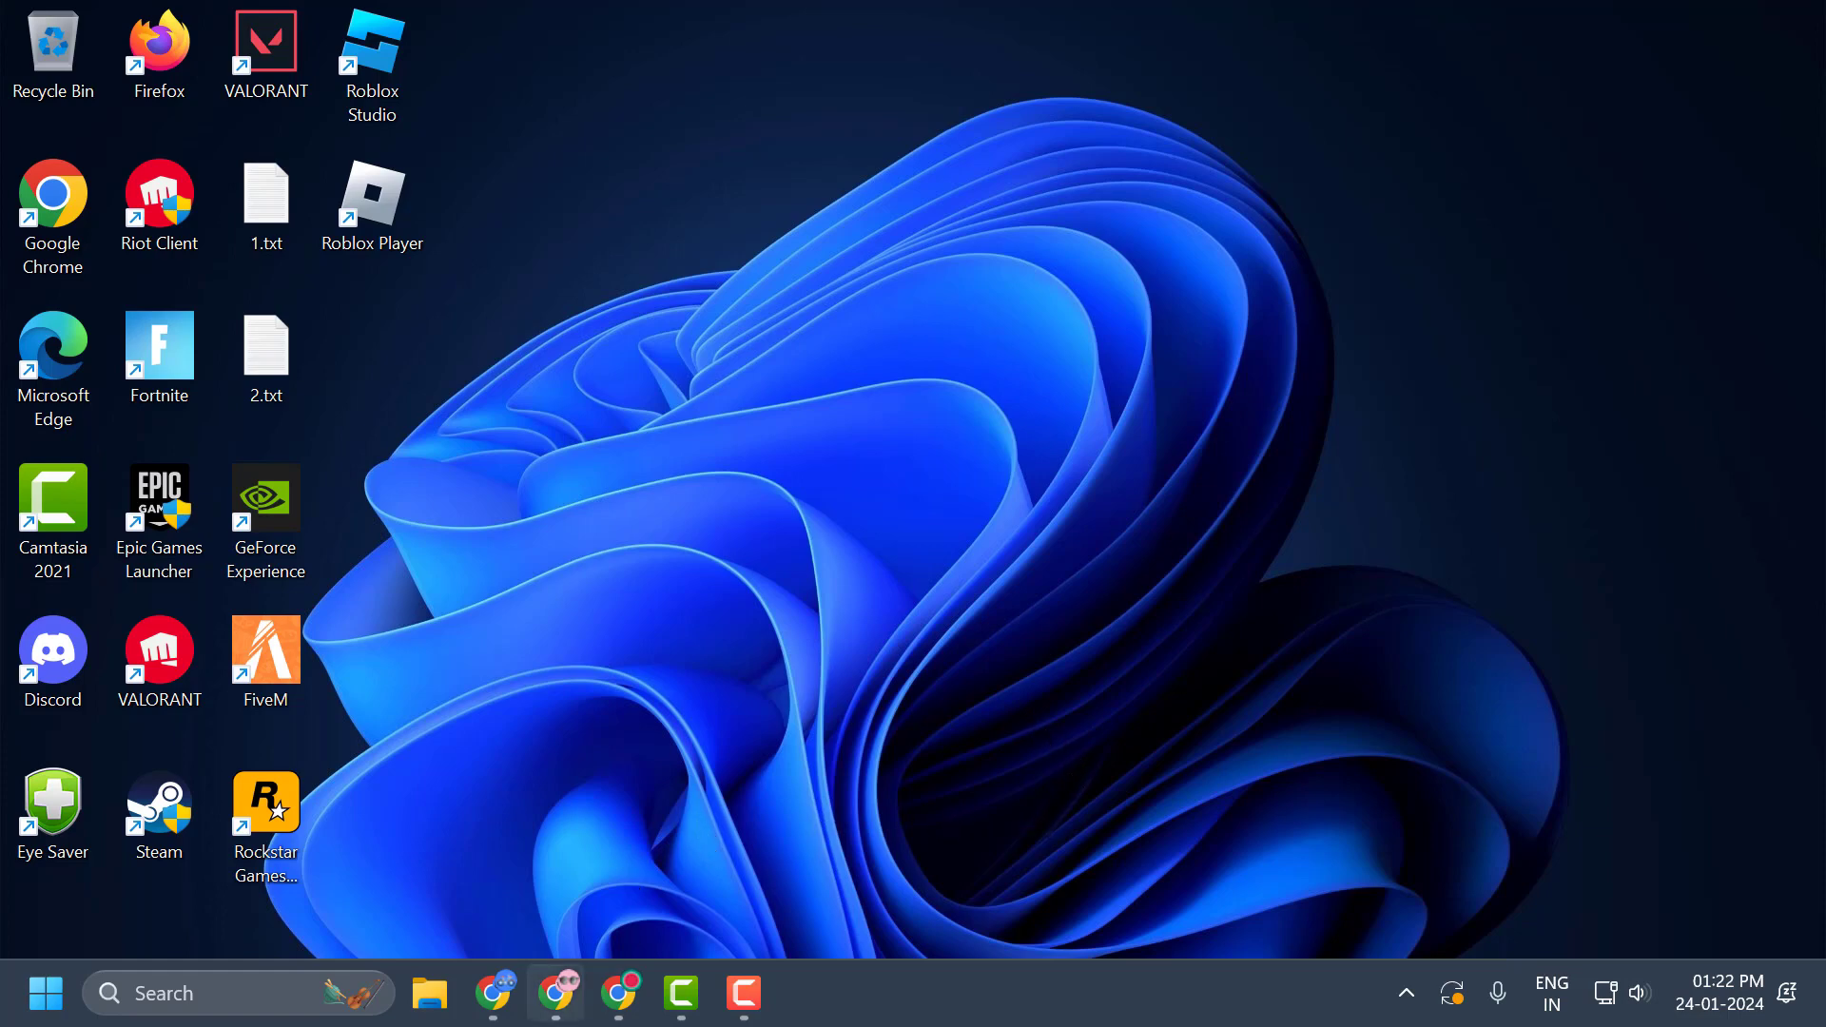
Switch to Chrome and download RobloxUWP-2.592.586.0-cerealwithmilk.Msixbundle from the GitHub release's assets.
left_click(620, 993)
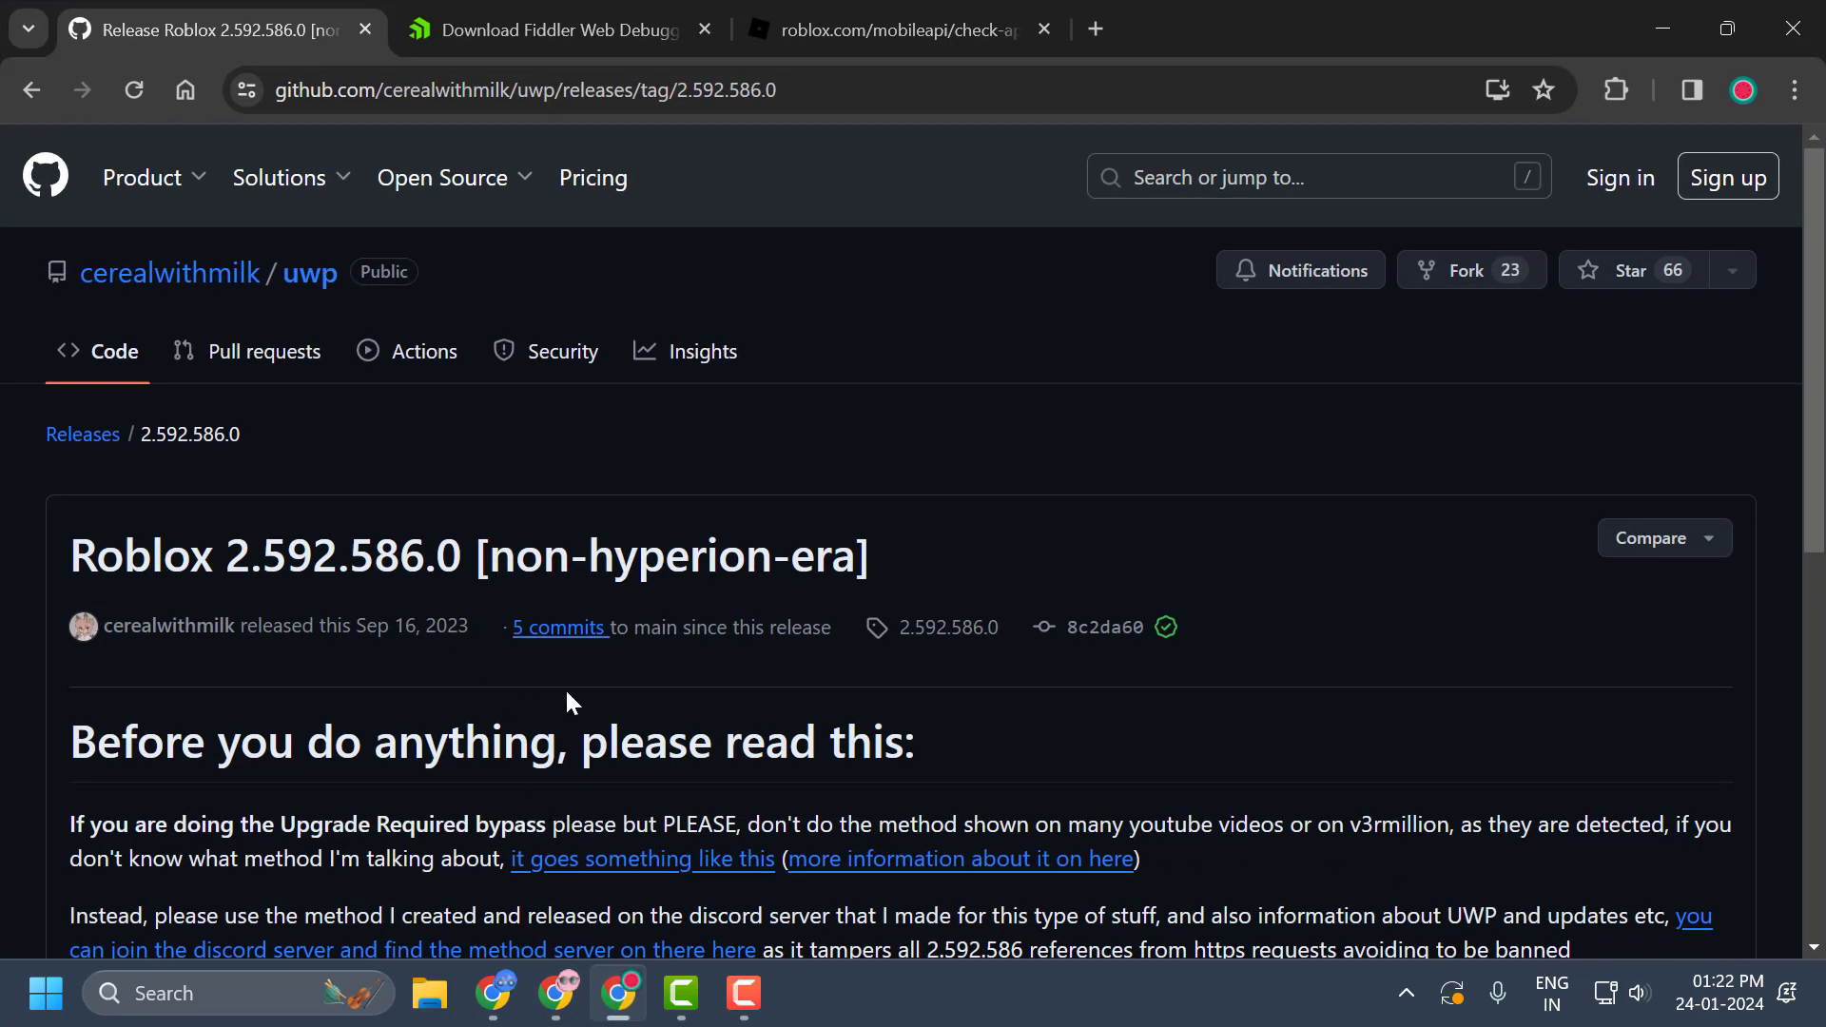
scroll(289, 636, "down", 7)
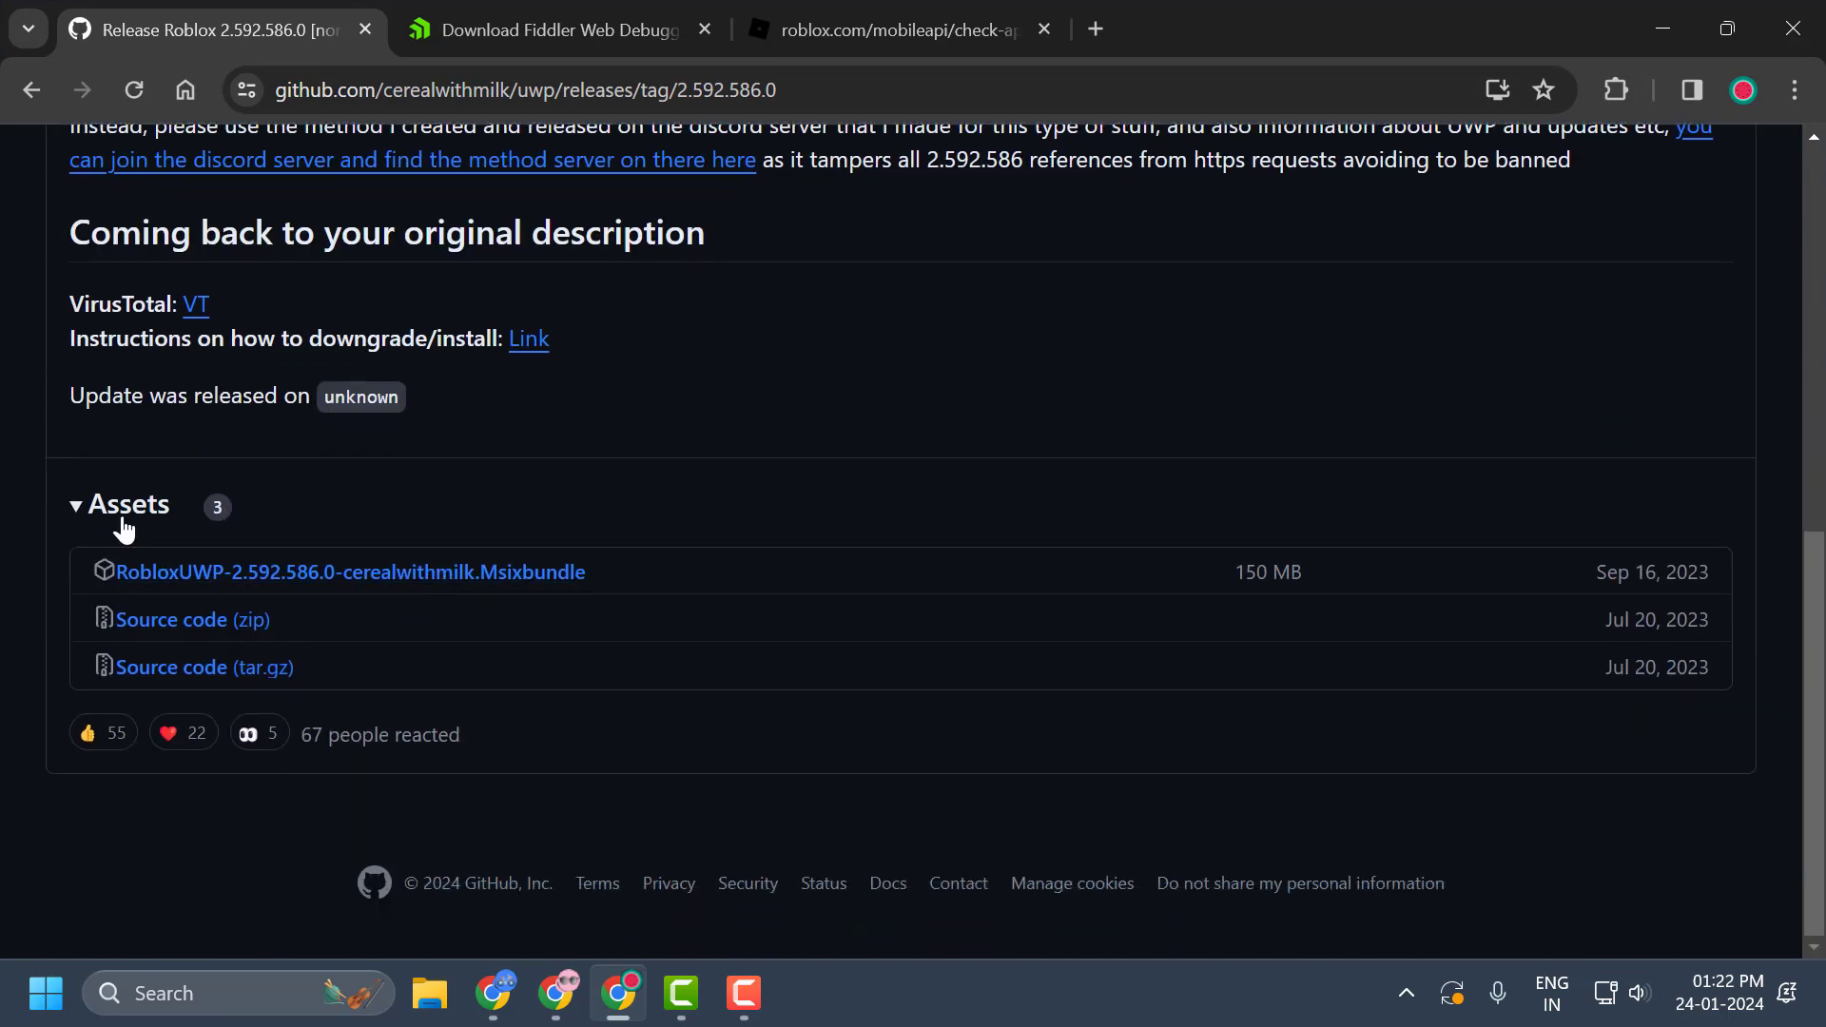
left_click(288, 582)
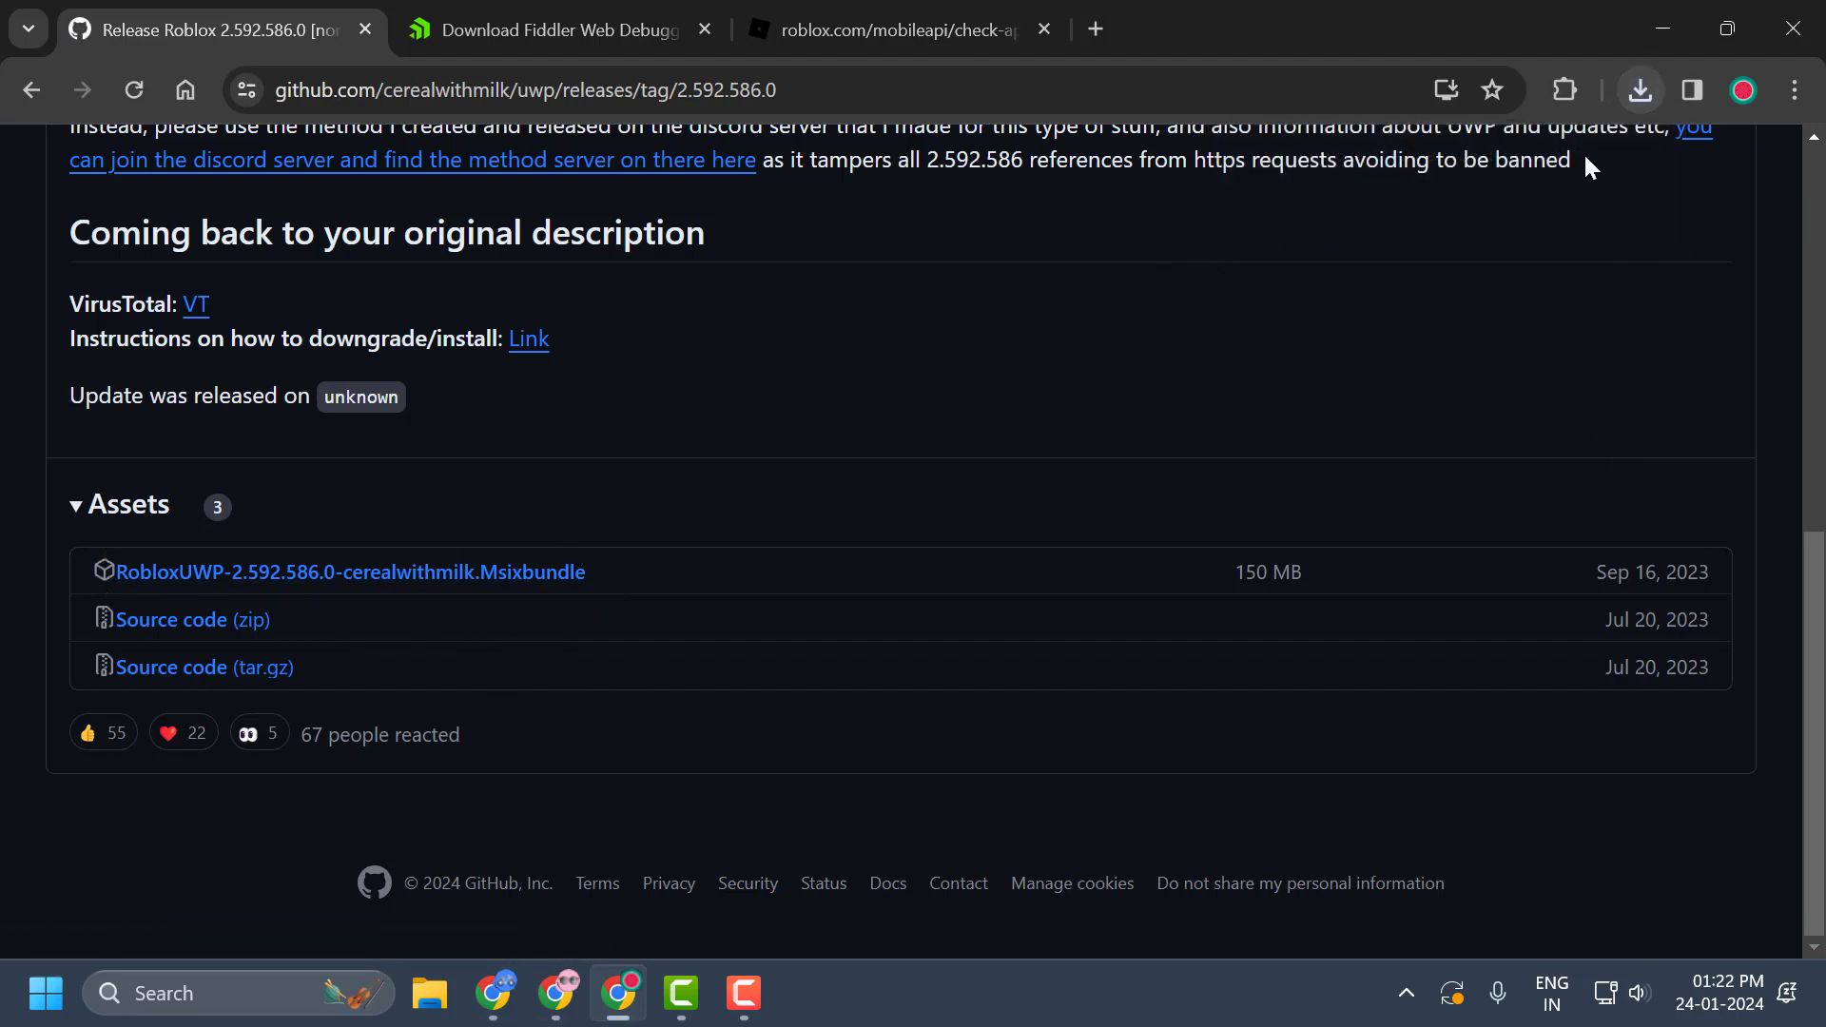
Open the downloaded Roblox package and reinstall version 2.592.586.0 over the newer installed version.
left_click(1641, 91)
left_click(1369, 237)
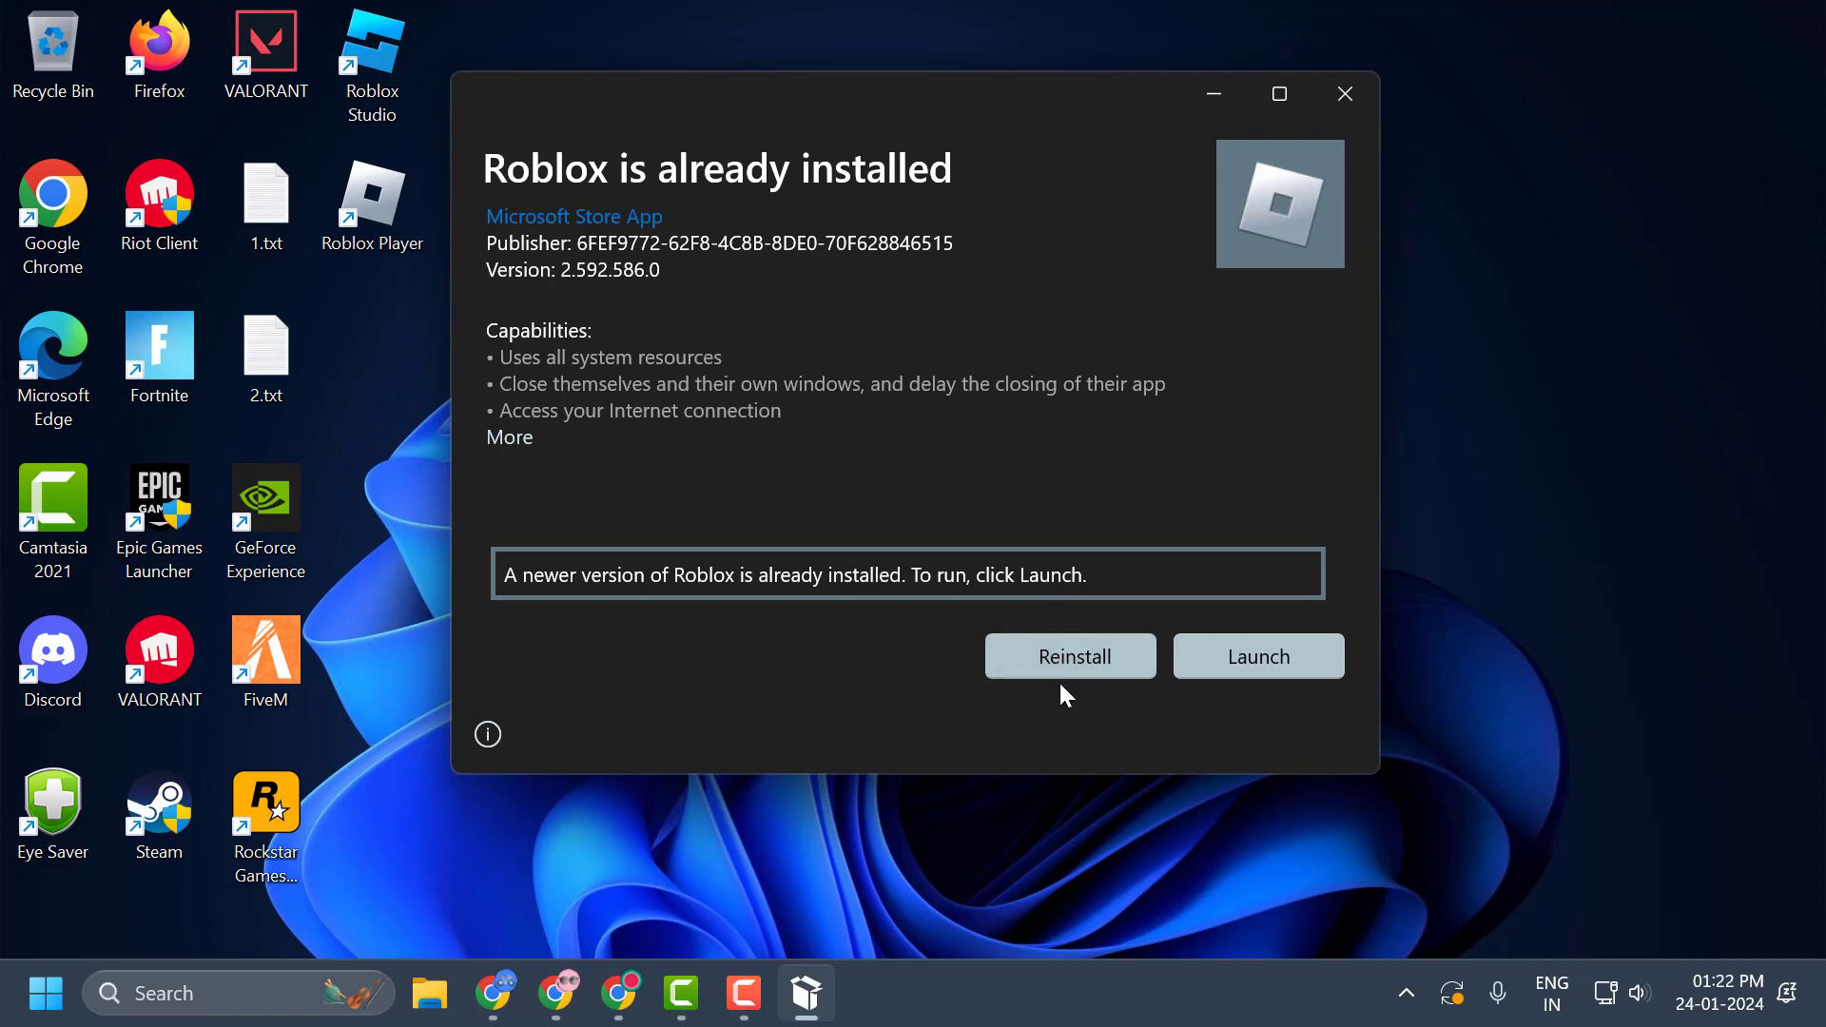
left_click(1085, 668)
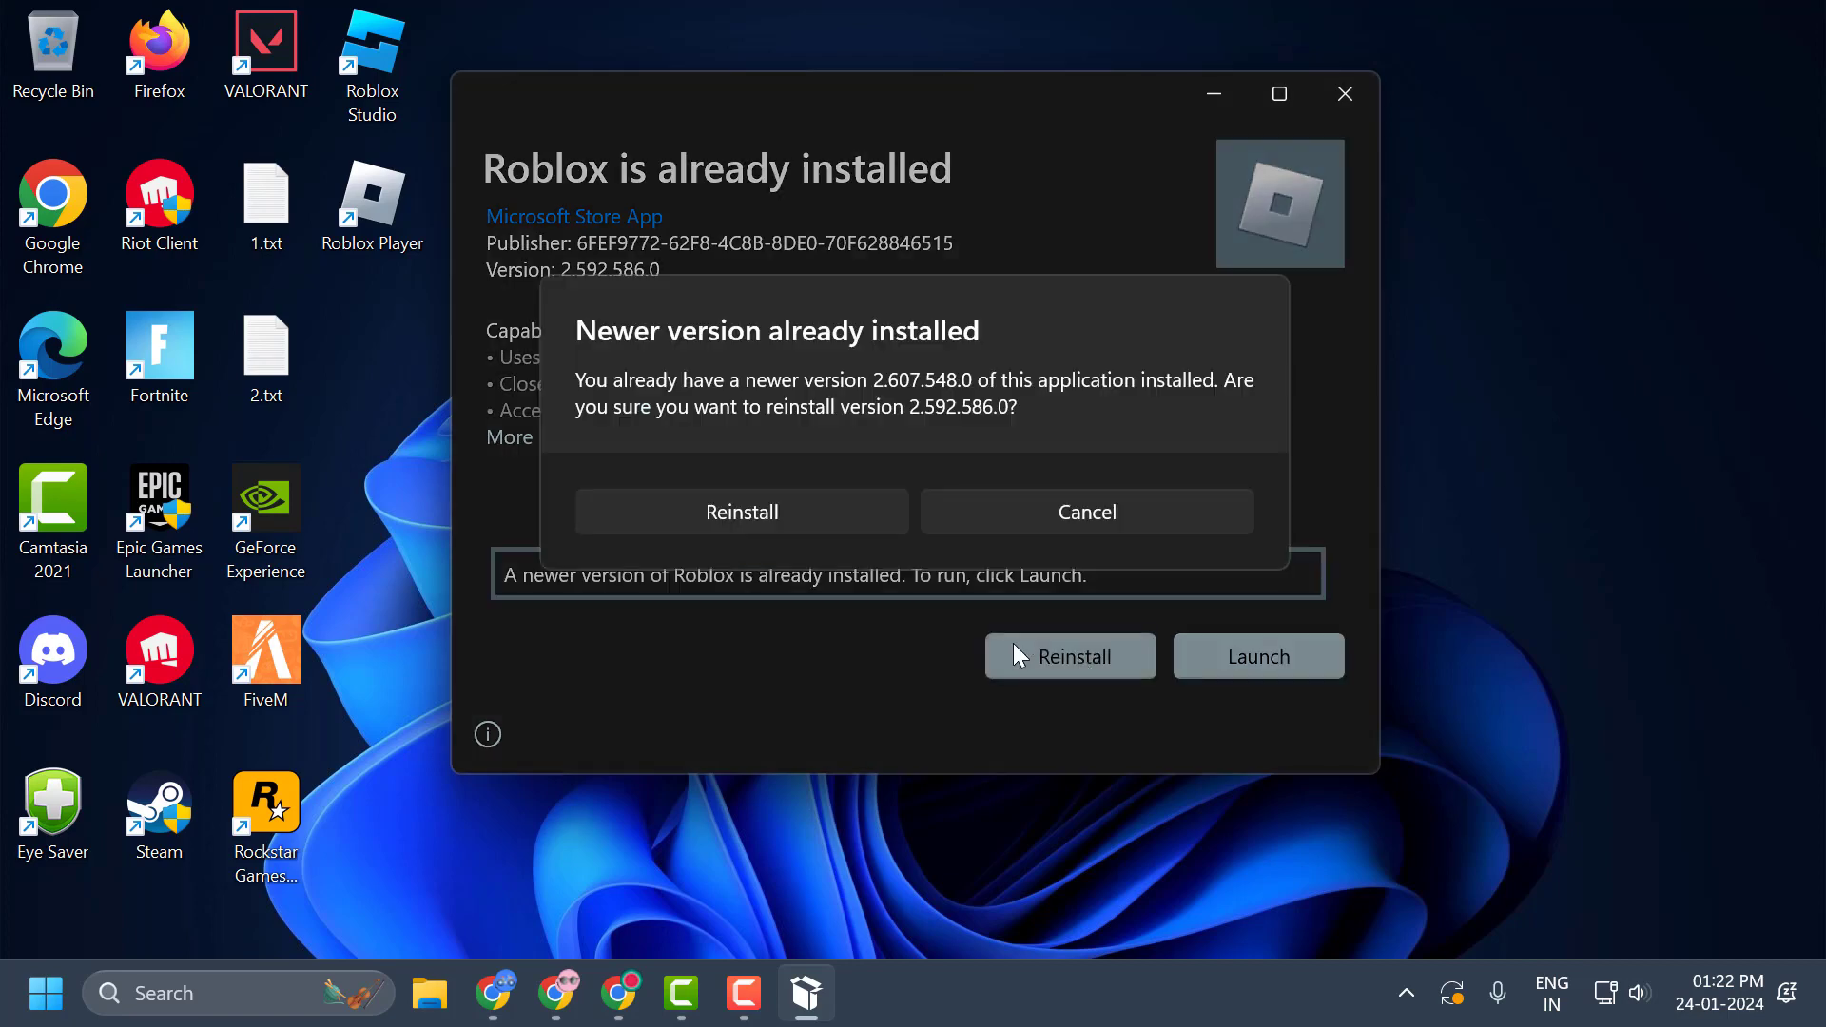
left_click(829, 525)
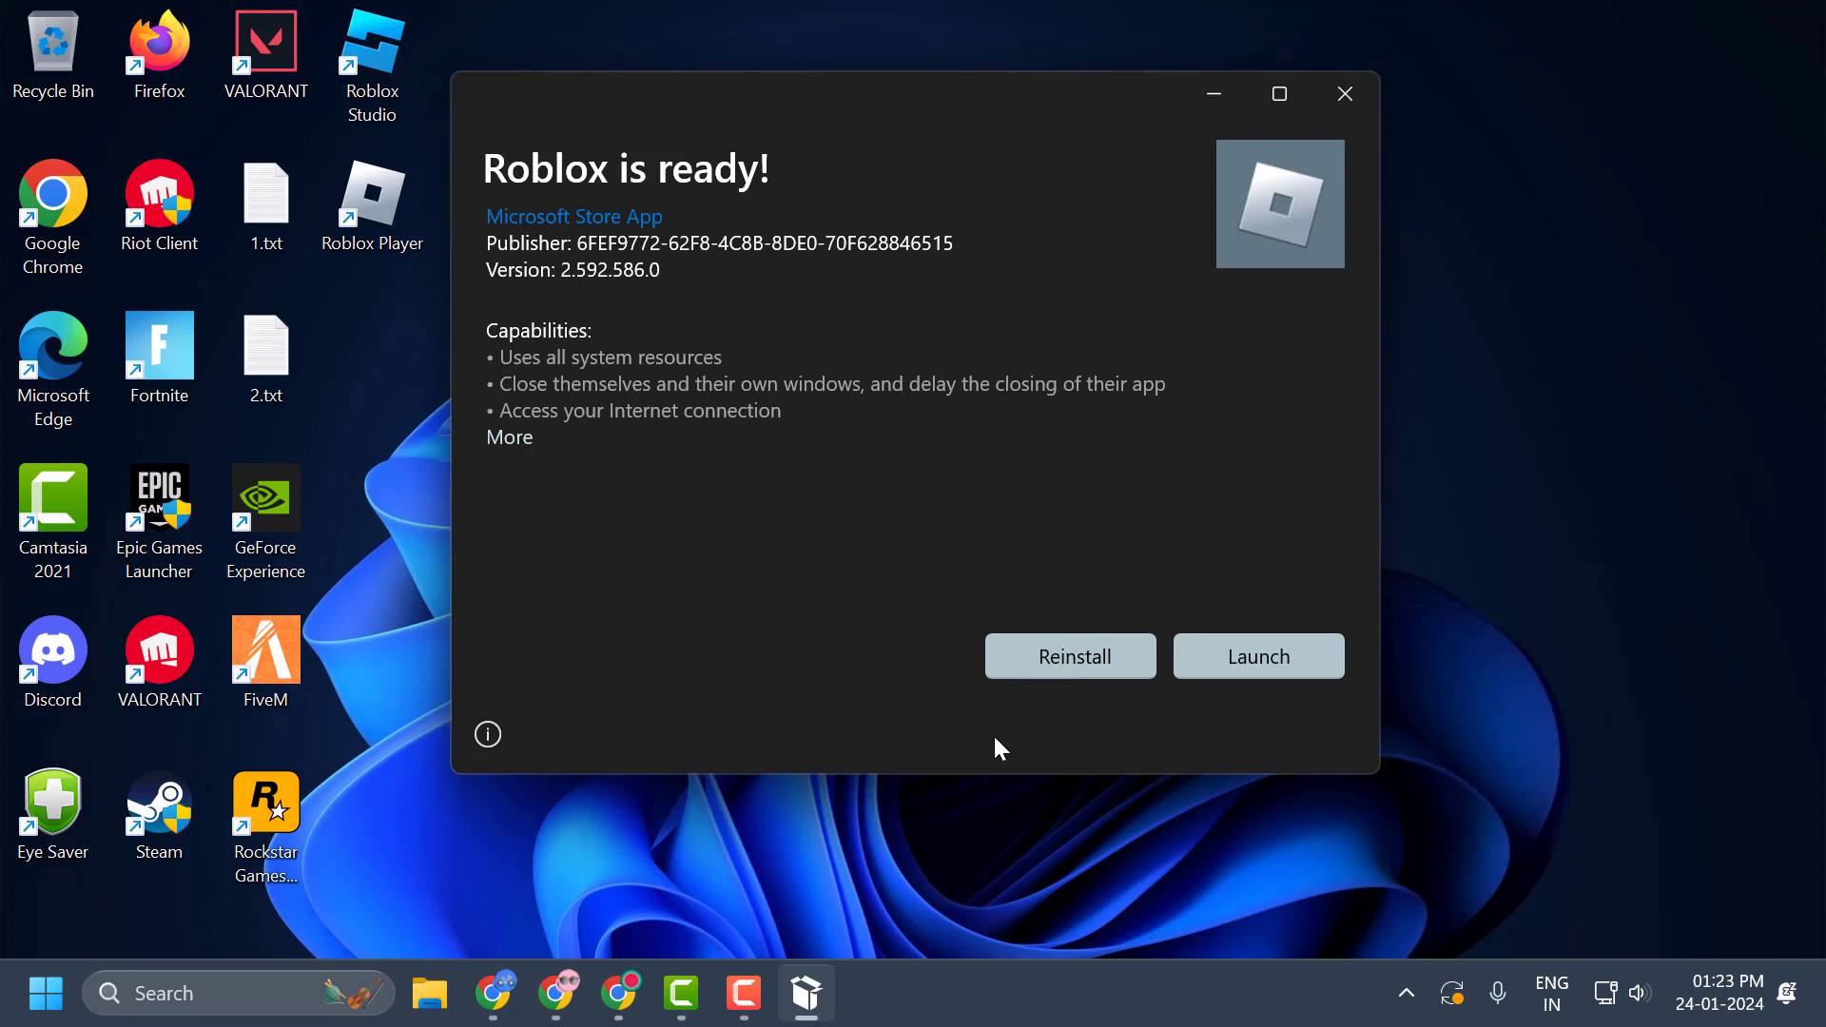
Fill in the Fiddler Classic download form in Chrome with Gaming as the use, the e-mail address and India, and accept the license agreement.
left_click(622, 1002)
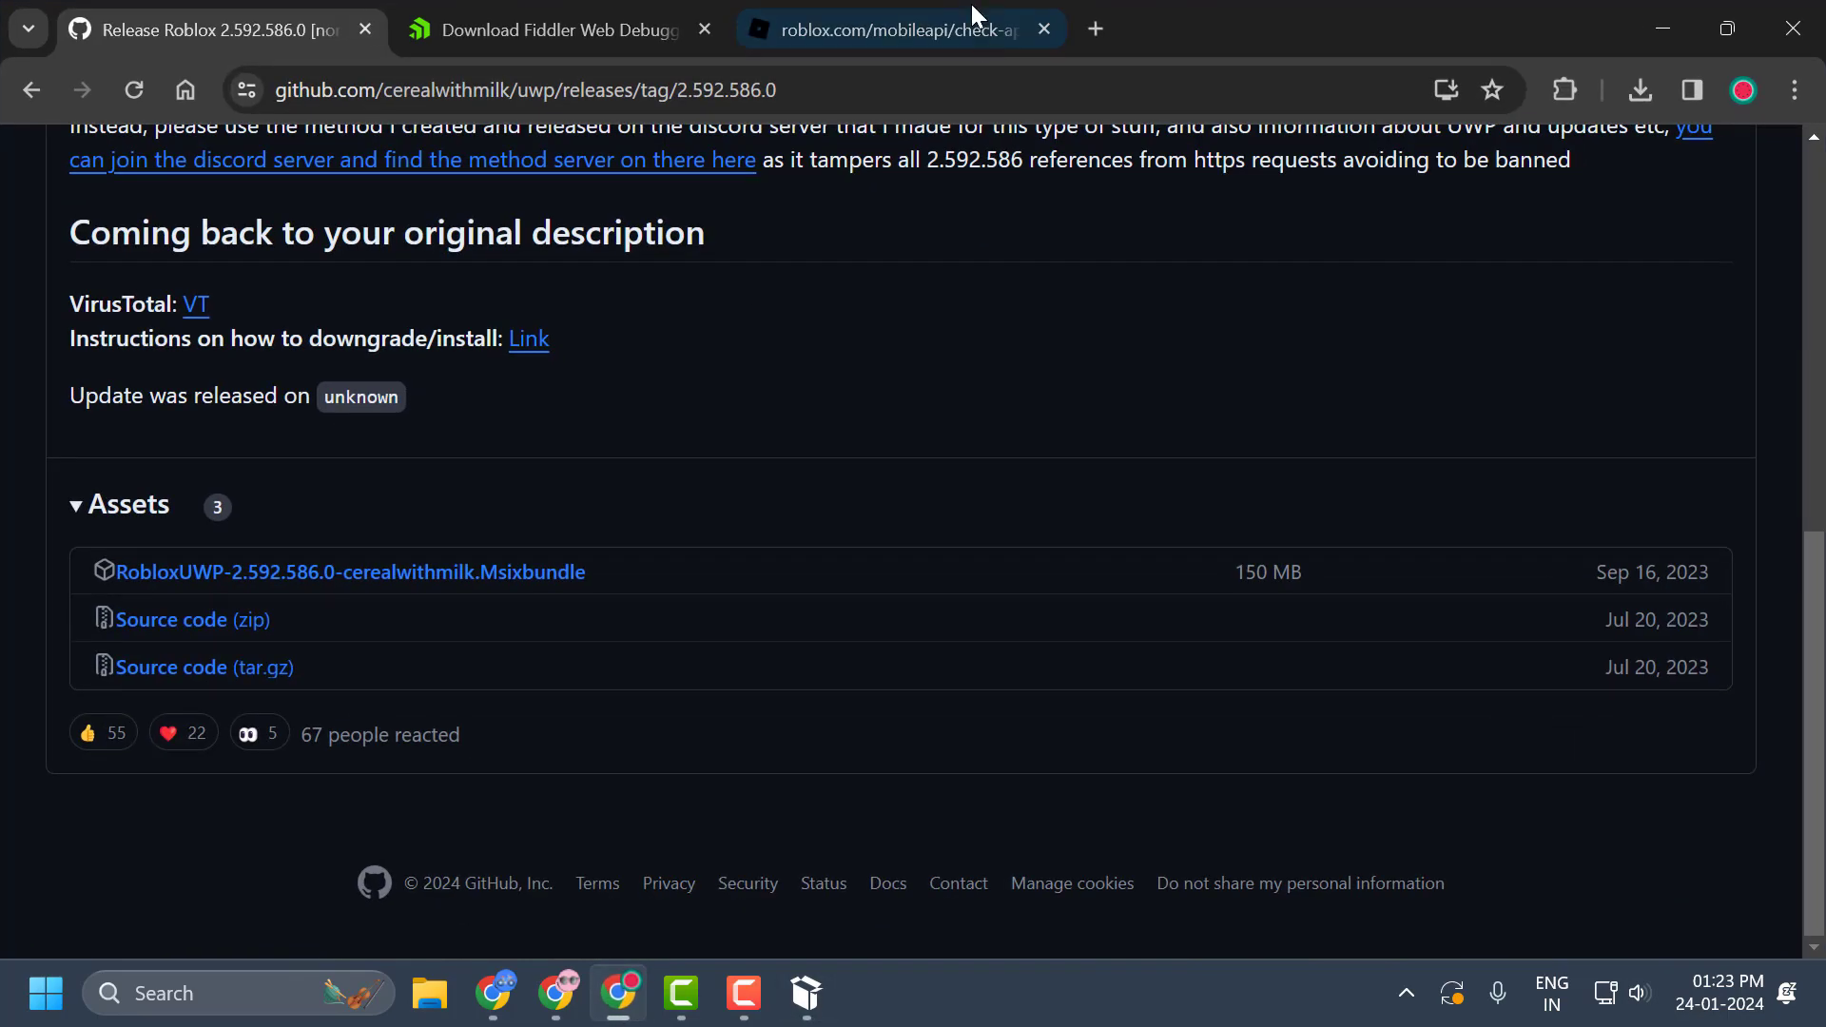
left_click(653, 23)
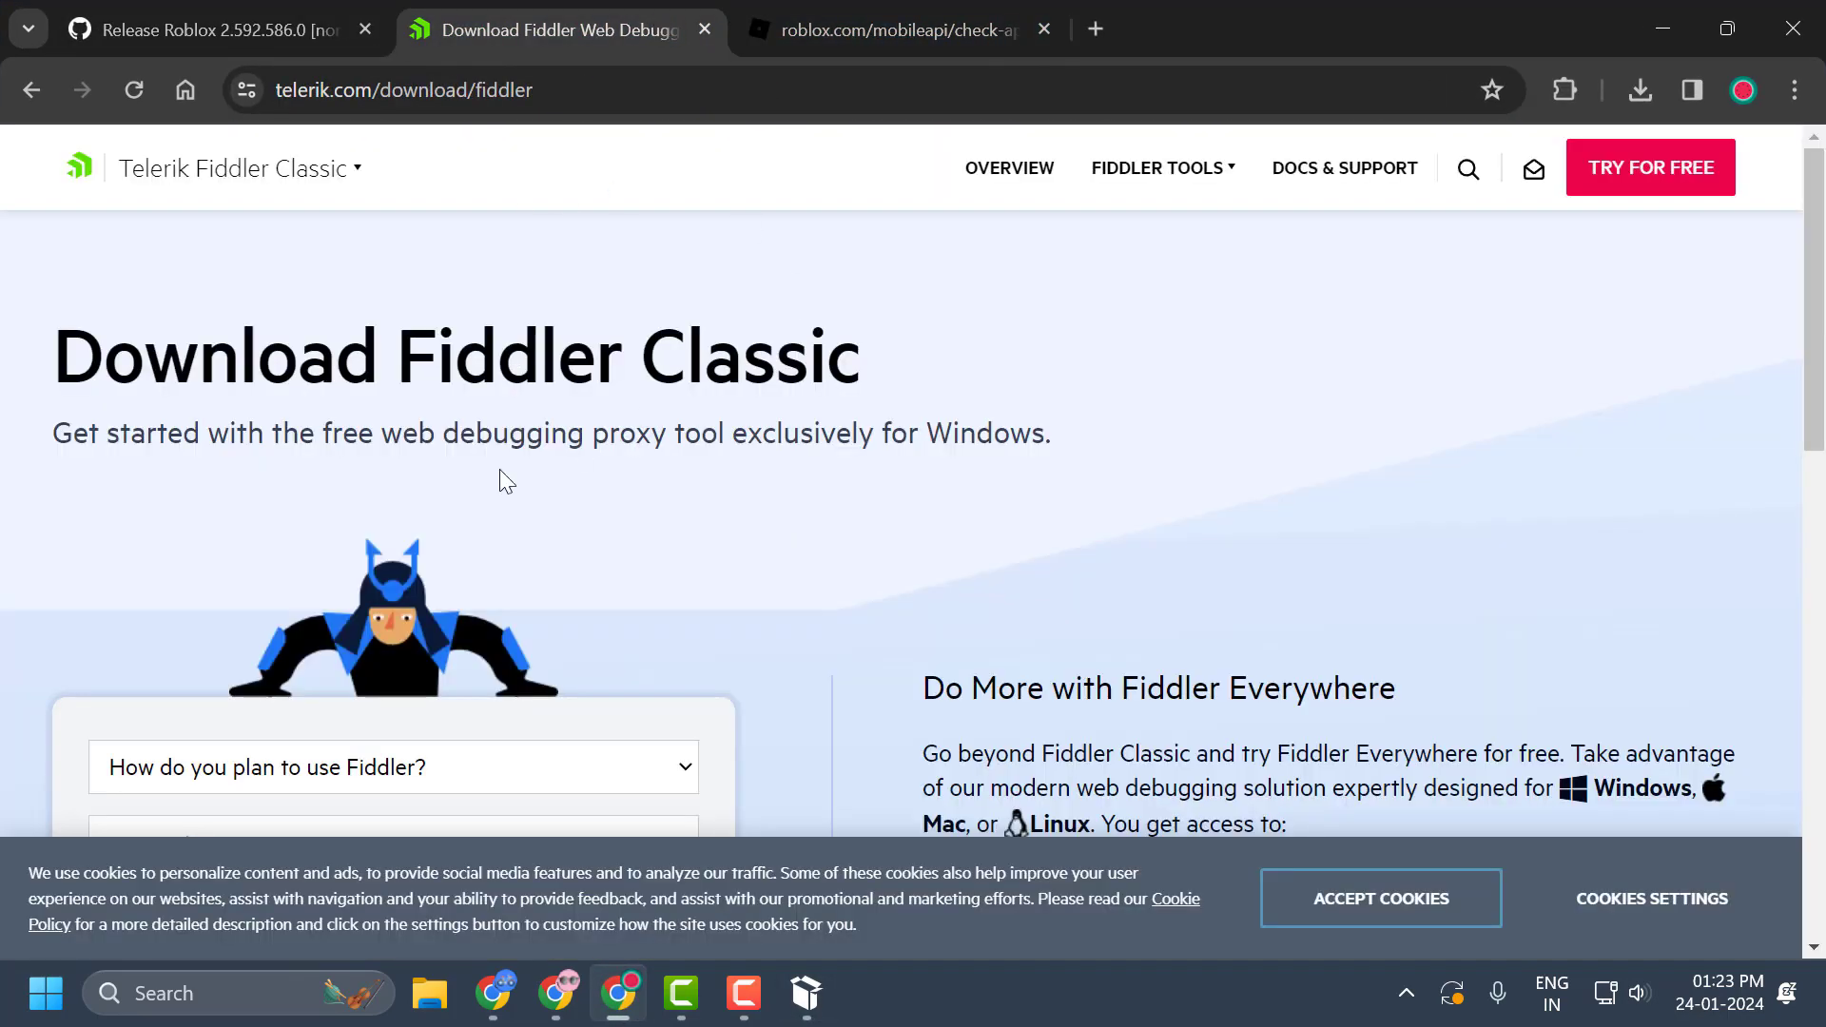
scroll(778, 491, "down", 6)
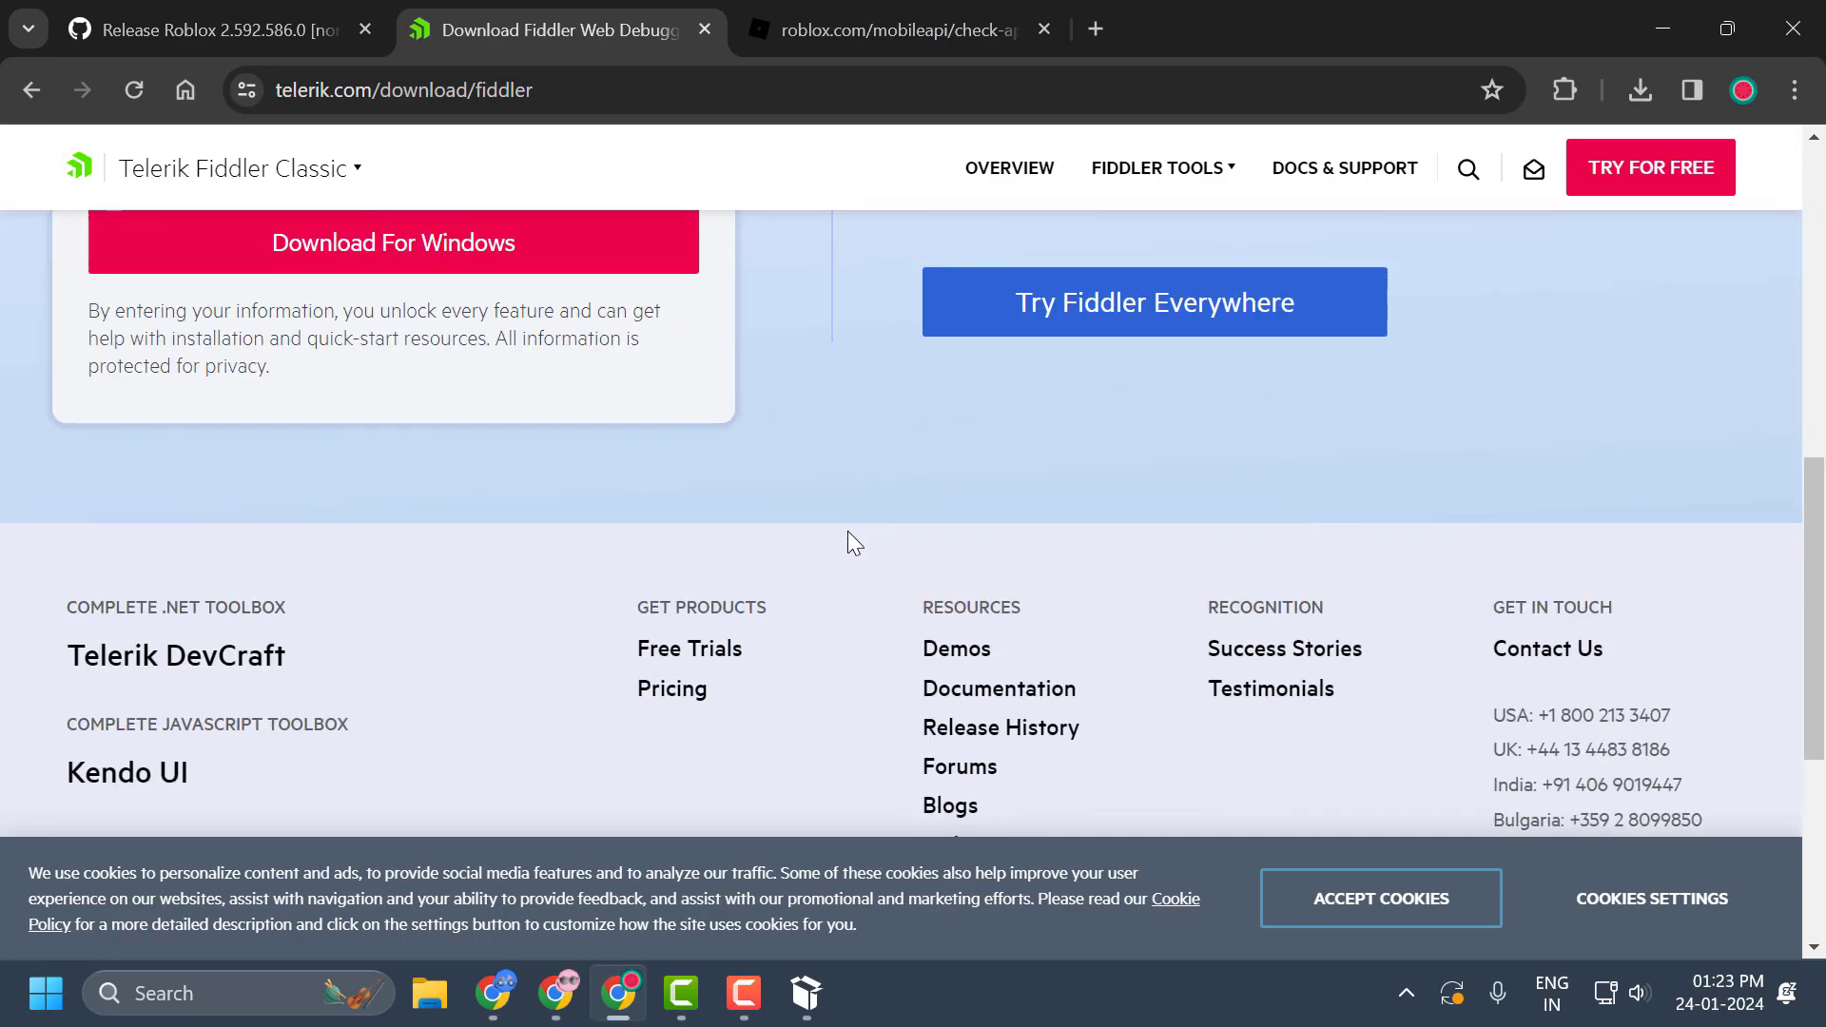
scroll(847, 538, "up", 3)
scroll(848, 532, "down", 6)
scroll(848, 544, "up", 4)
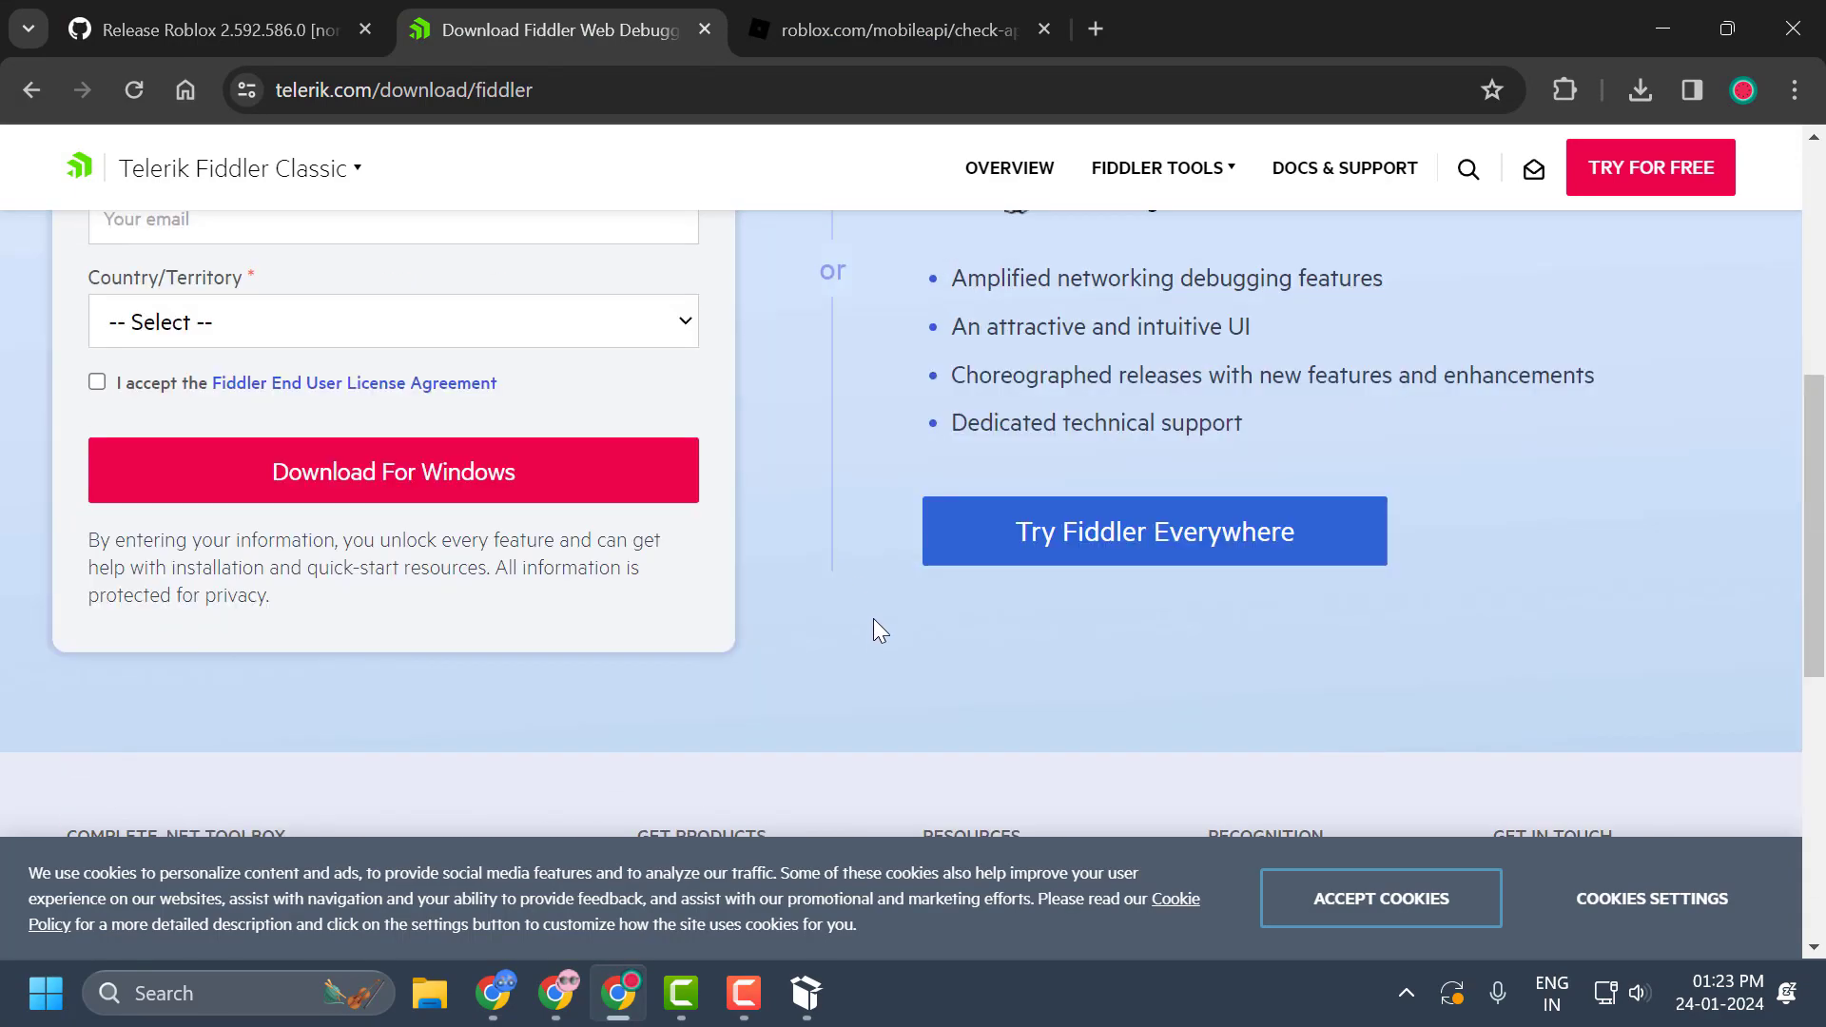
scroll(666, 666, "up", 2)
scroll(447, 657, "down", 1)
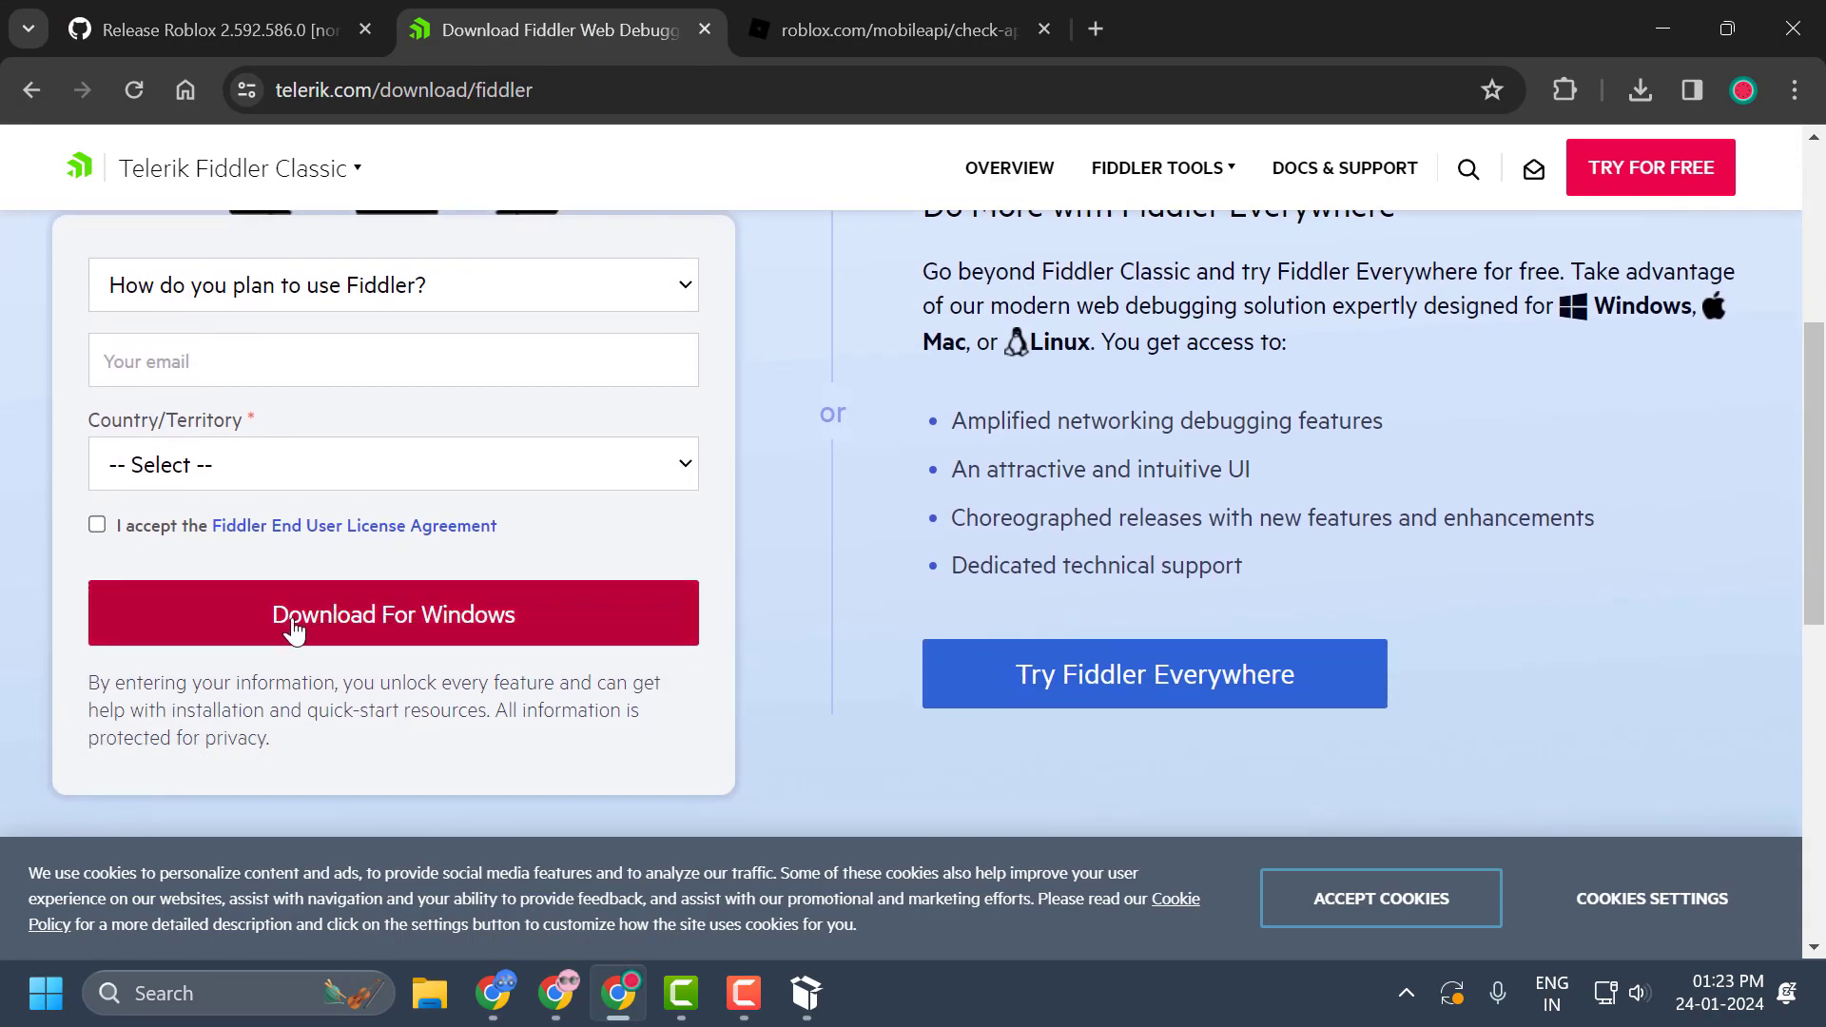
left_click(407, 616)
left_click(231, 535)
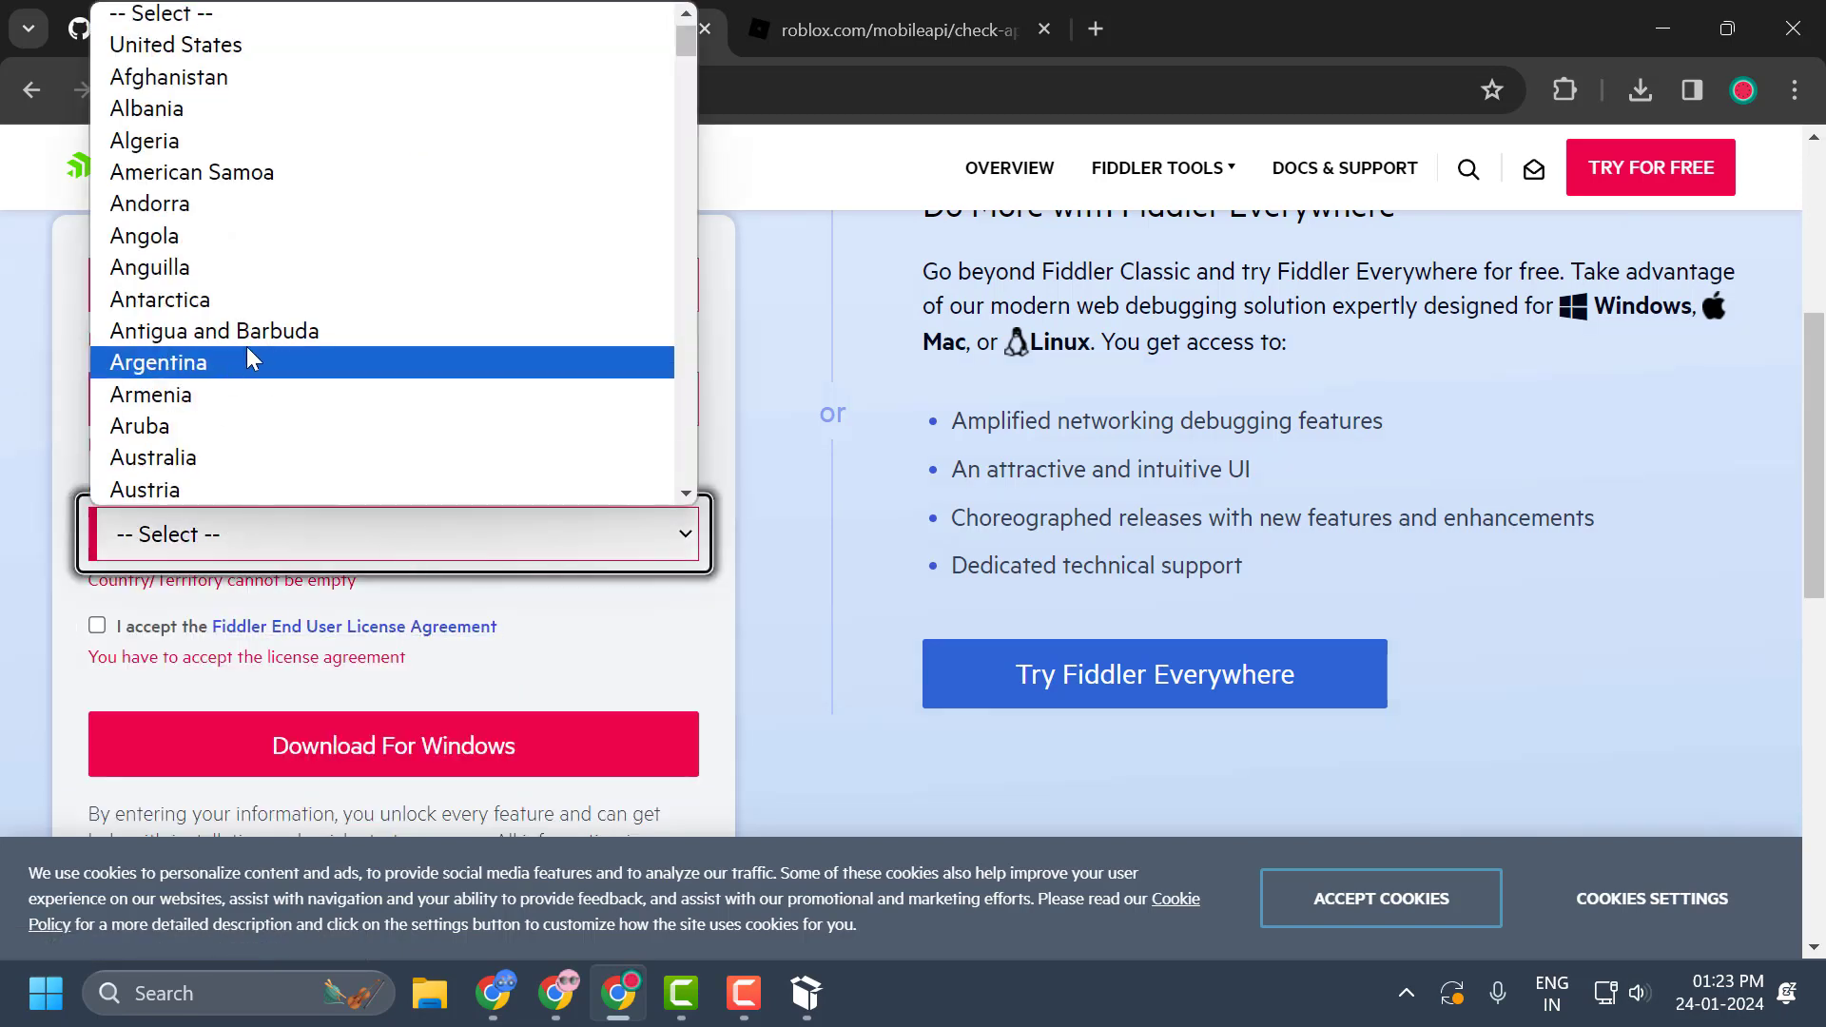
scroll(262, 381, "down", 15)
scroll(270, 400, "down", 9)
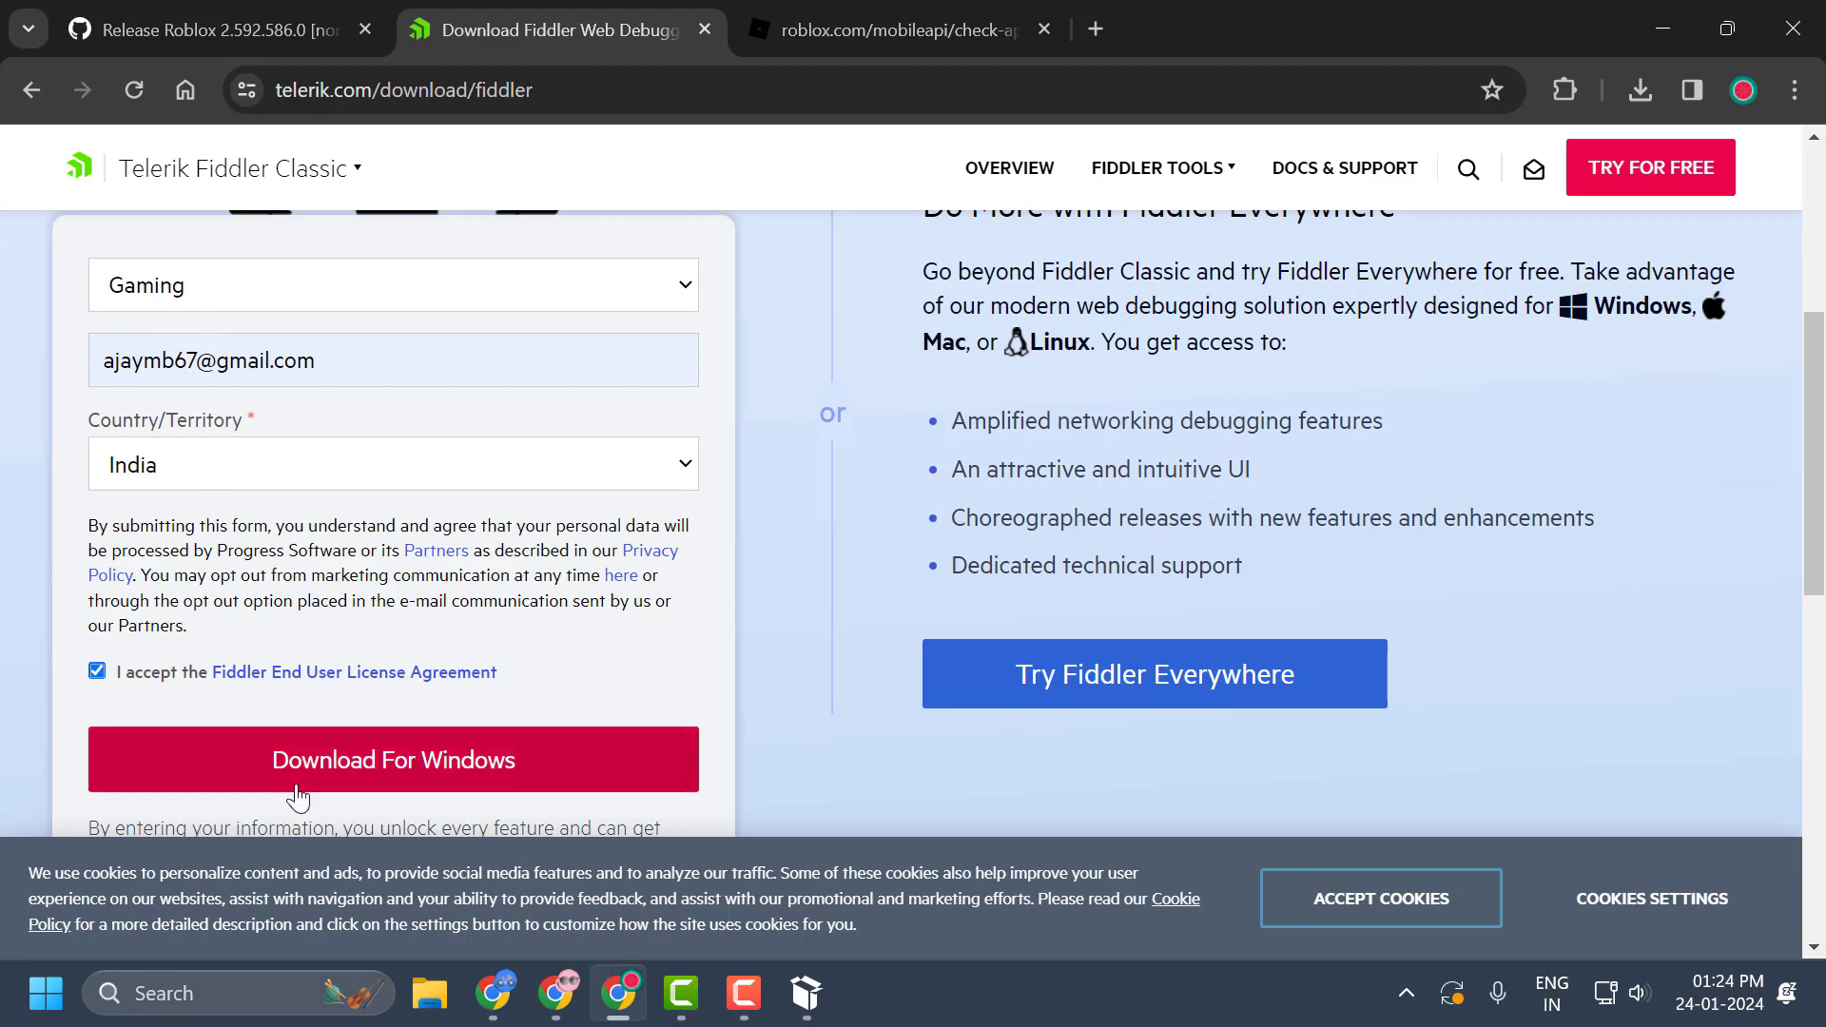
Submit the Fiddler Classic download for Windows and complete the image check by selecting the pictures with cars.
left_click(370, 772)
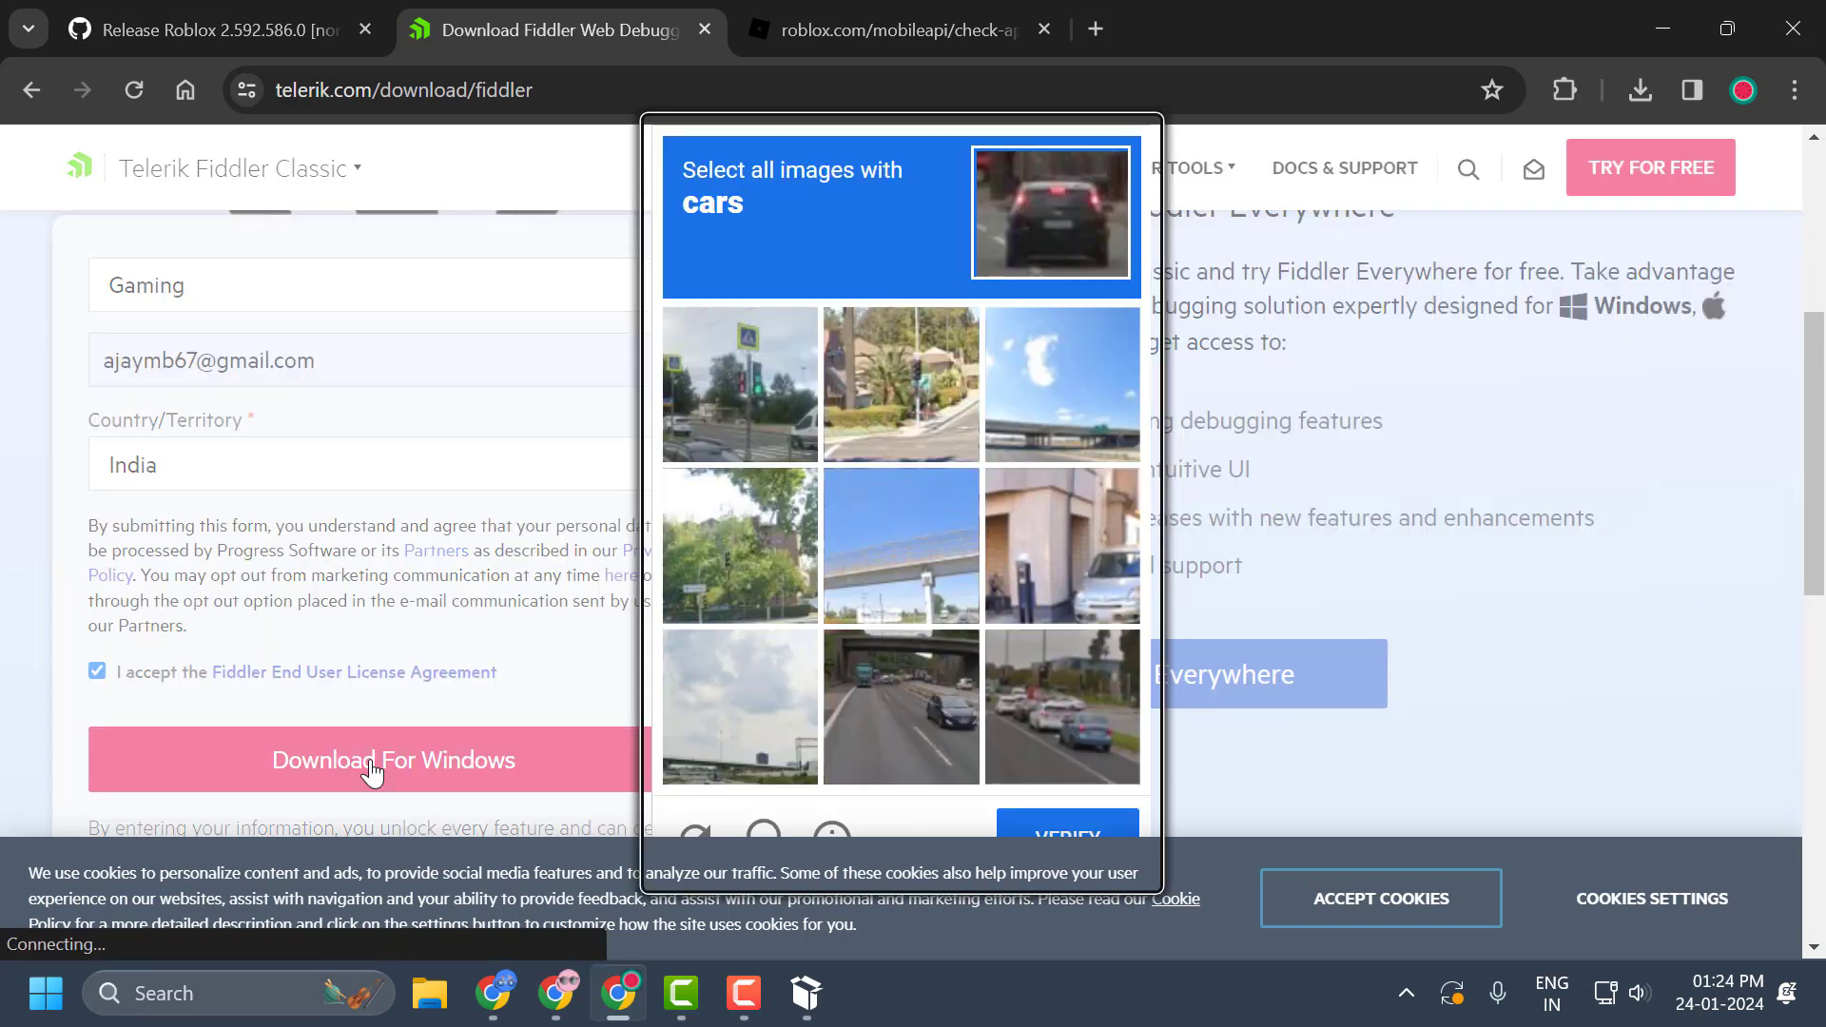
scroll(890, 759, "down", 2)
left_click(890, 759)
left_click(1087, 745)
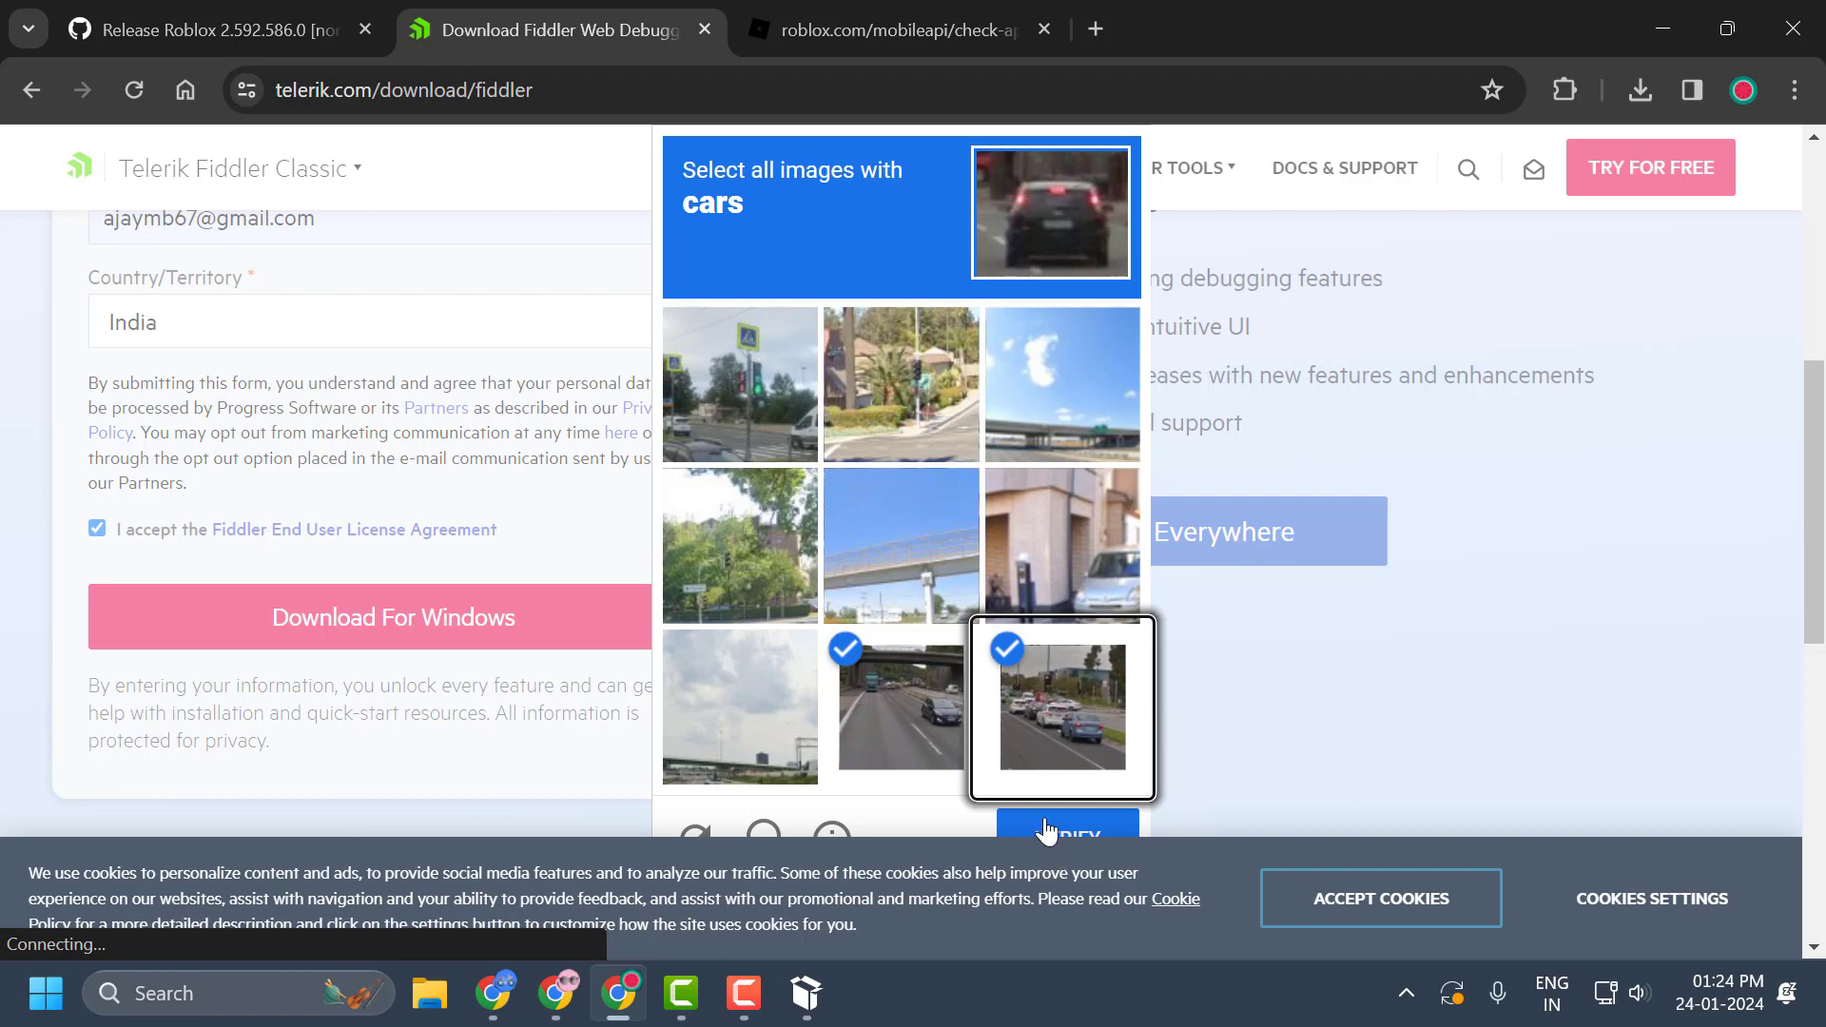
left_click(761, 403)
left_click(1016, 839)
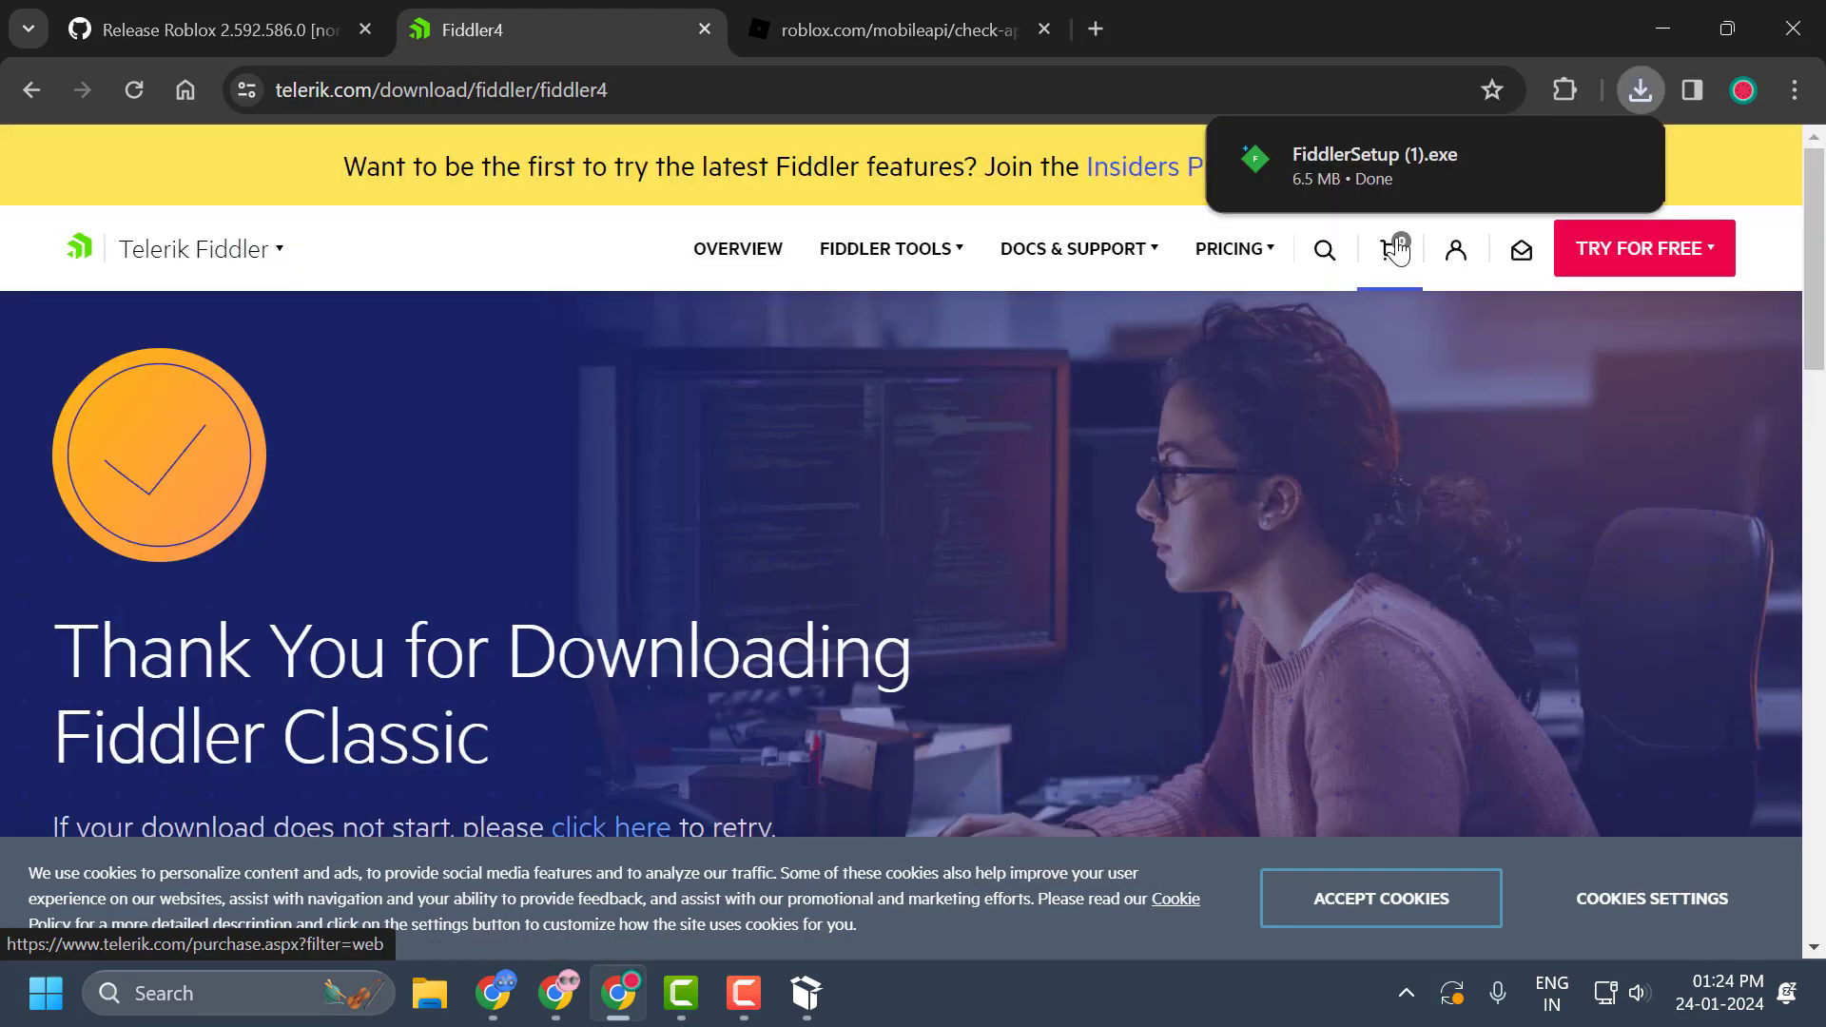
Run the downloaded FiddlerSetup (1).exe, install Fiddler Classic in the default folder, and close the installer with the other windows minimized.
left_click(1381, 173)
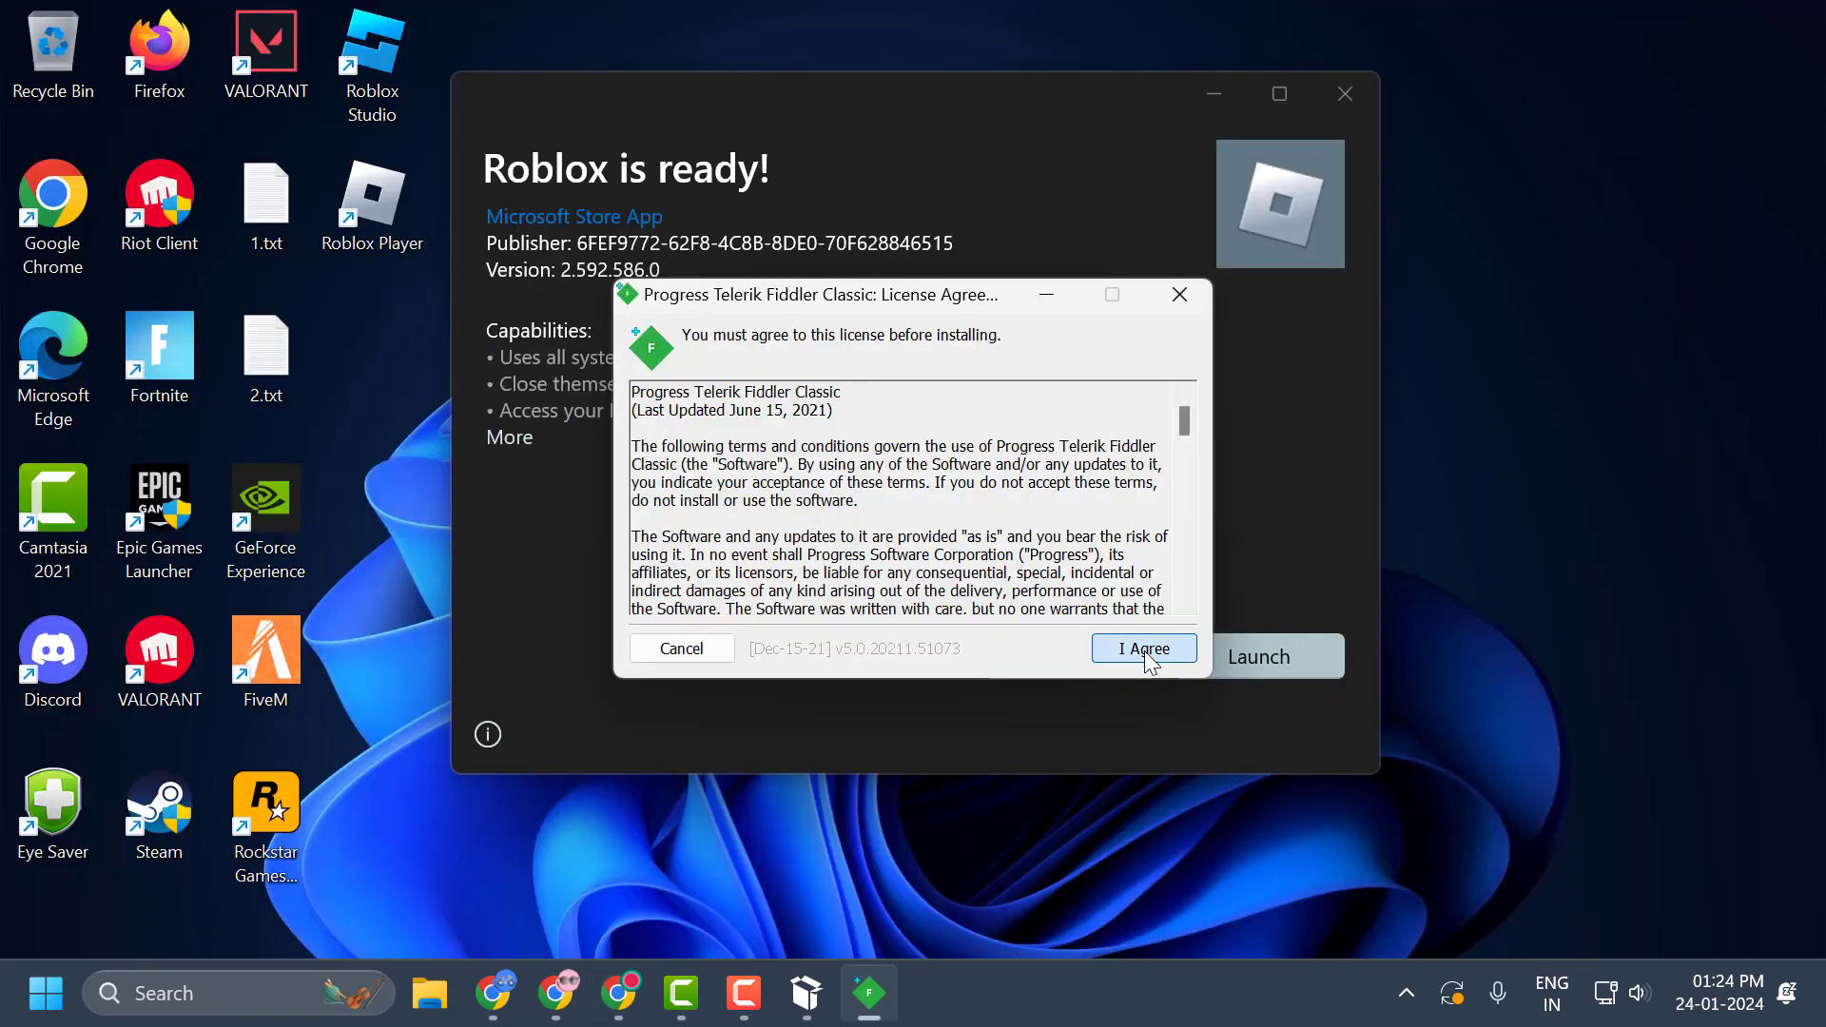
left_click(1144, 649)
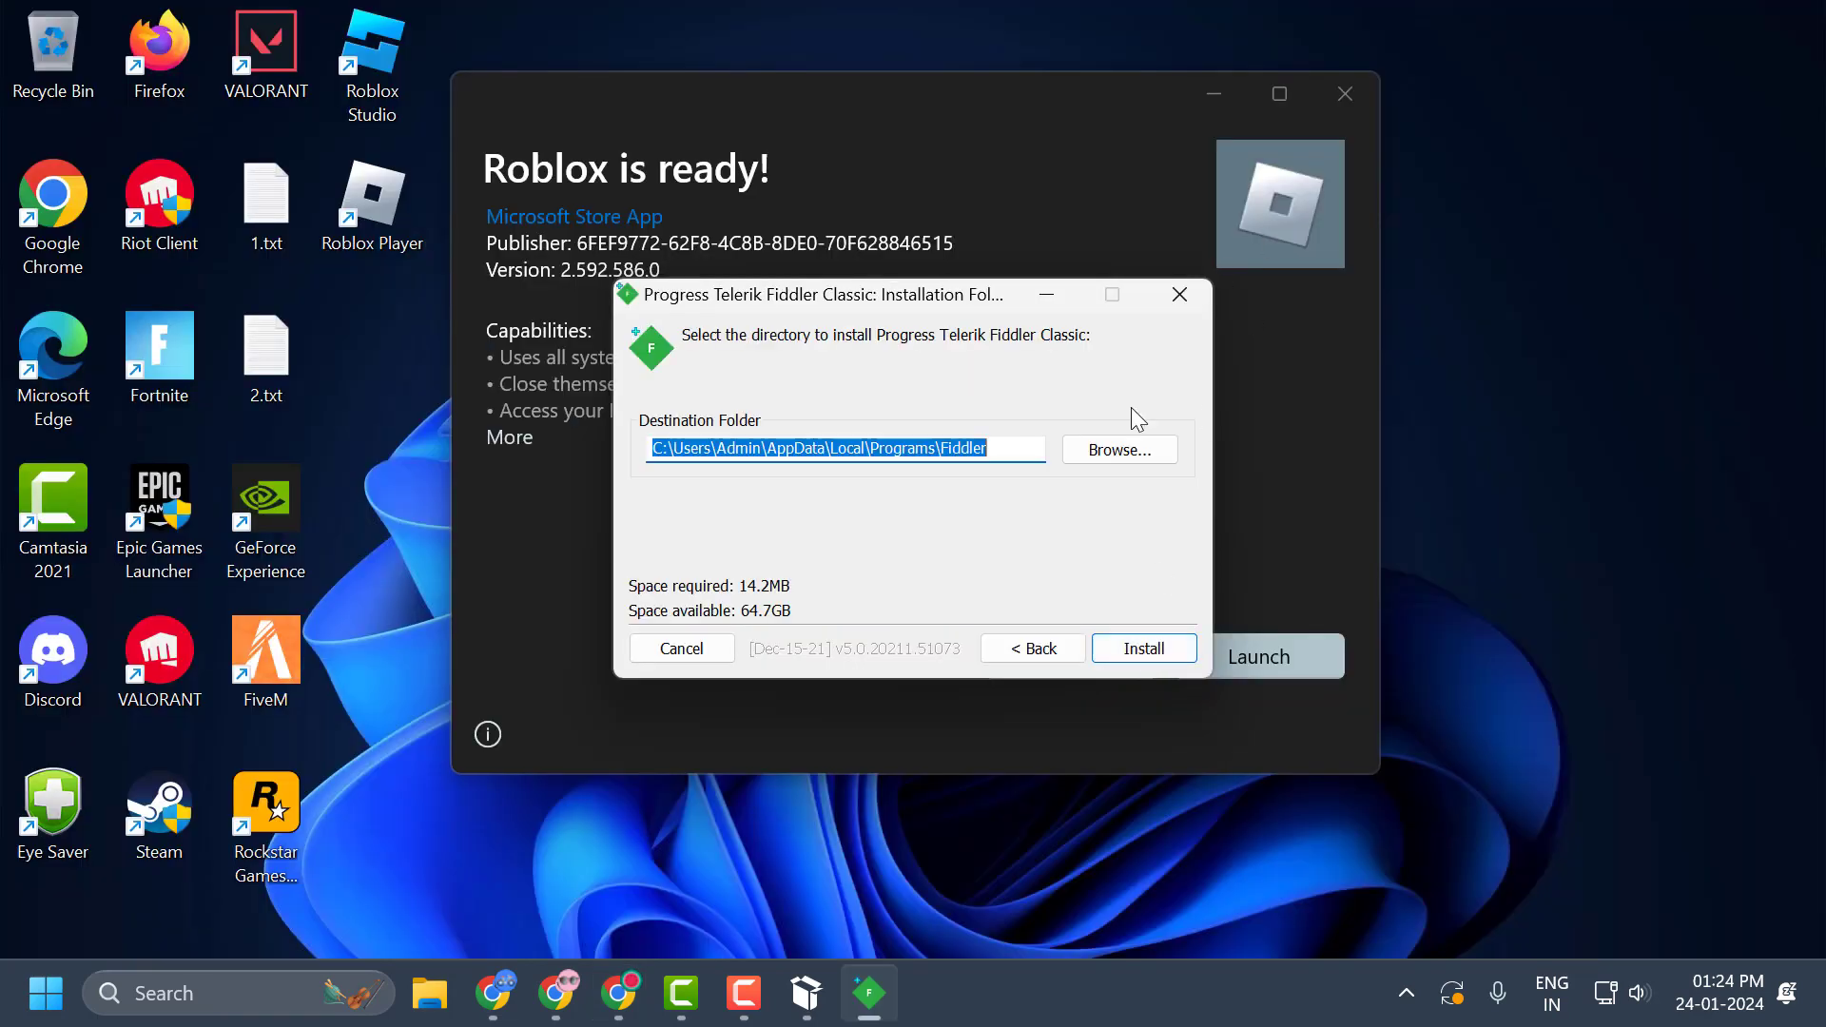
left_click(1136, 648)
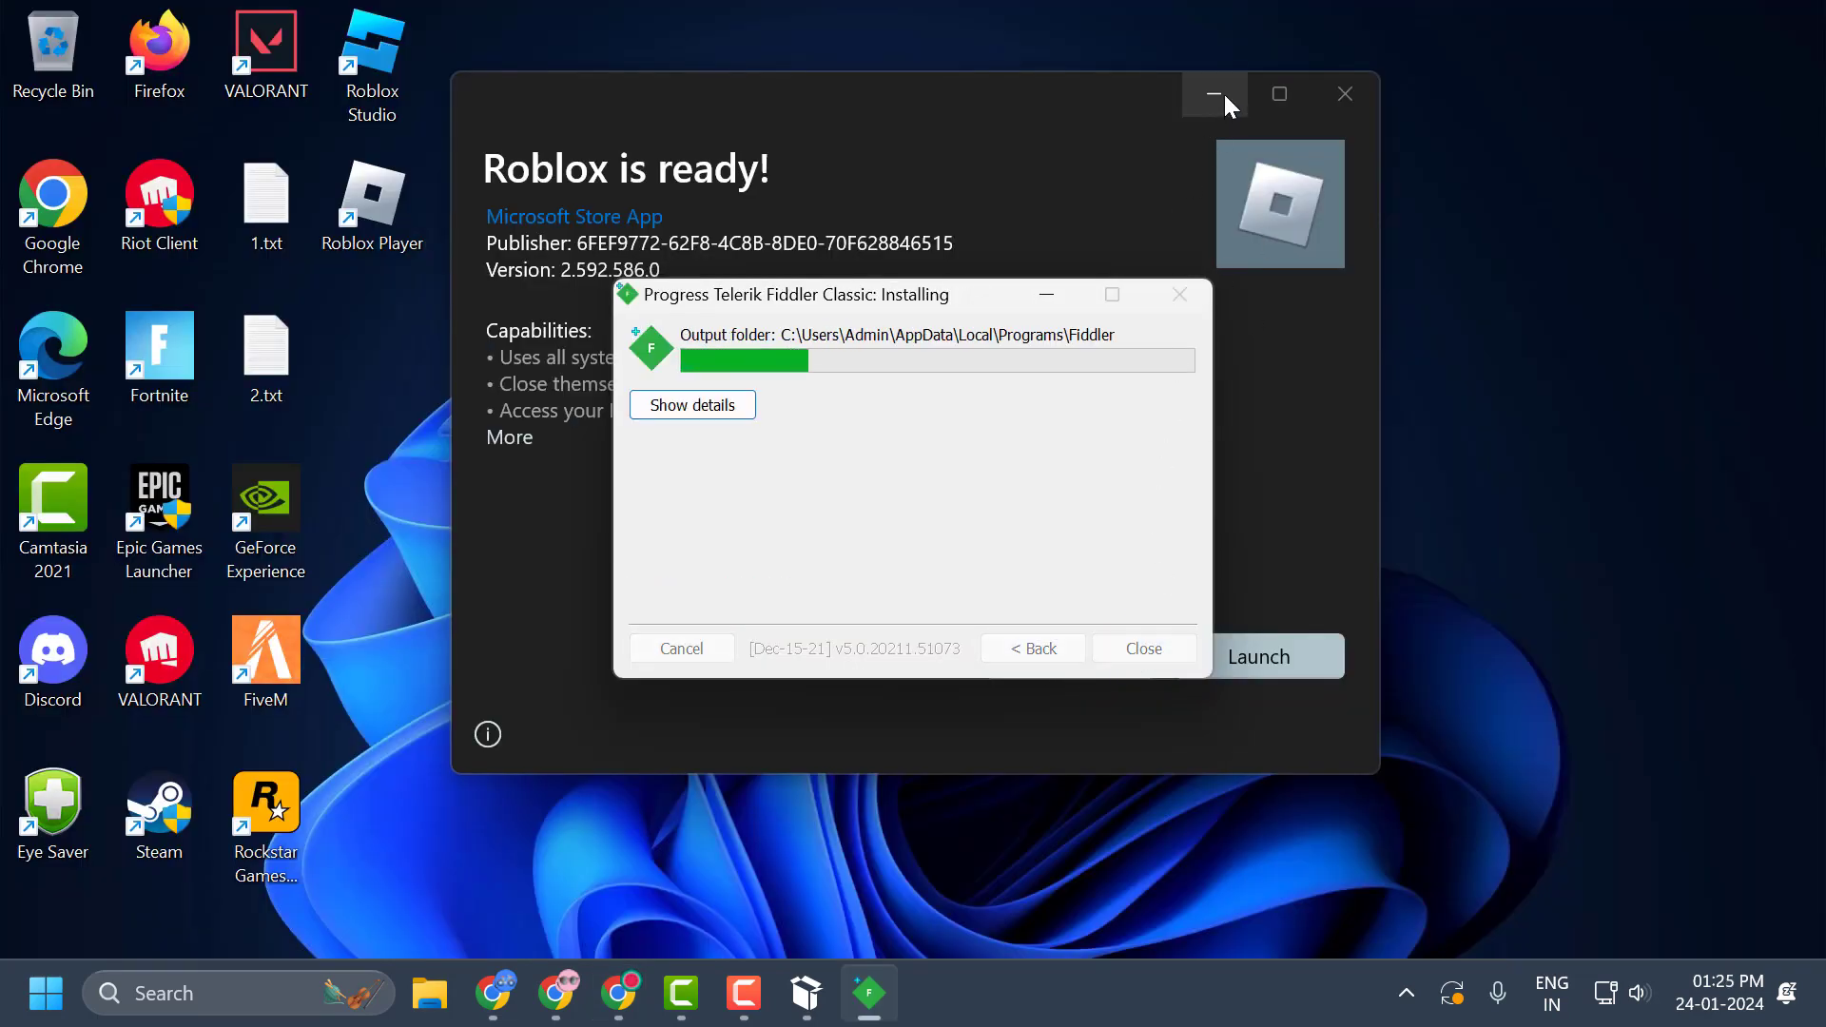
left_click(1223, 91)
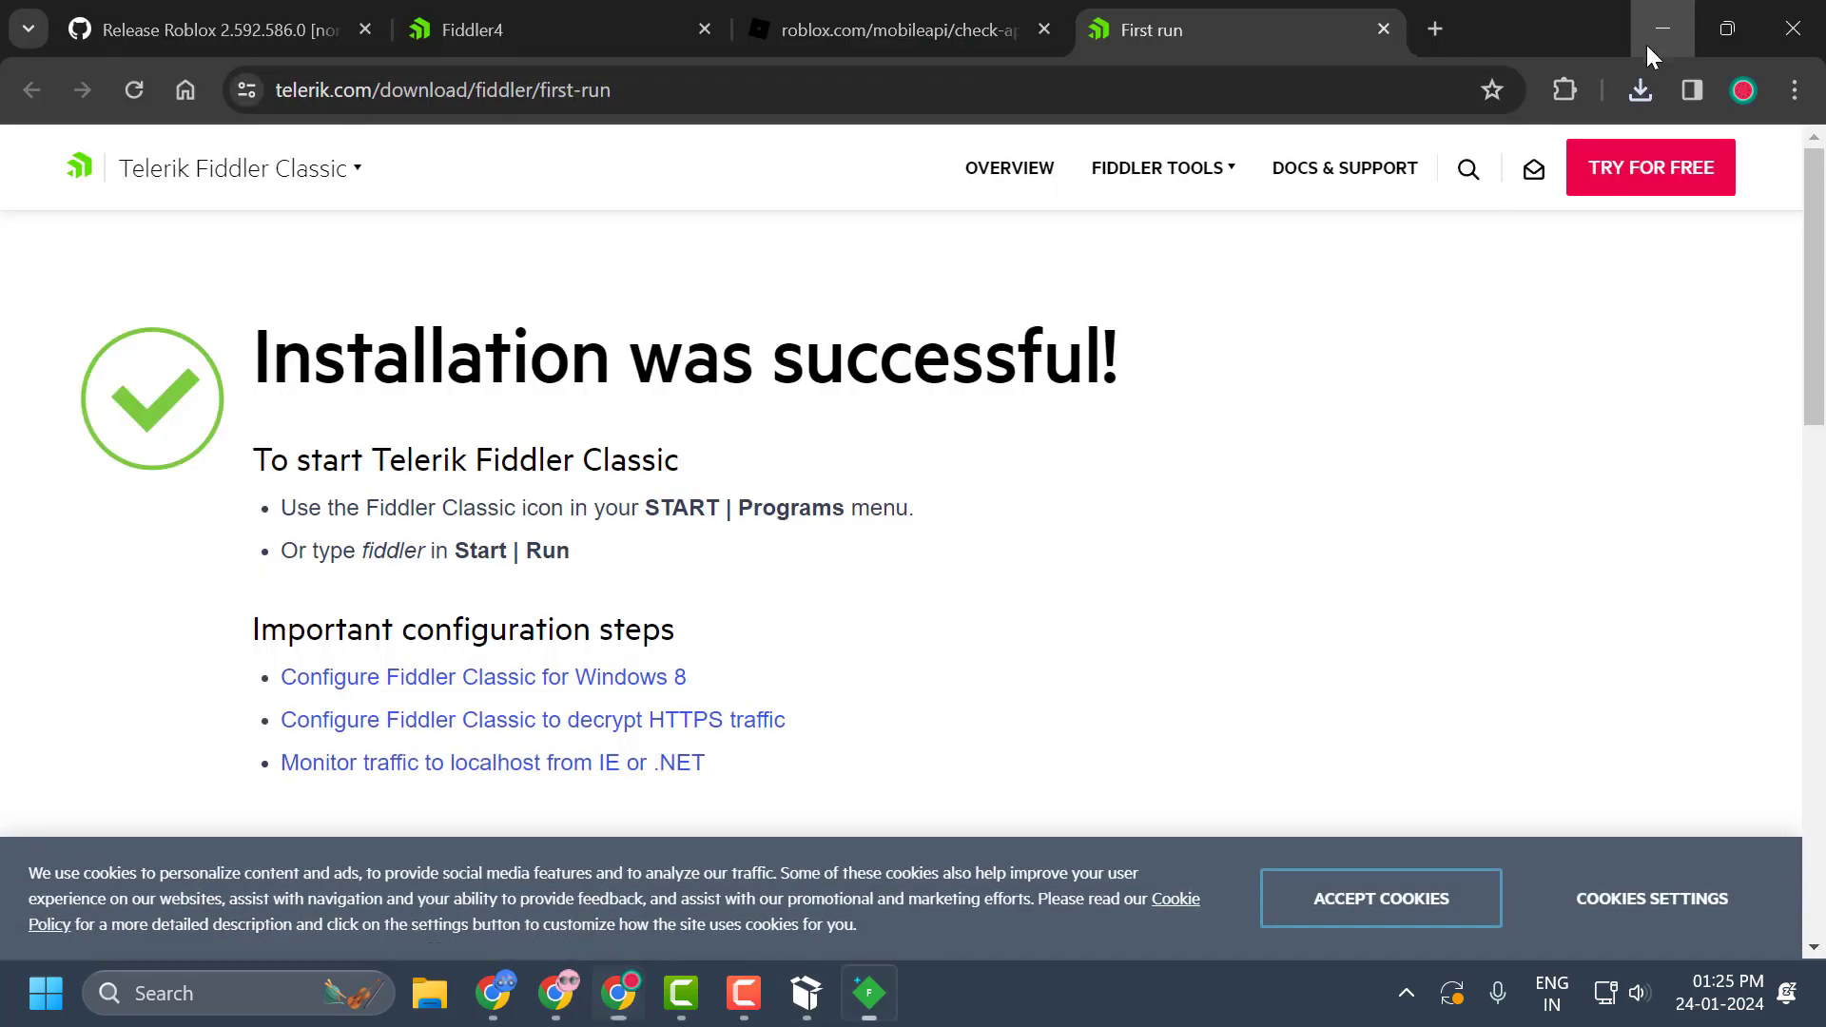
left_click(1661, 32)
left_click(1167, 648)
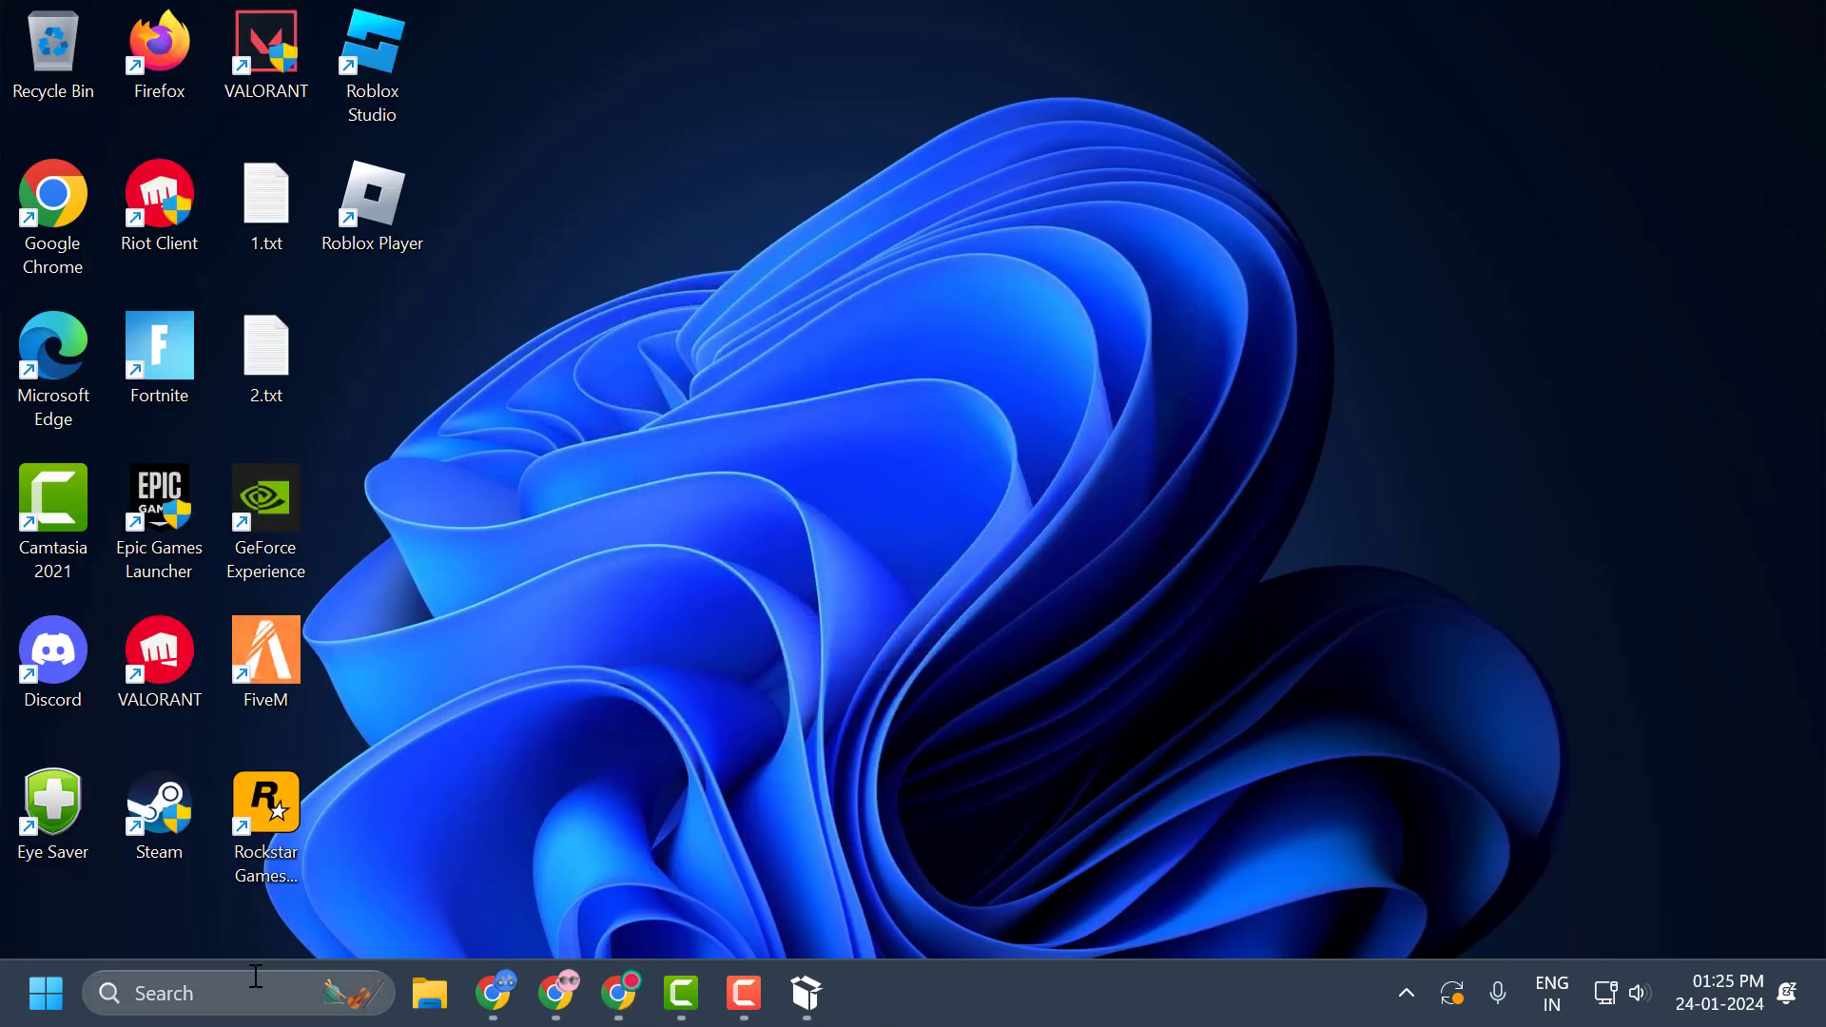
Find and launch Fiddler Classic from Windows search, and disable its AppContainer configuration warning.
left_click(245, 993)
type("fidd")
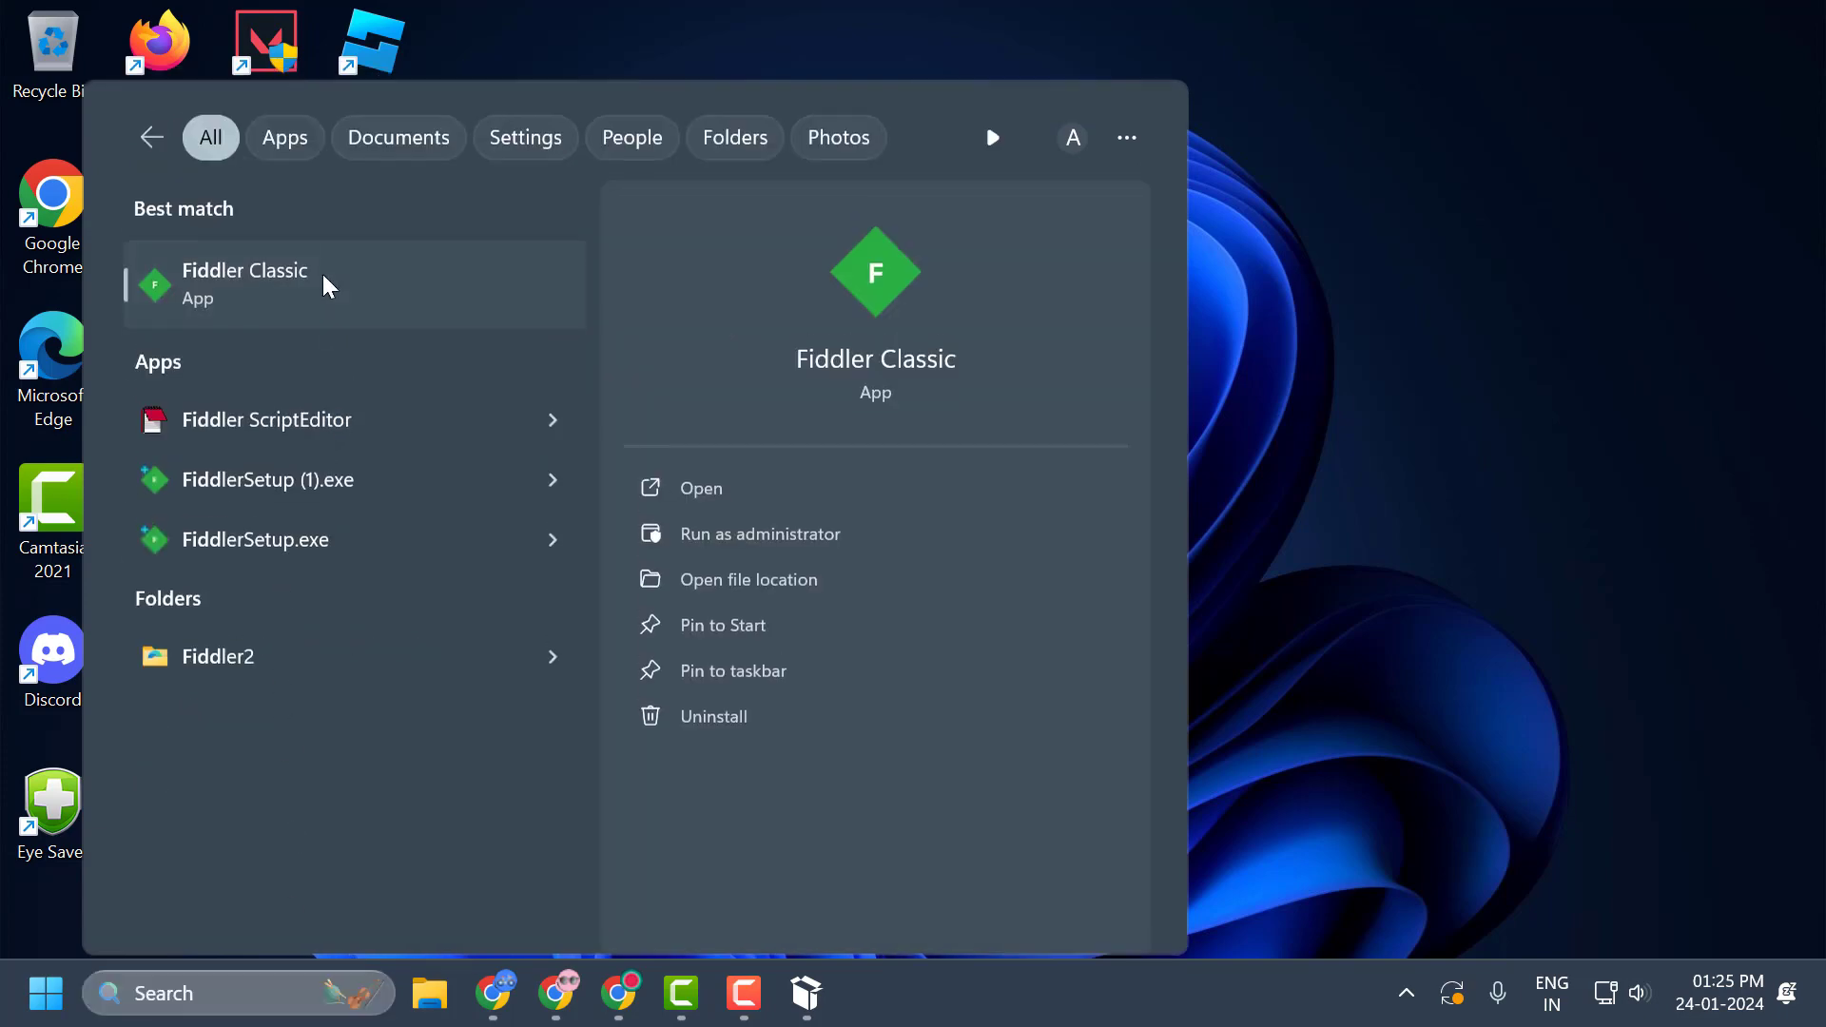
left_click(324, 274)
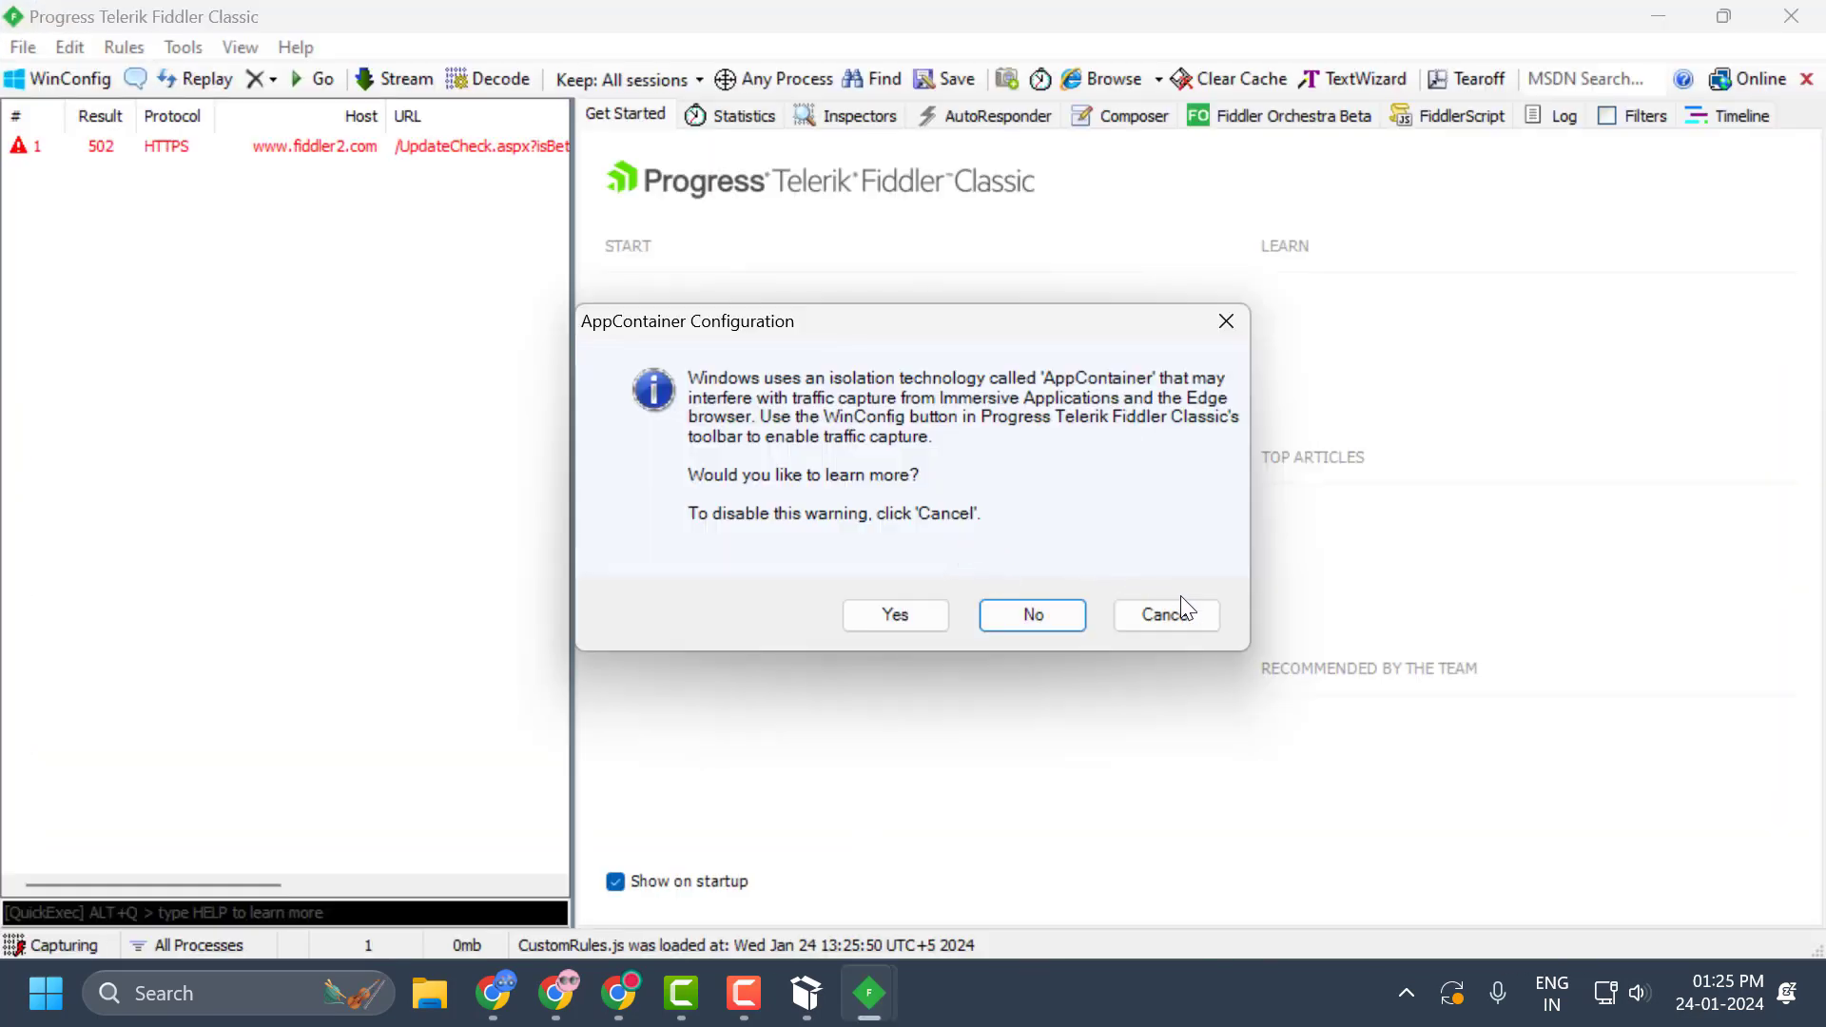
left_click(1189, 618)
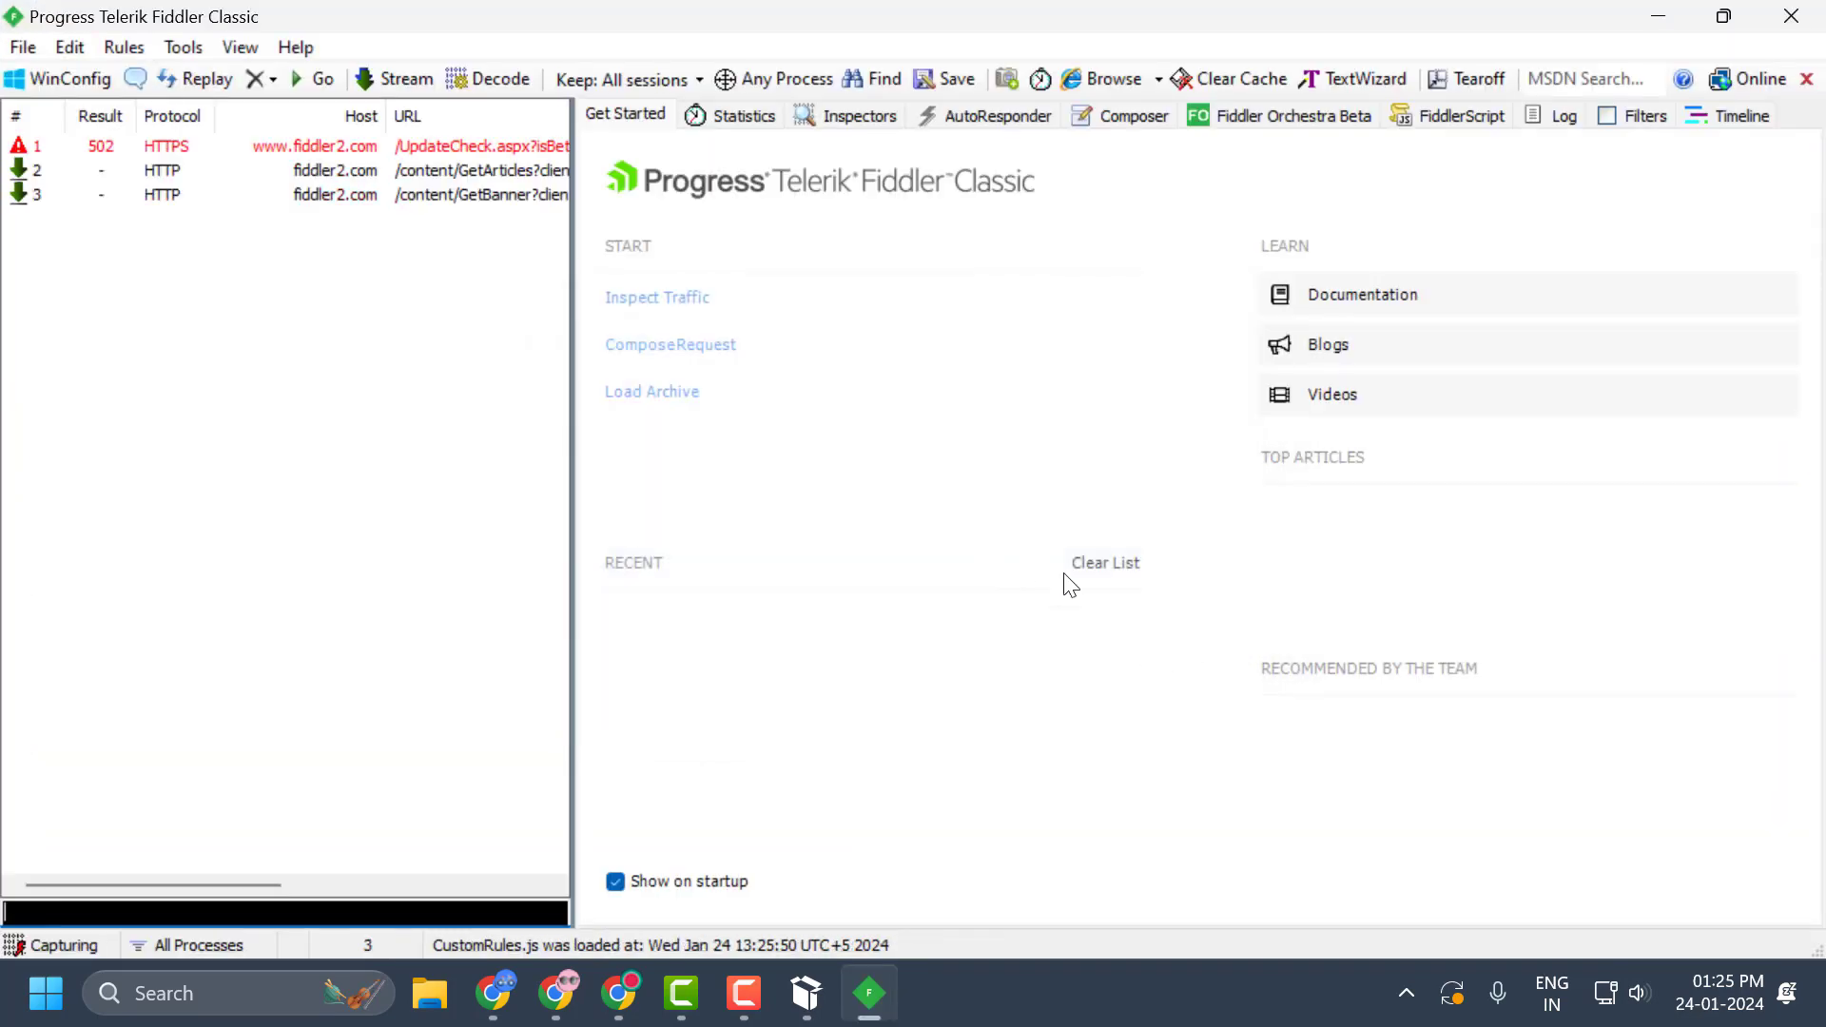
Enable Decrypt HTTPS traffic in Fiddler's HTTPS options and apply the change.
left_click(178, 48)
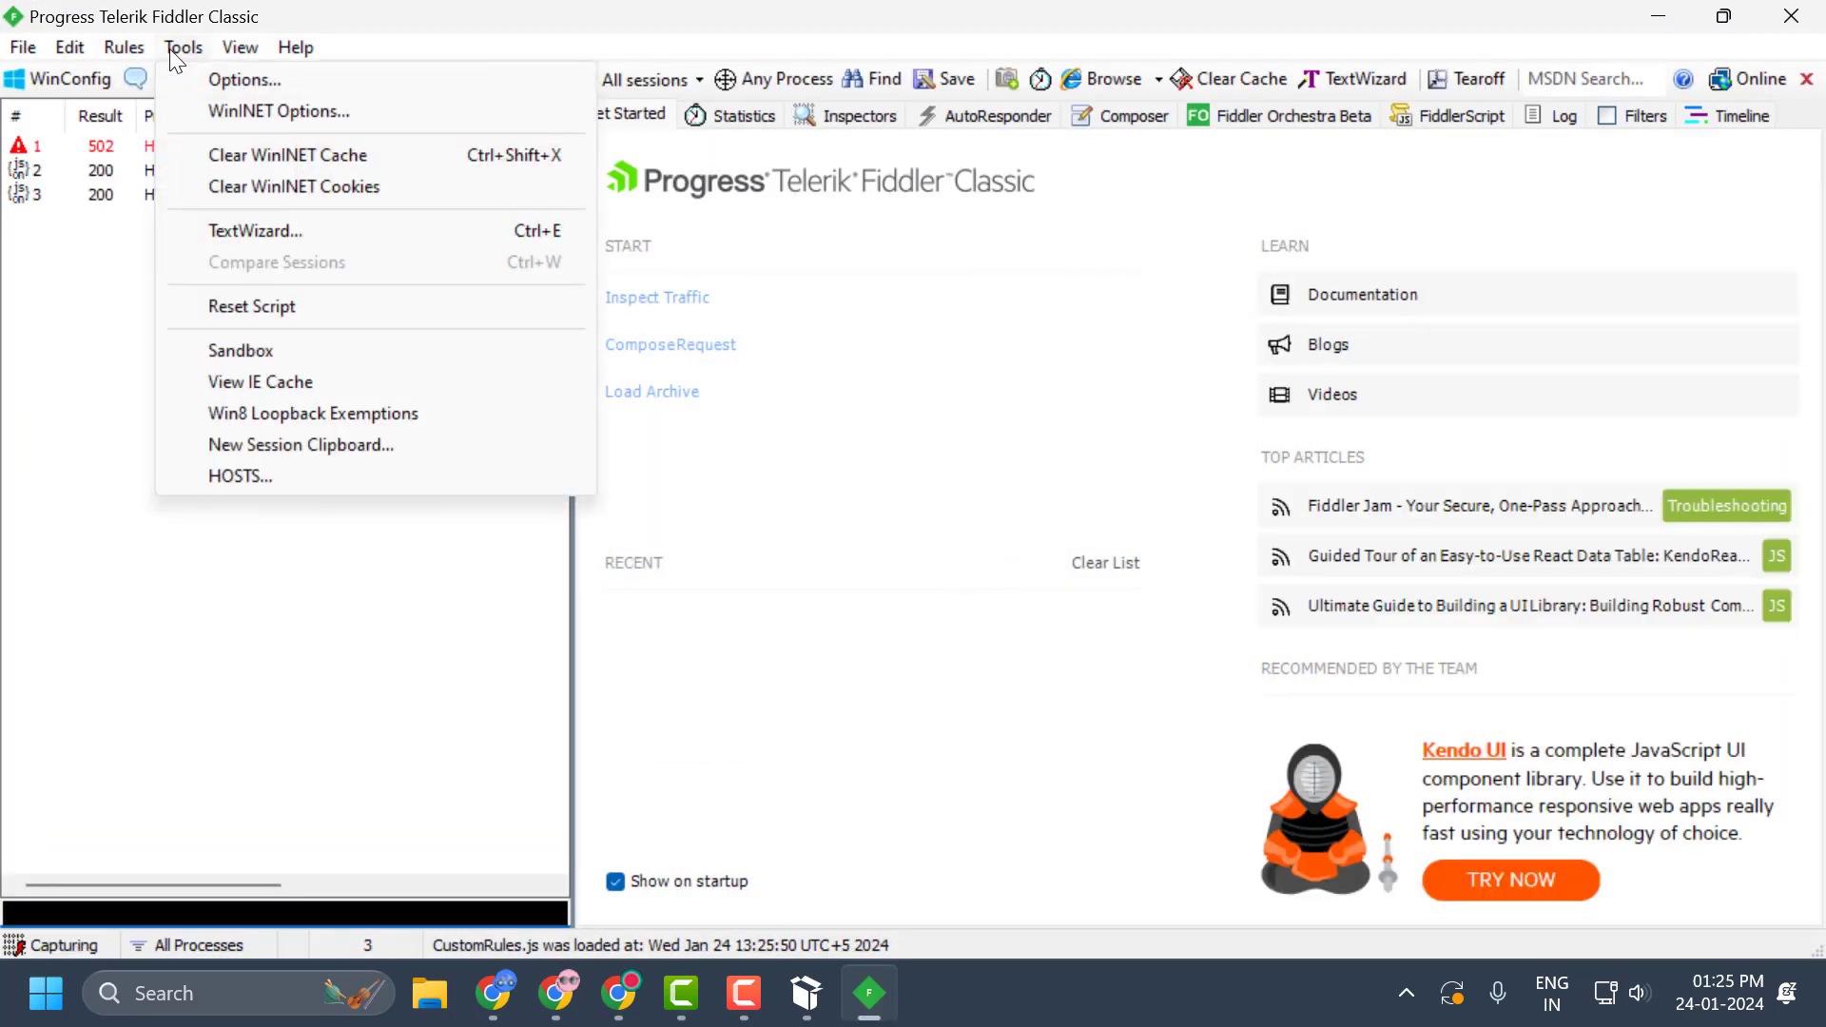
left_click(215, 82)
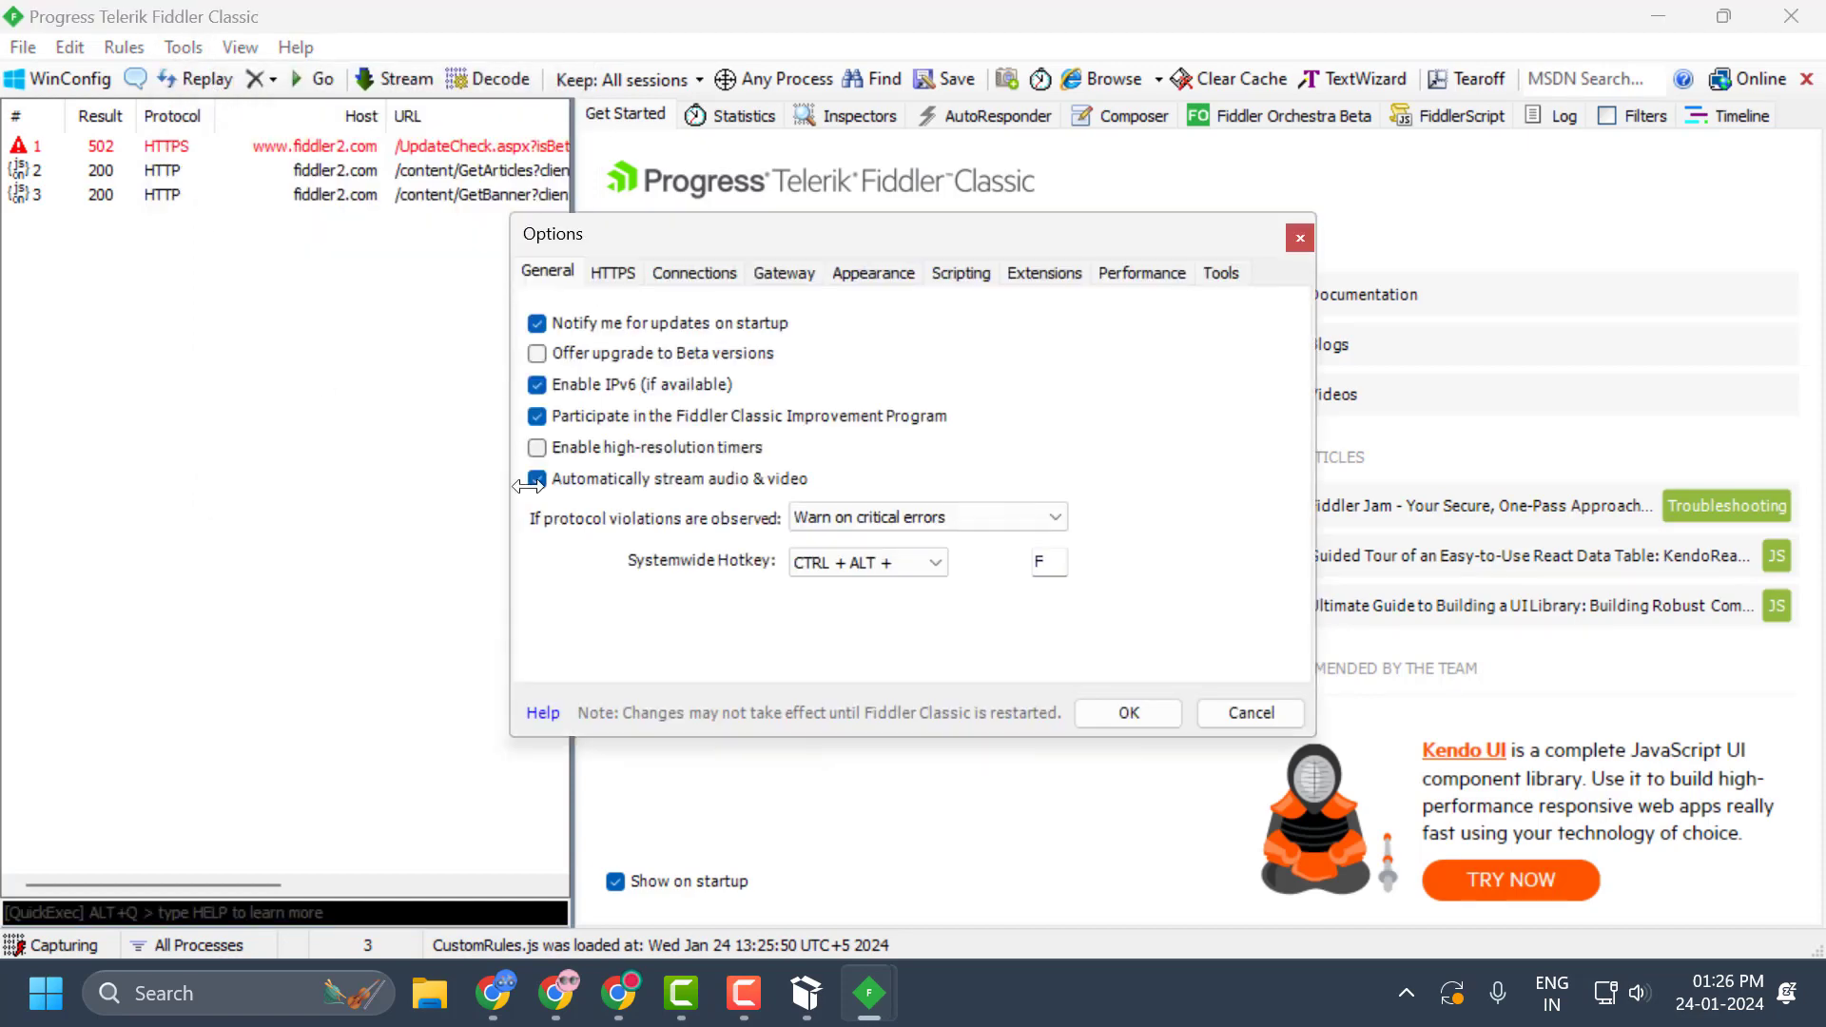
left_click(614, 274)
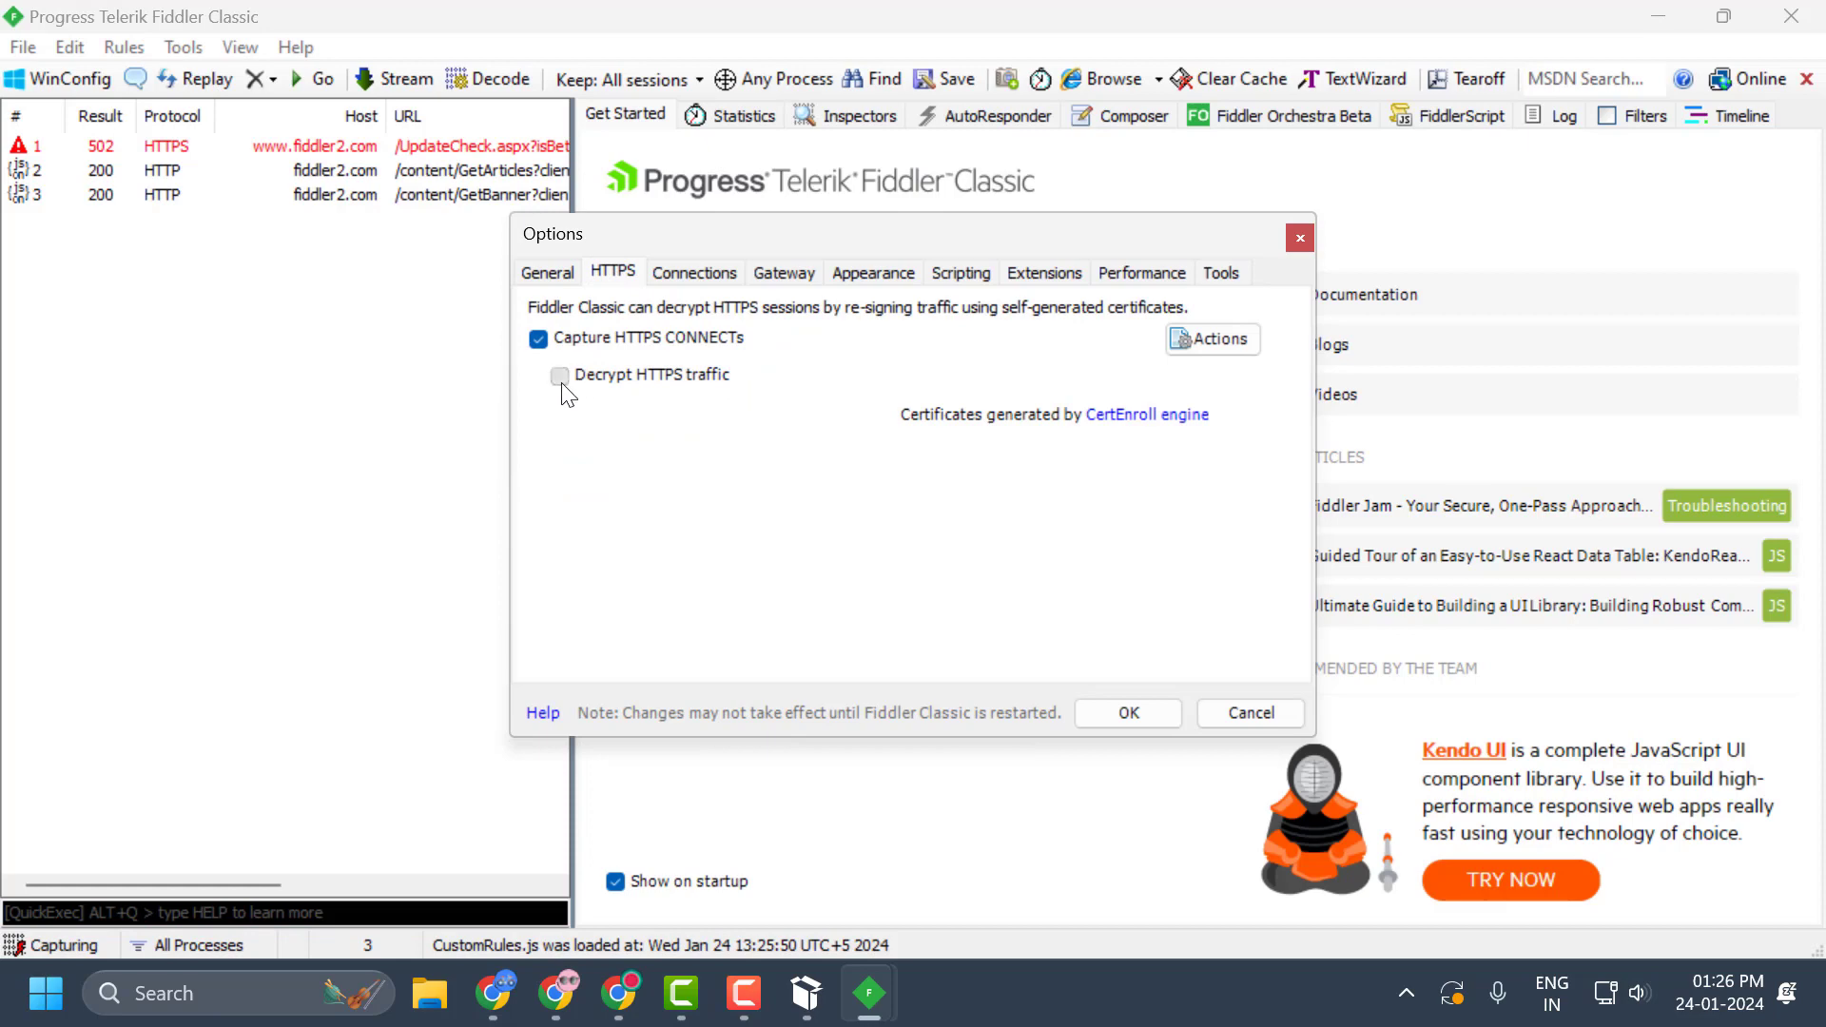
left_click(560, 377)
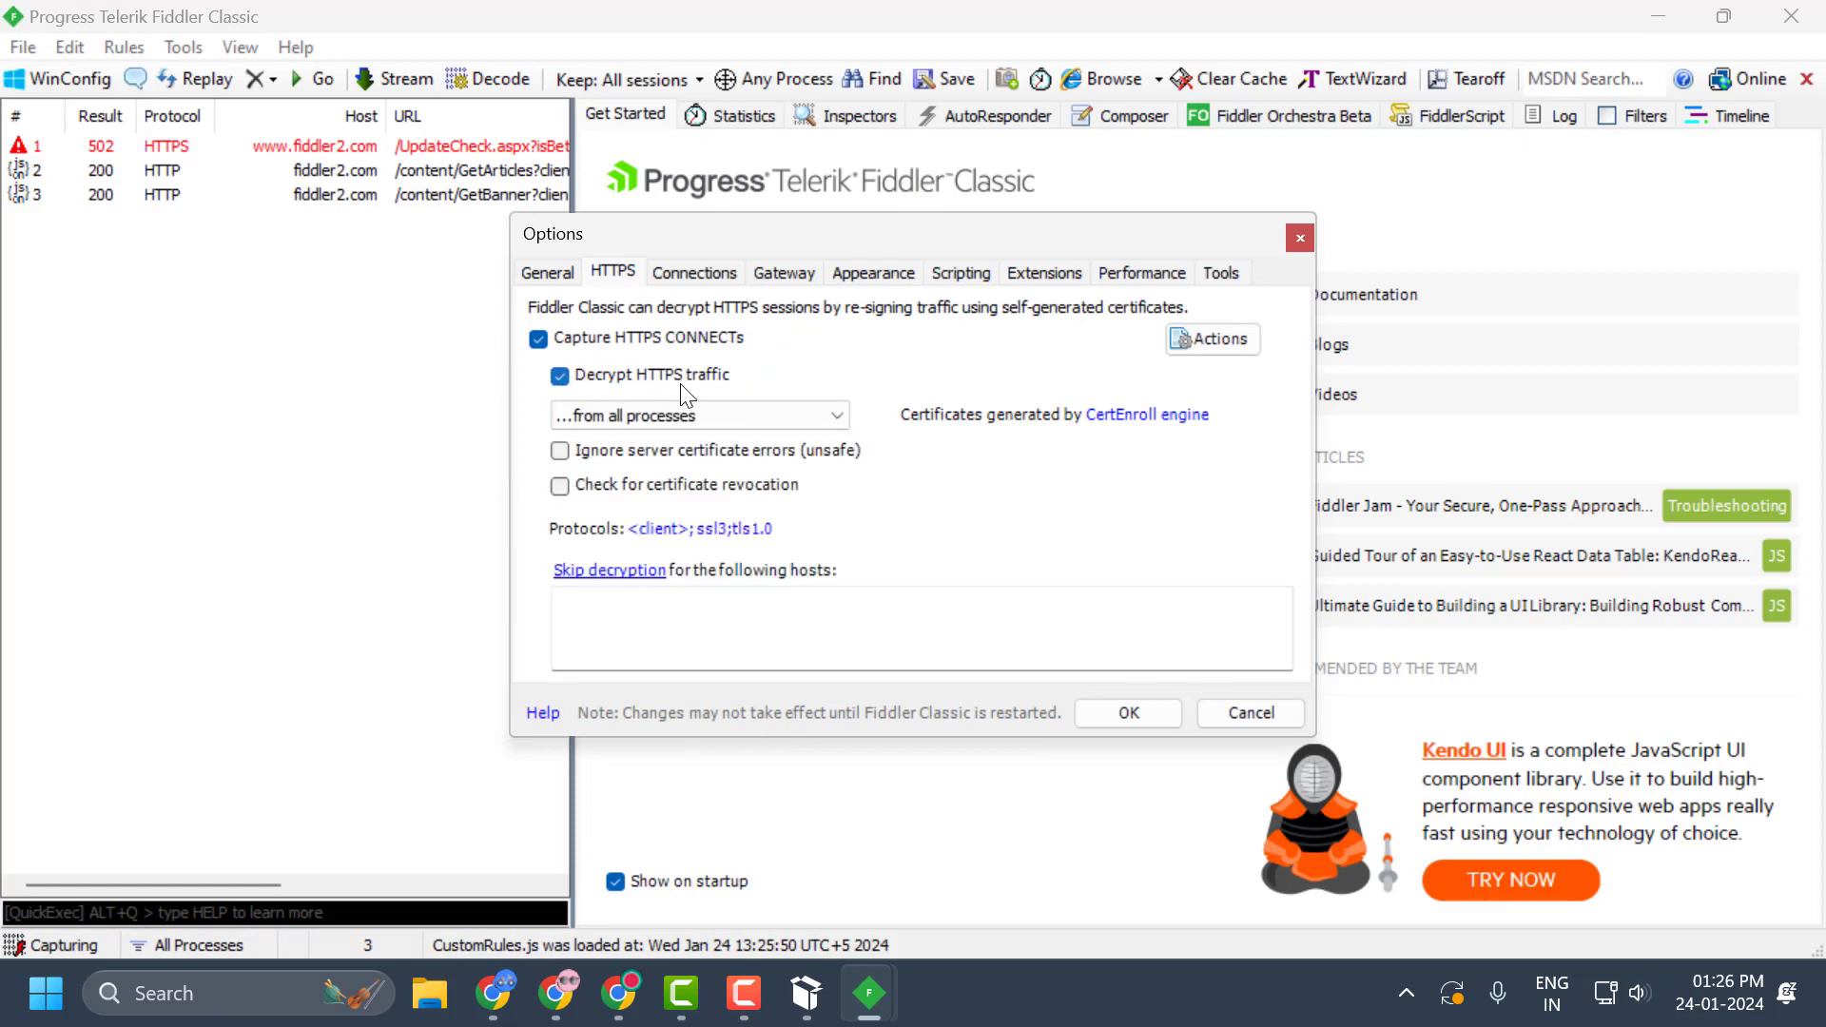
left_click(1149, 713)
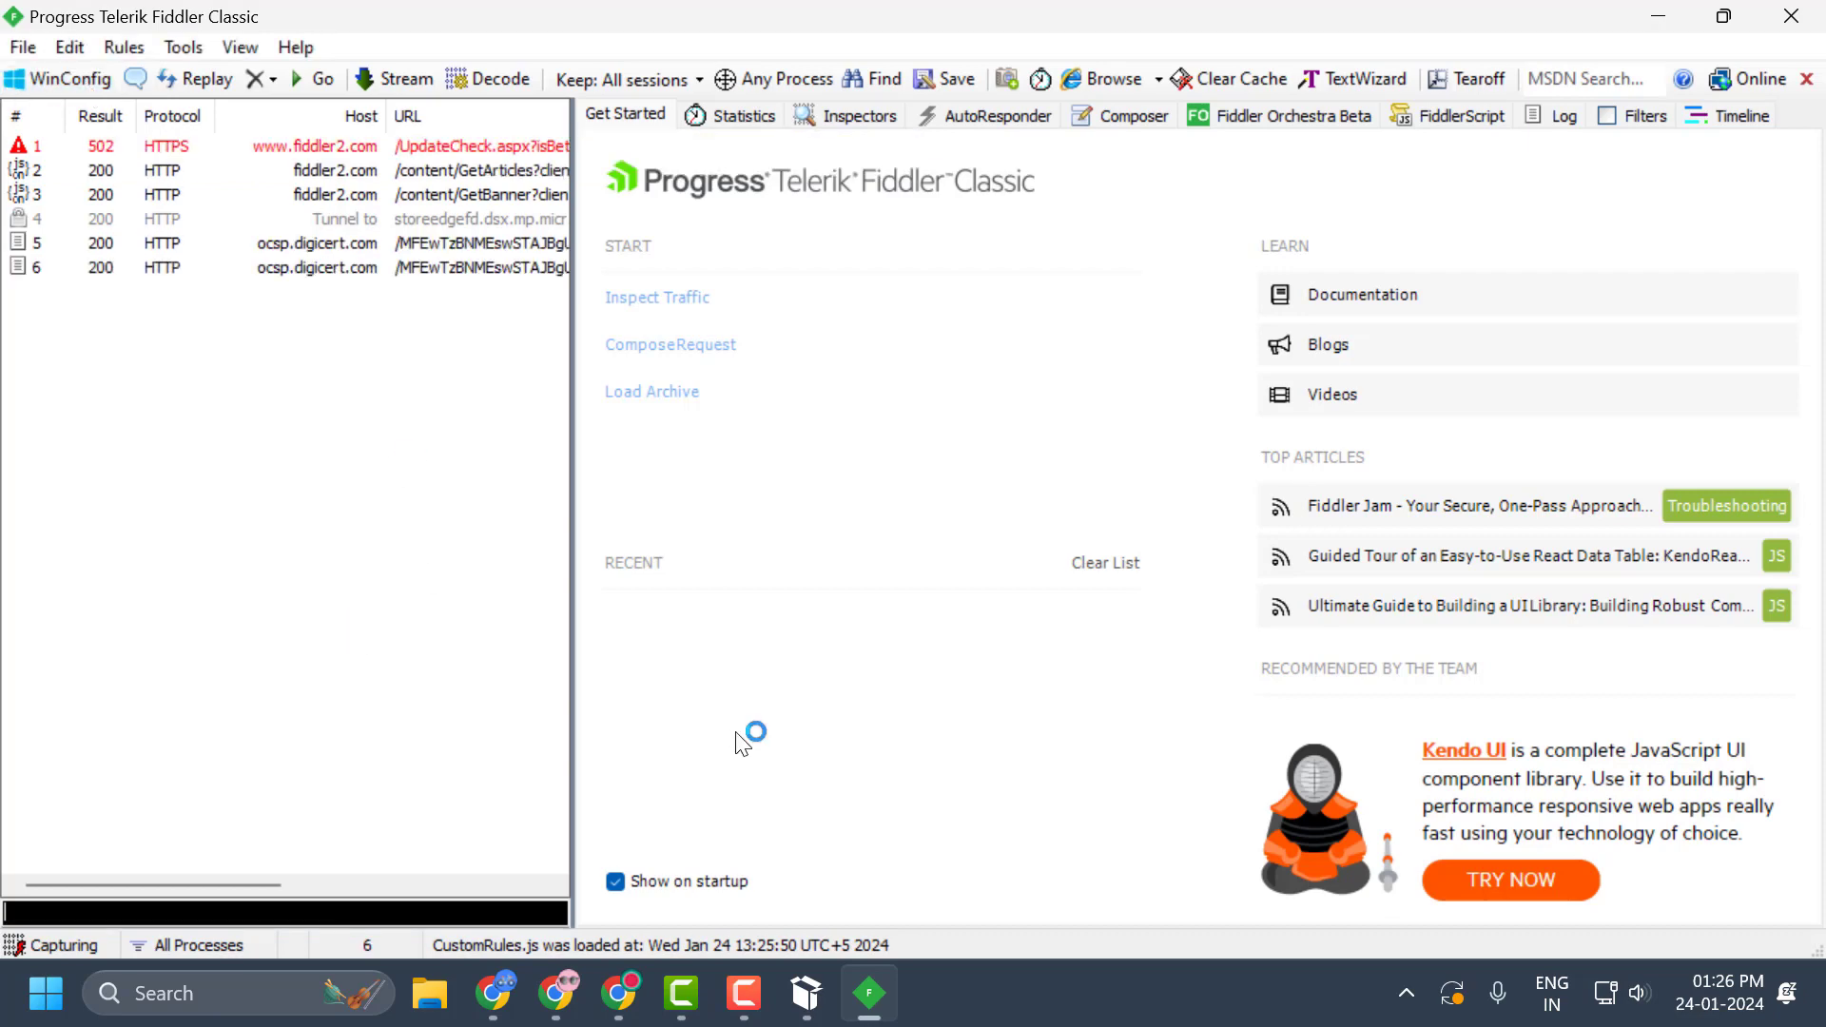
Exempt Roblox in the AppContainer Loopback Exemption Utility and close the utility.
left_click(394, 348)
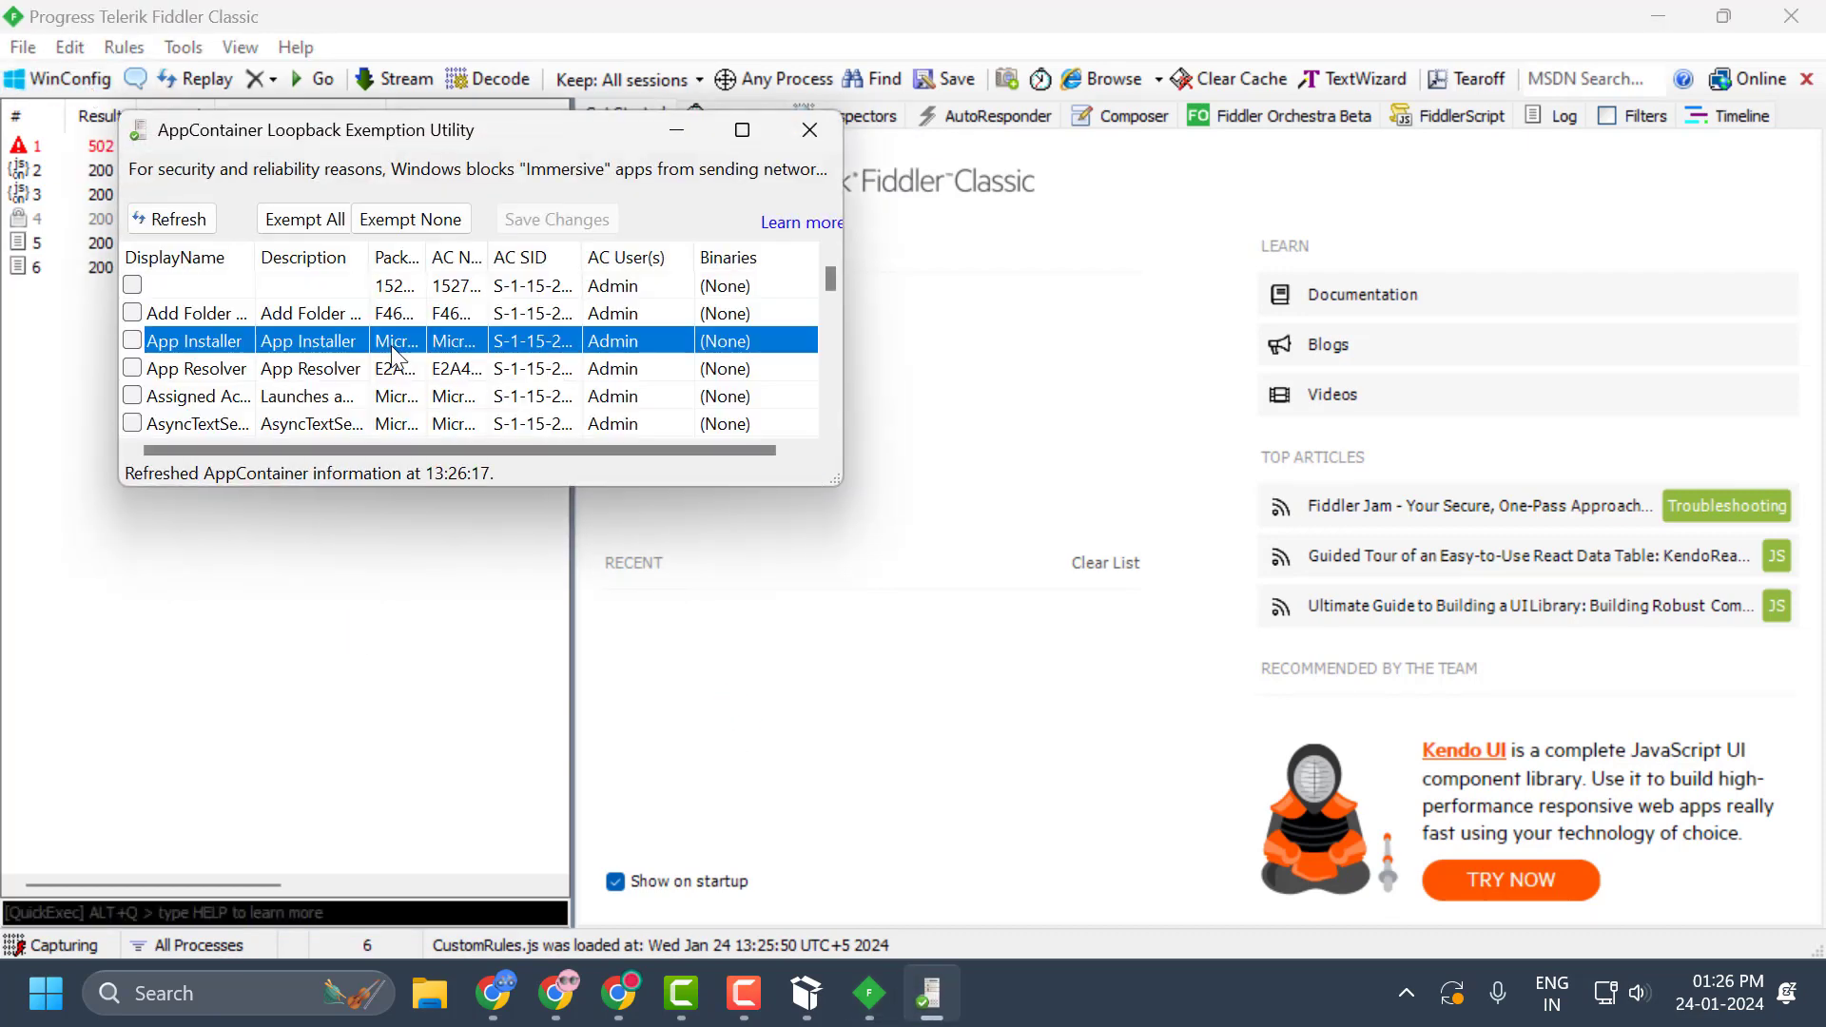
key("r")
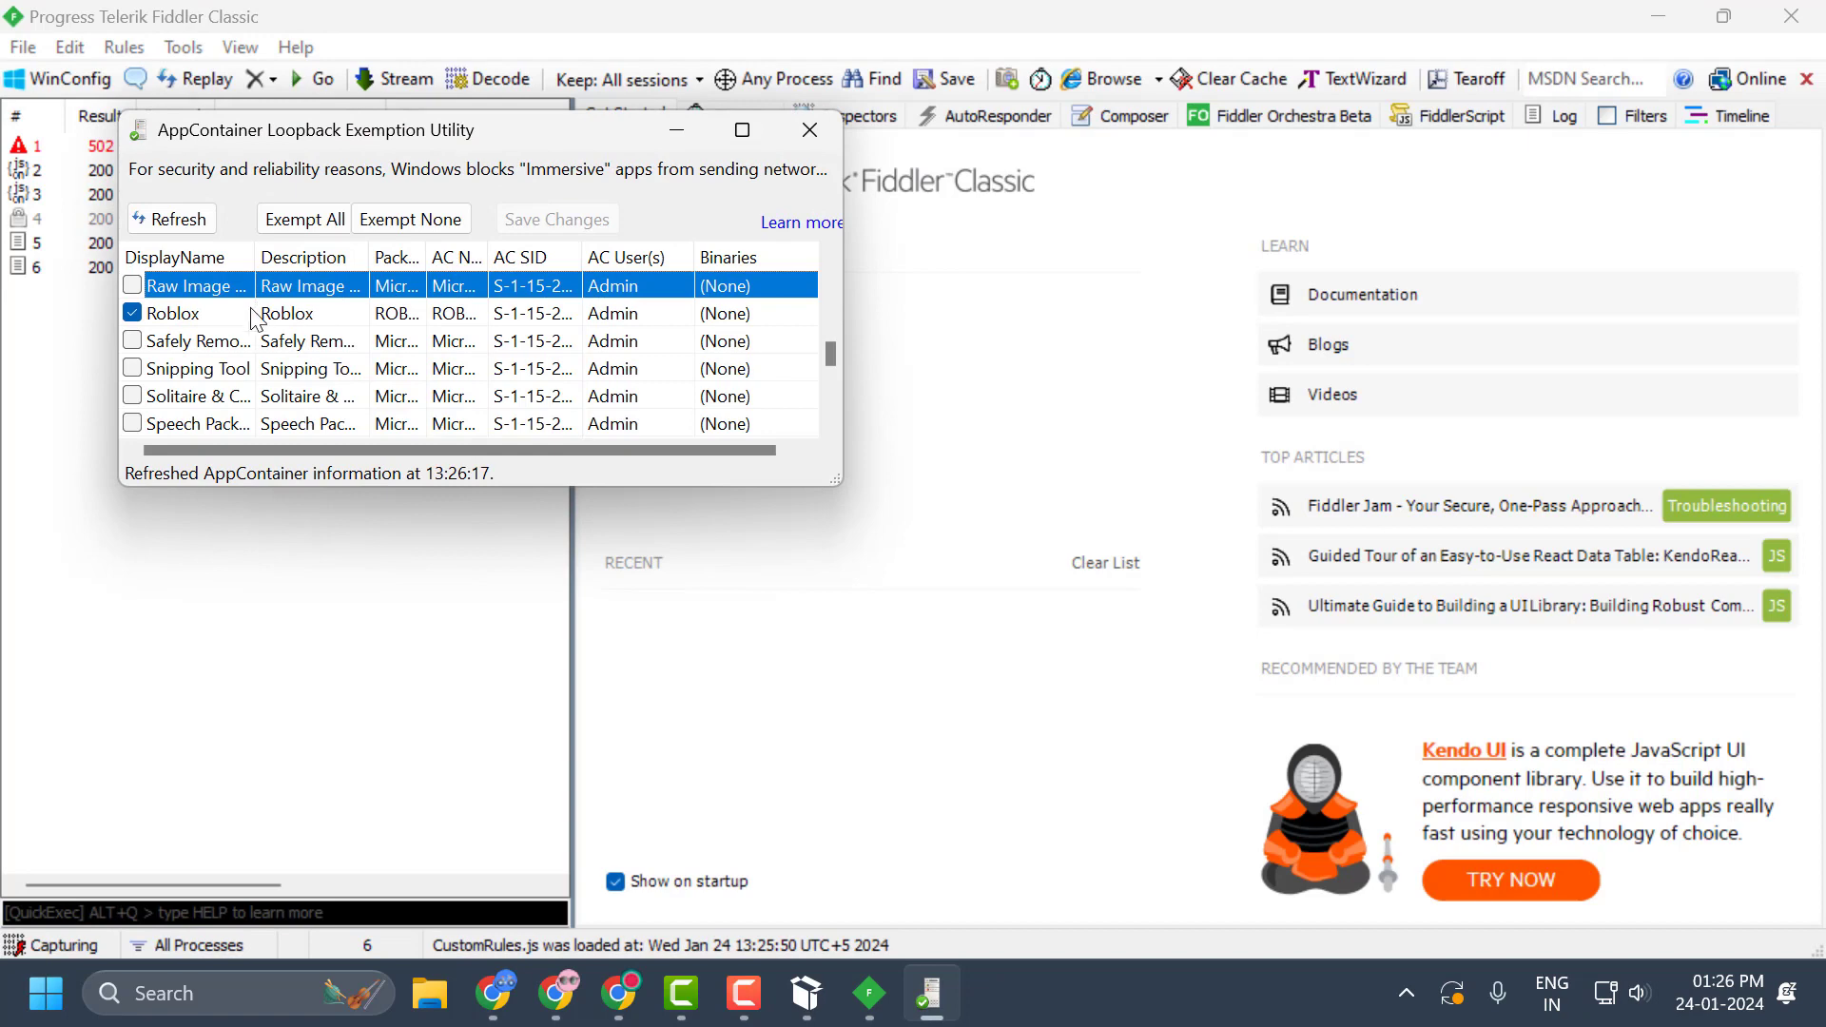
left_click(168, 321)
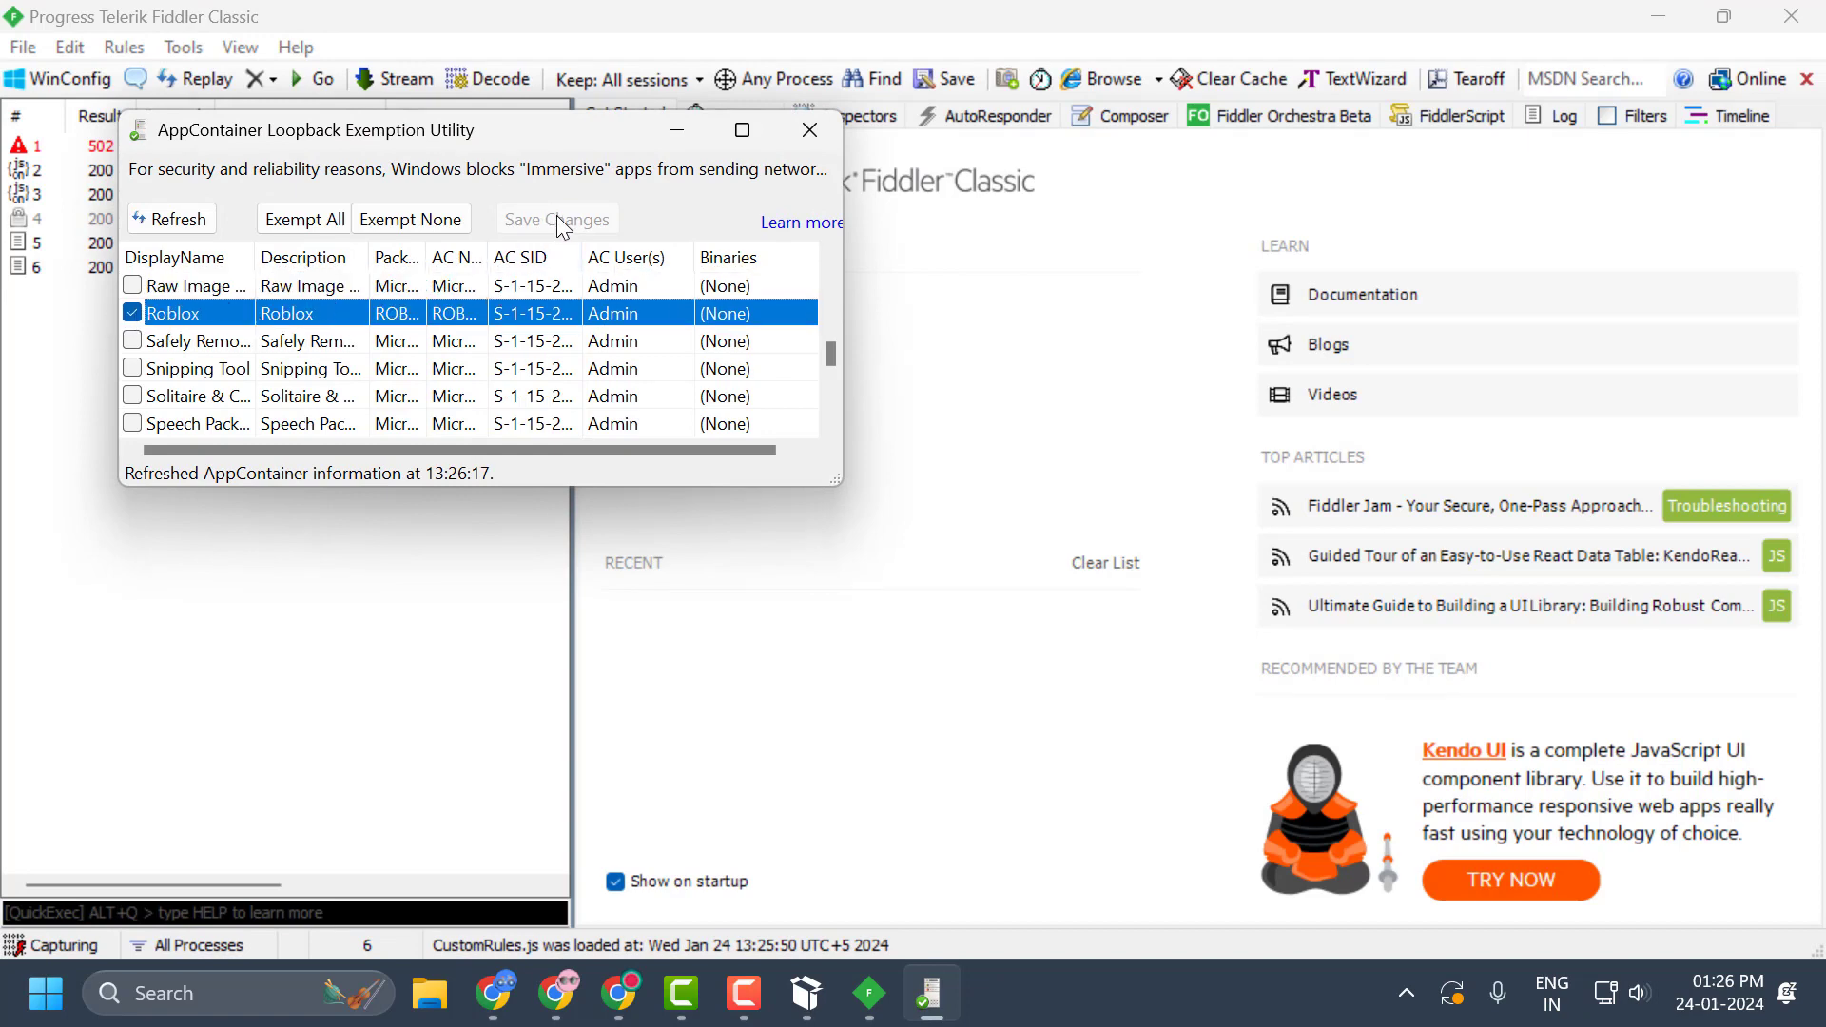
left_click(135, 314)
left_click(132, 313)
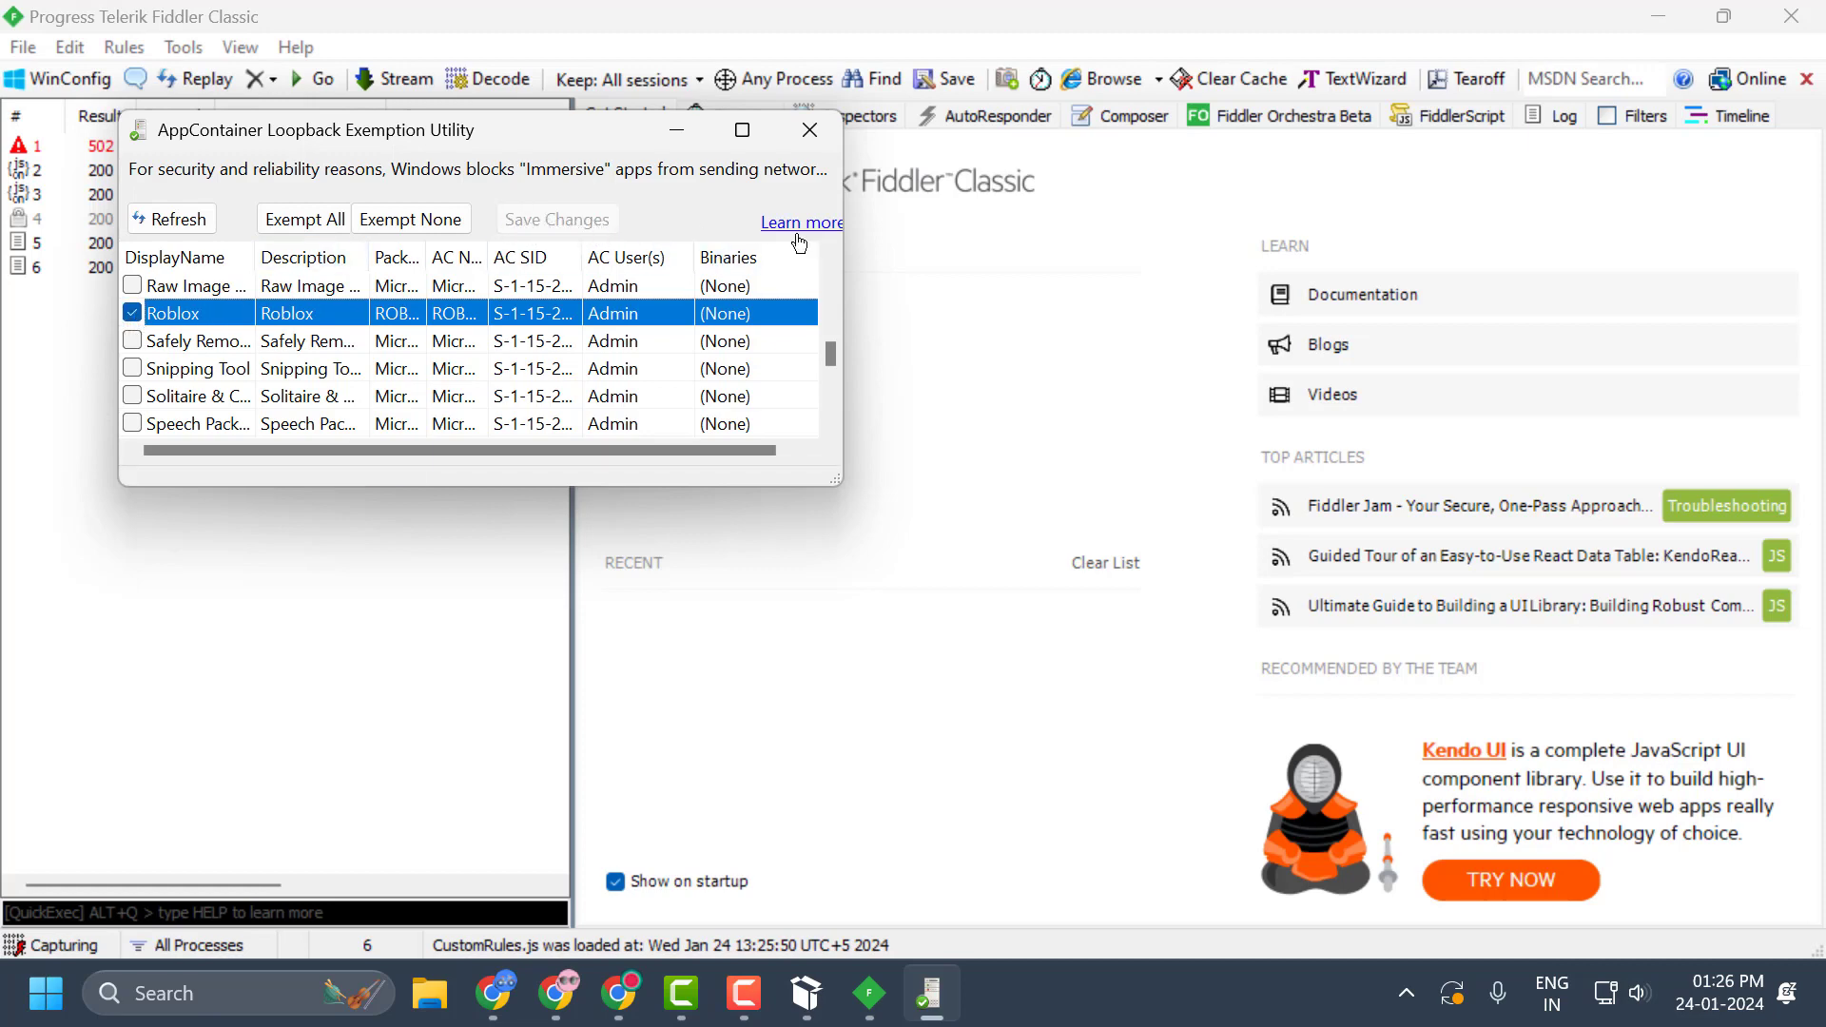
left_click(810, 130)
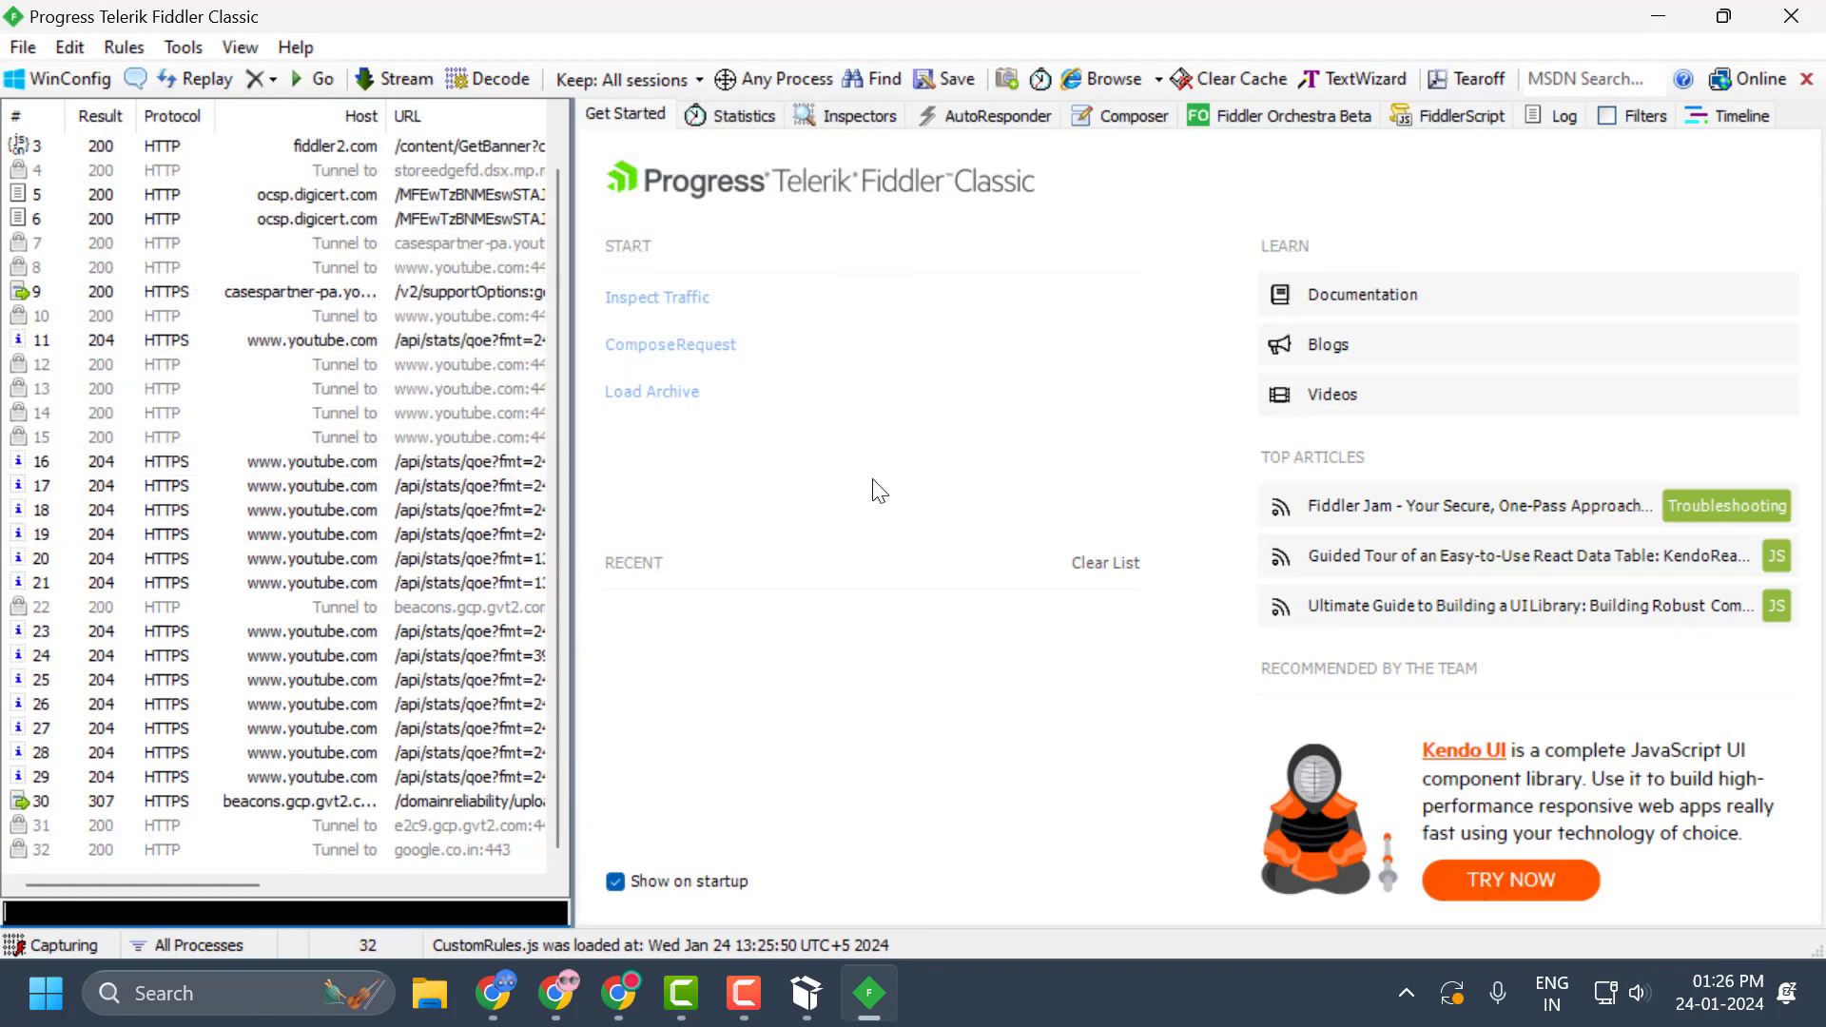
Enable AutoResponder rules, Accept all CONNECTs, Unmatched requests passthrough and Latency, and add a new rule.
left_click(995, 116)
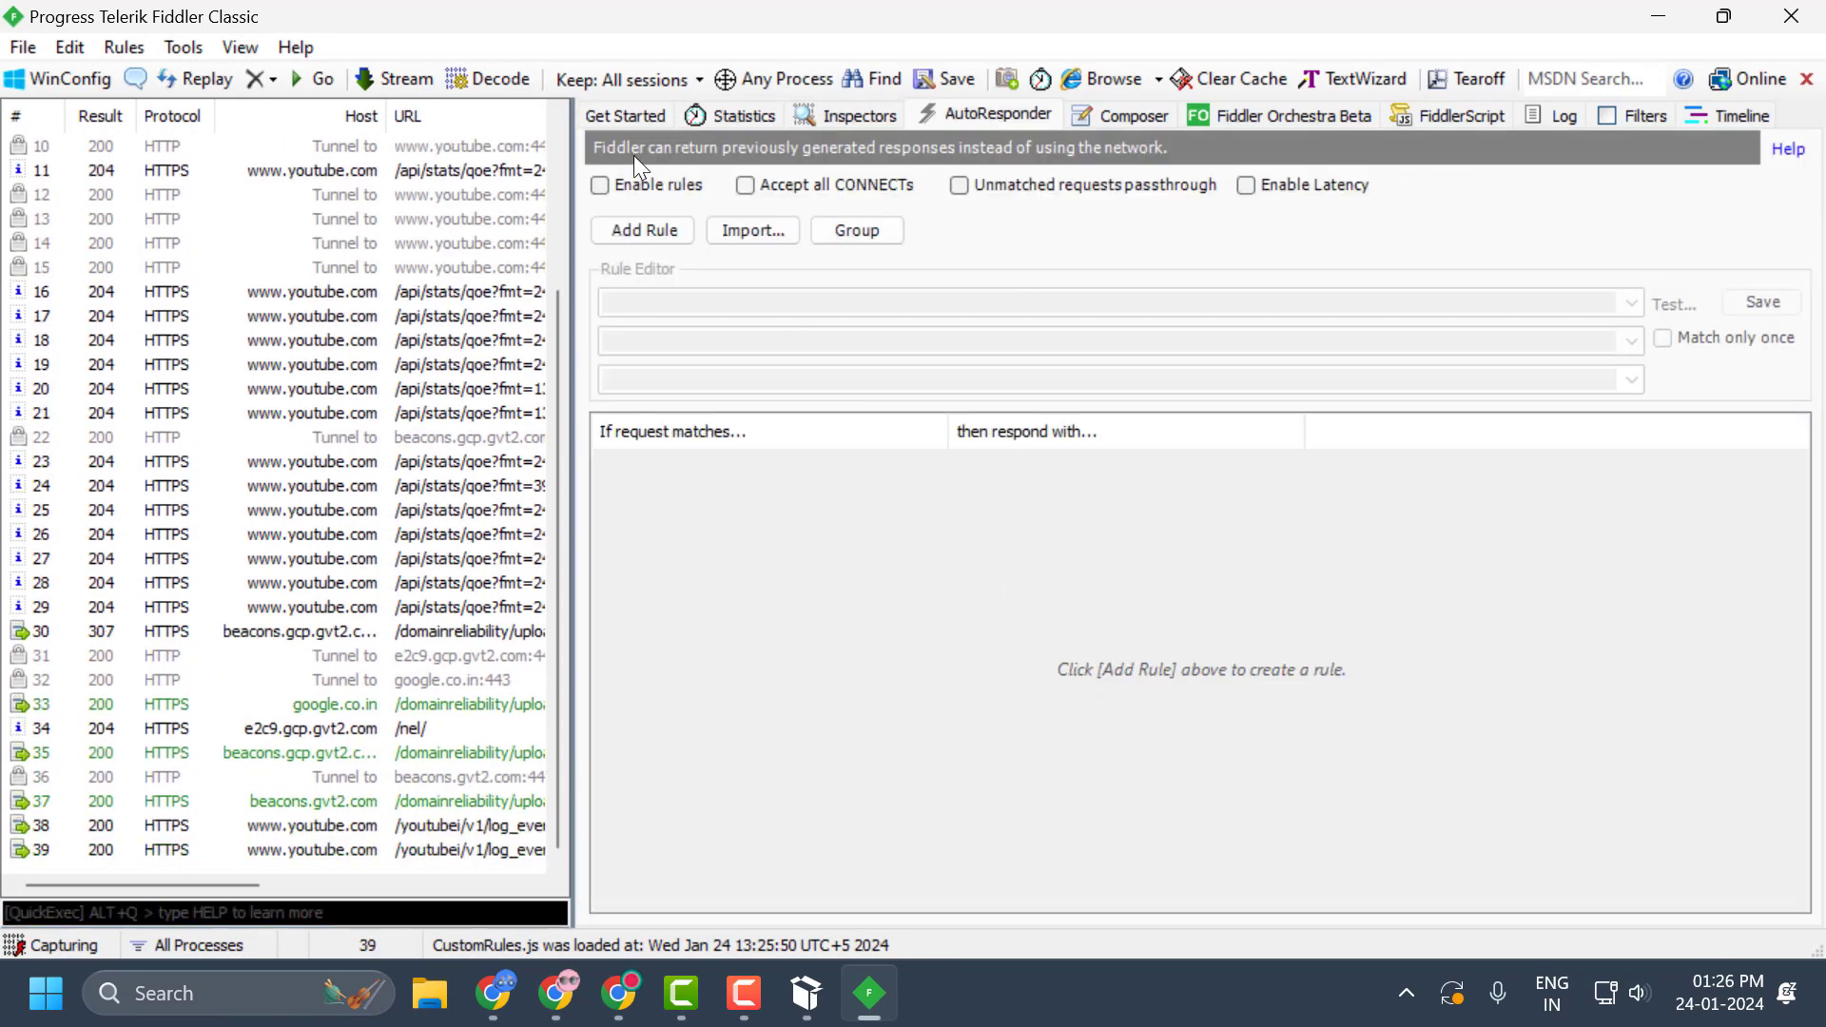
left_click(600, 185)
left_click(745, 186)
left_click(959, 186)
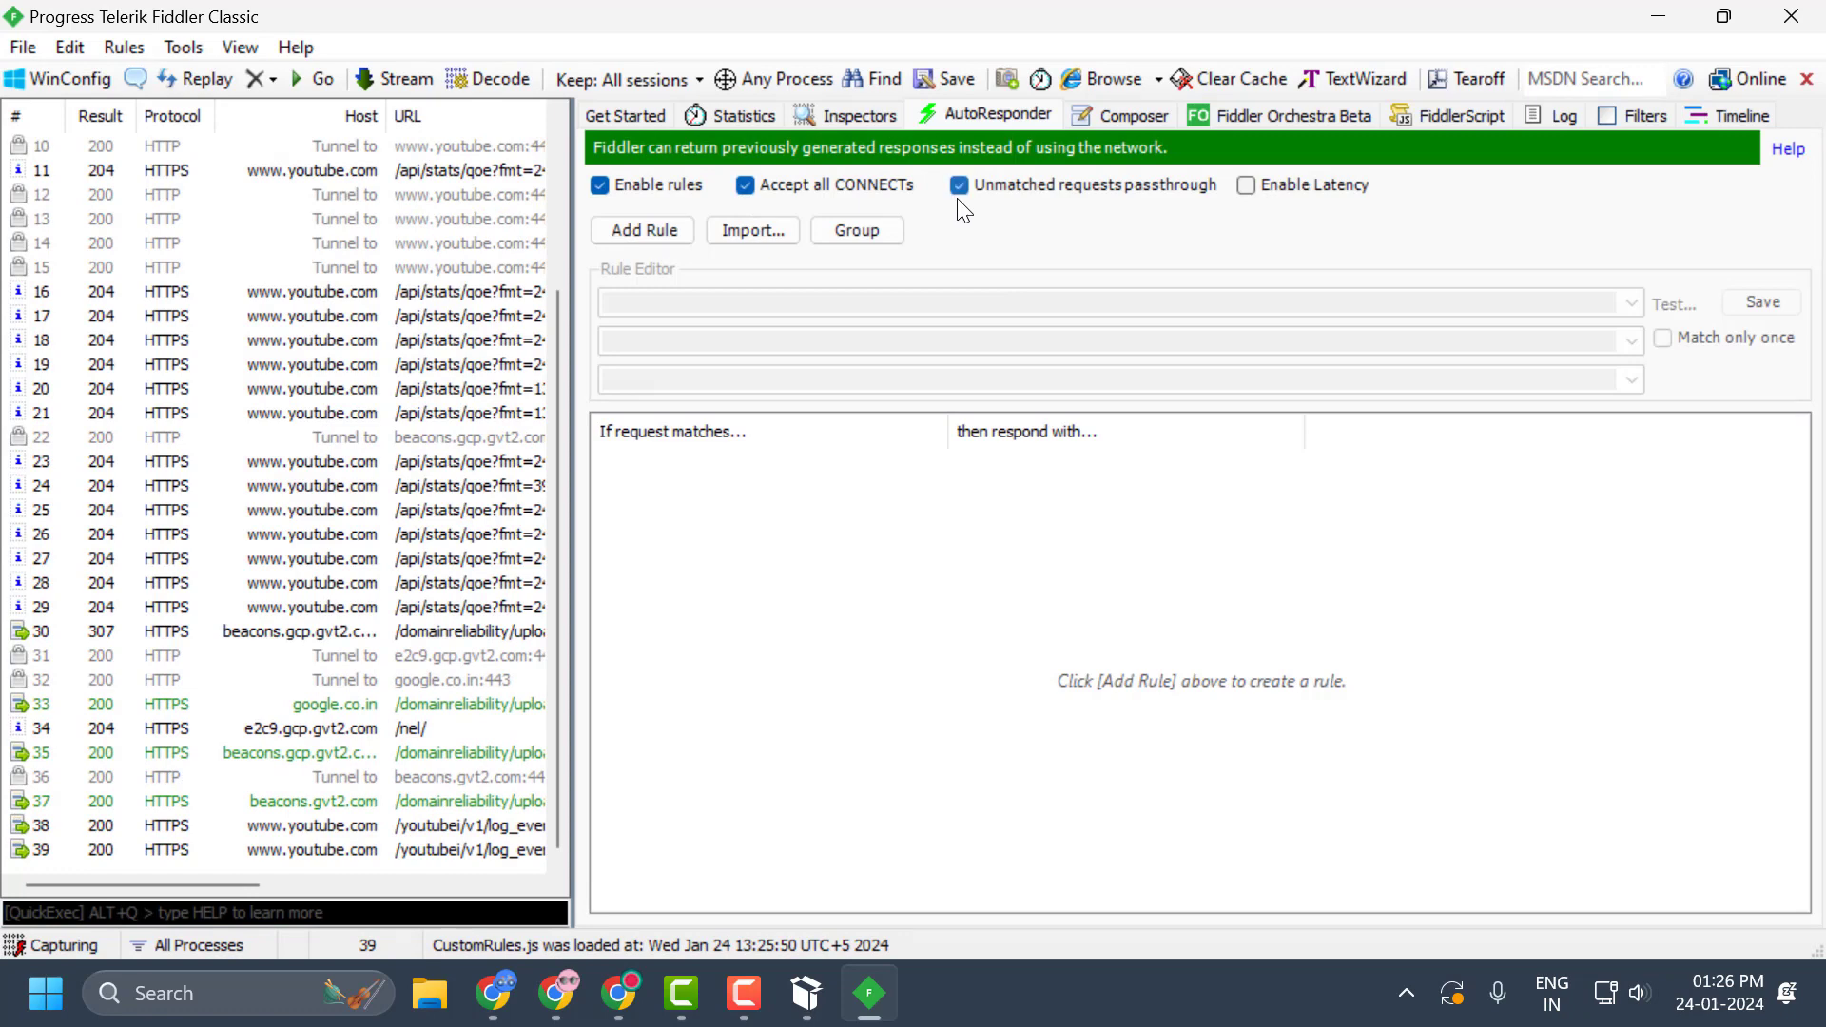
left_click(1250, 189)
left_click(643, 231)
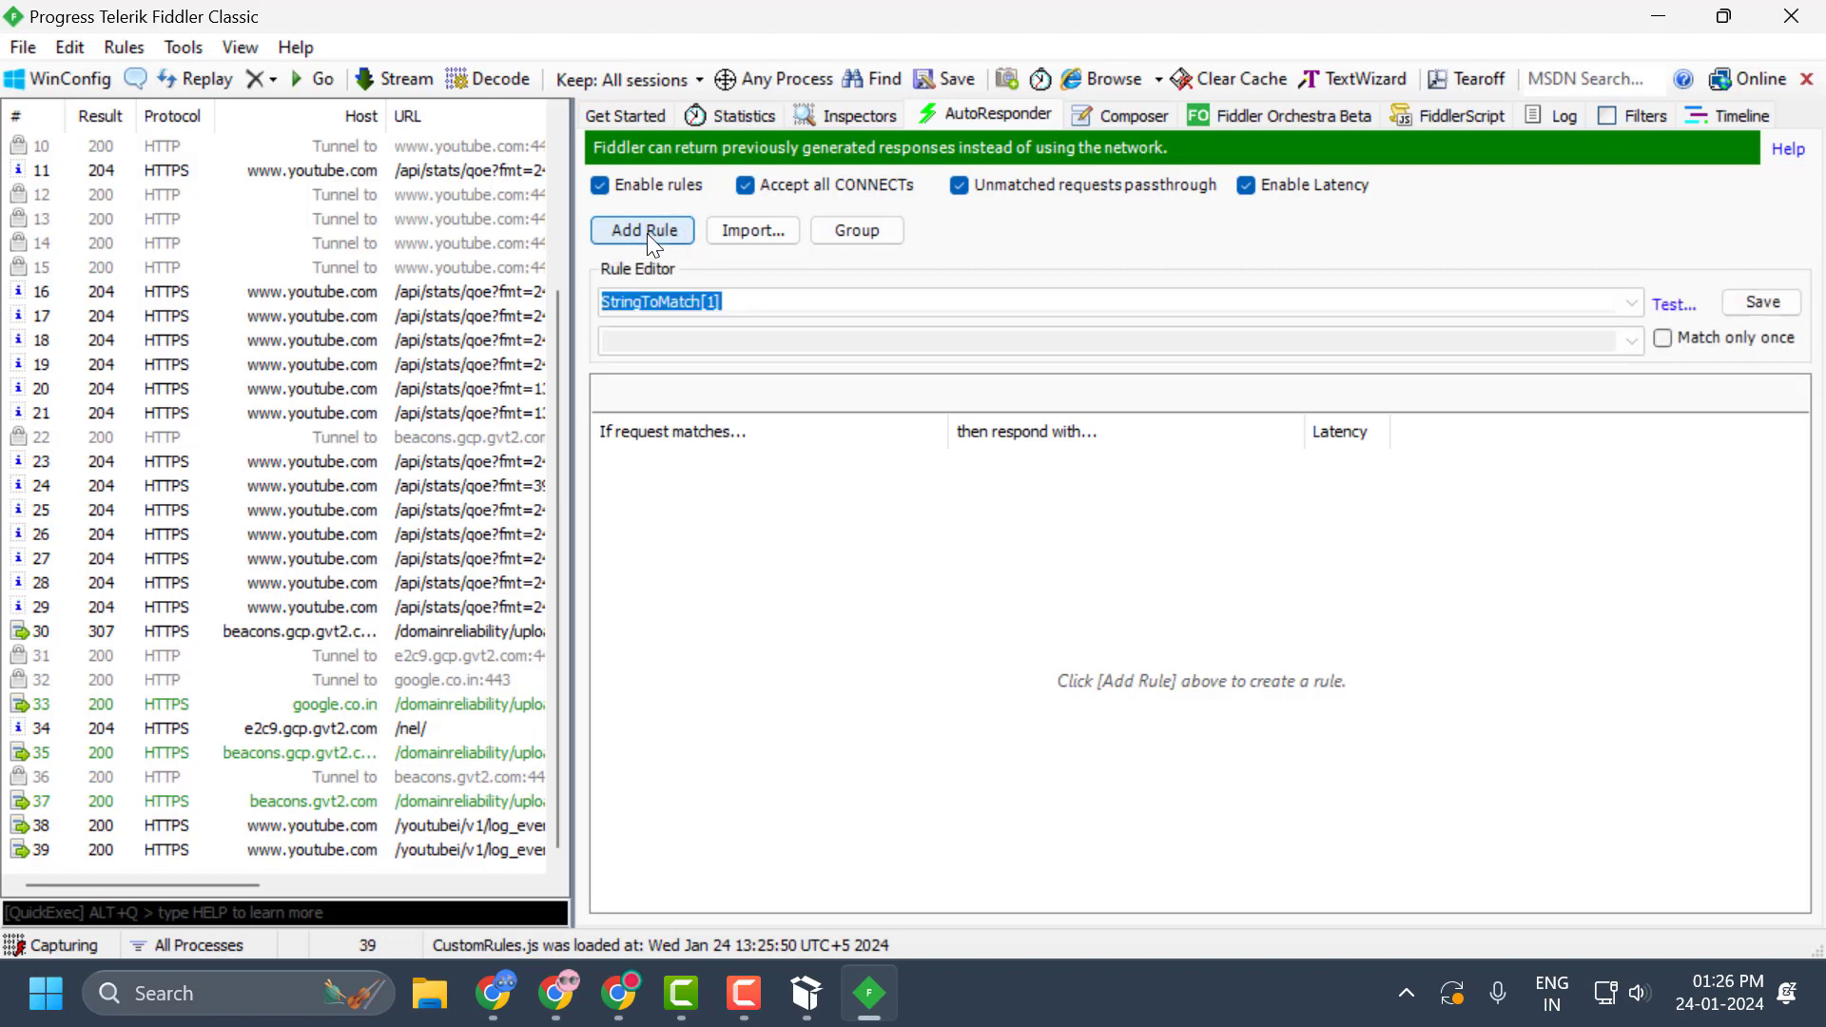
left_click(618, 993)
left_click(922, 27)
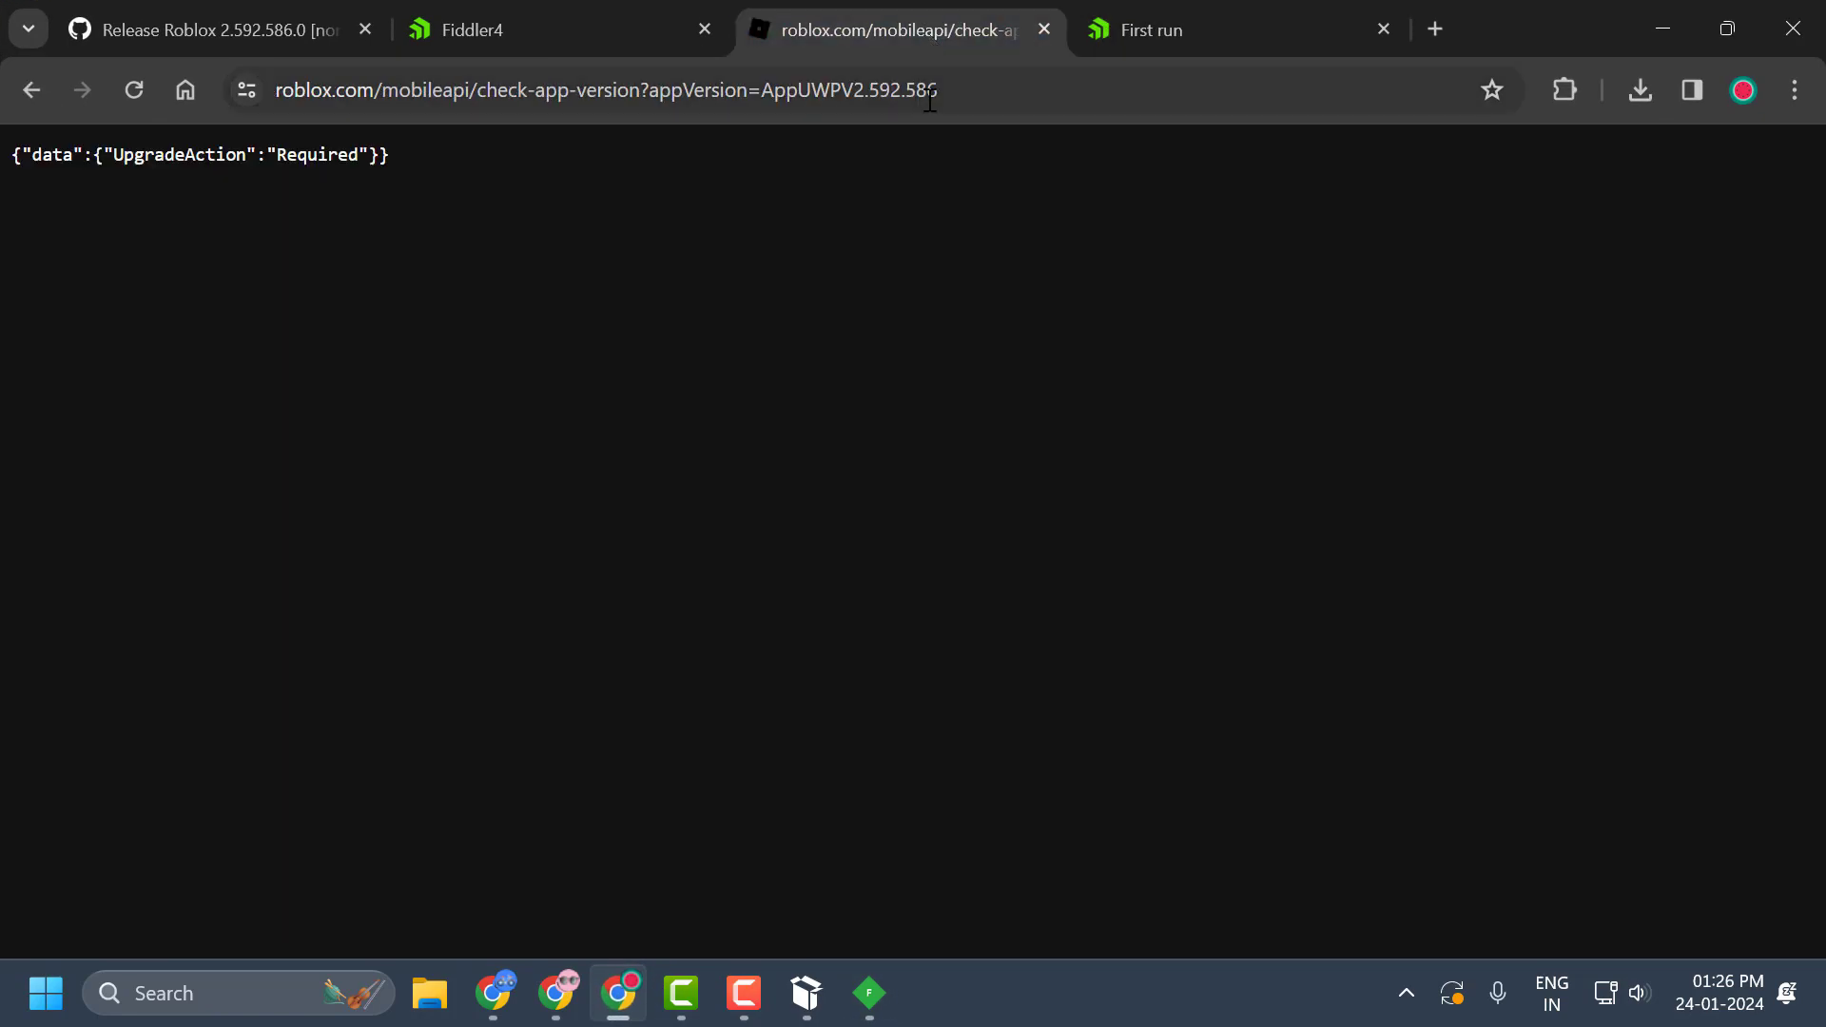
double_click(991, 89)
left_click(990, 90)
key("ctrl+c")
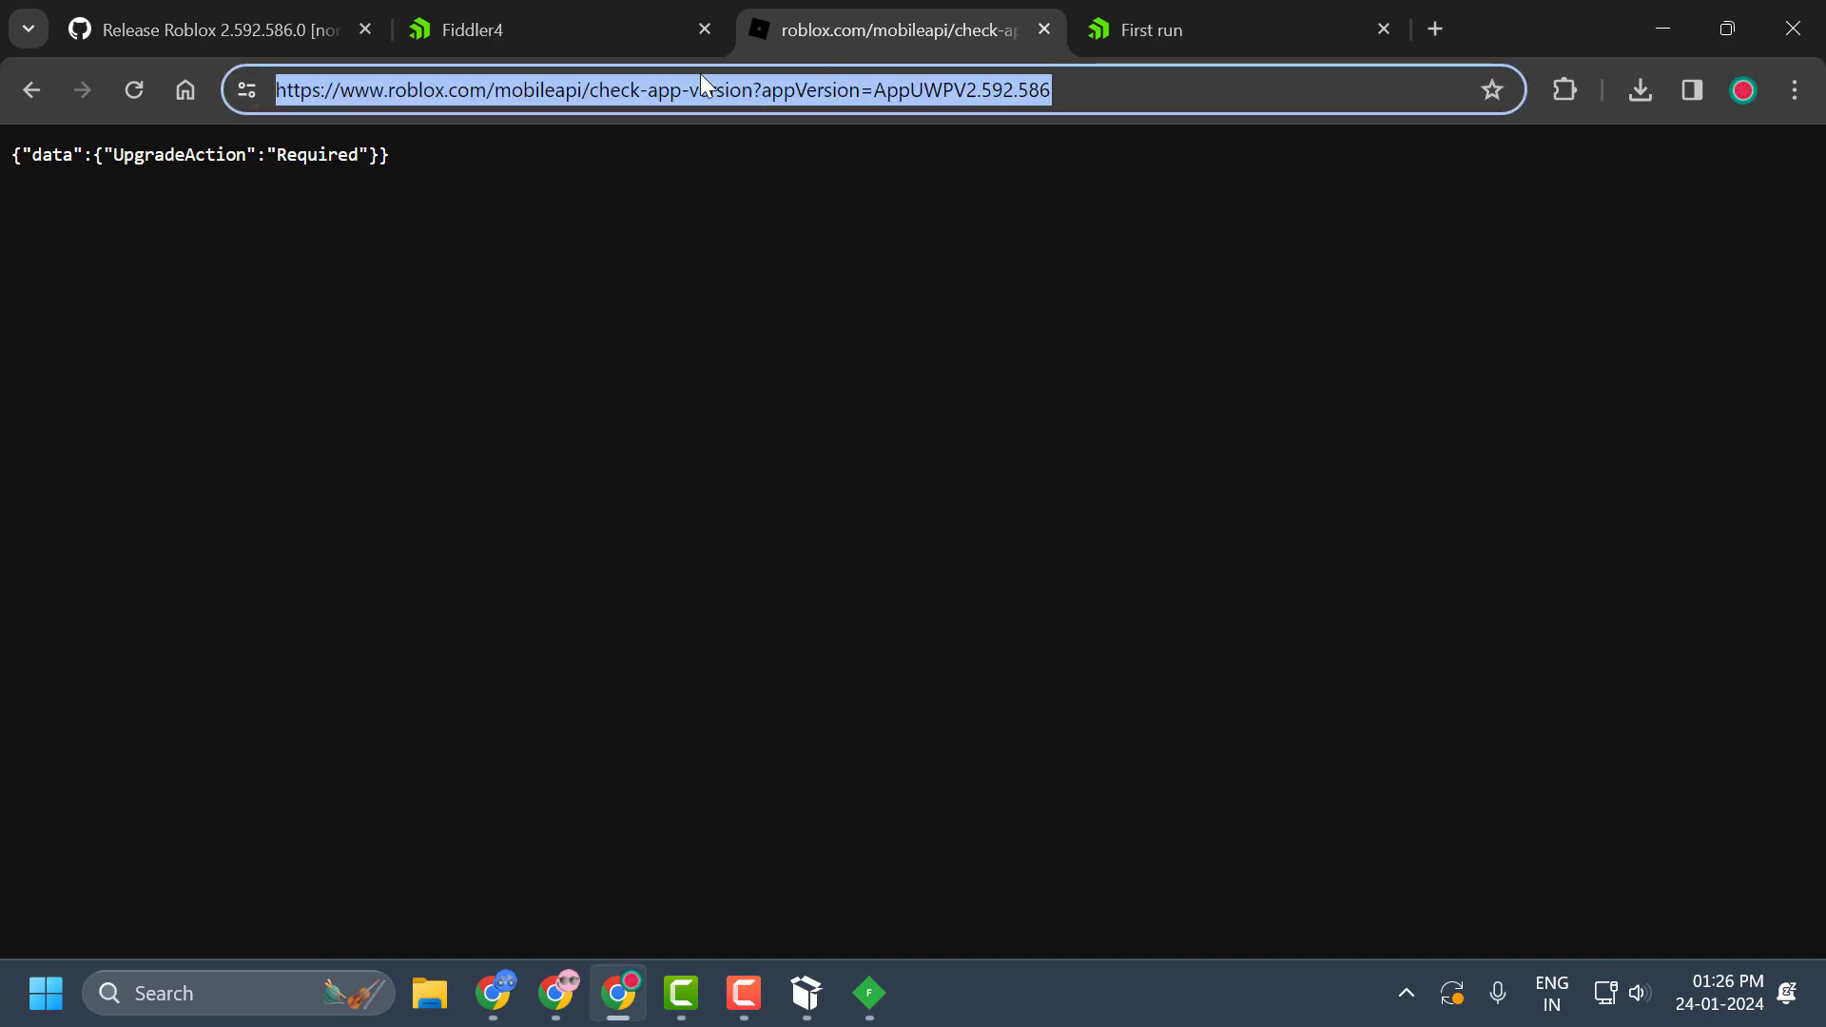
left_click(1637, 28)
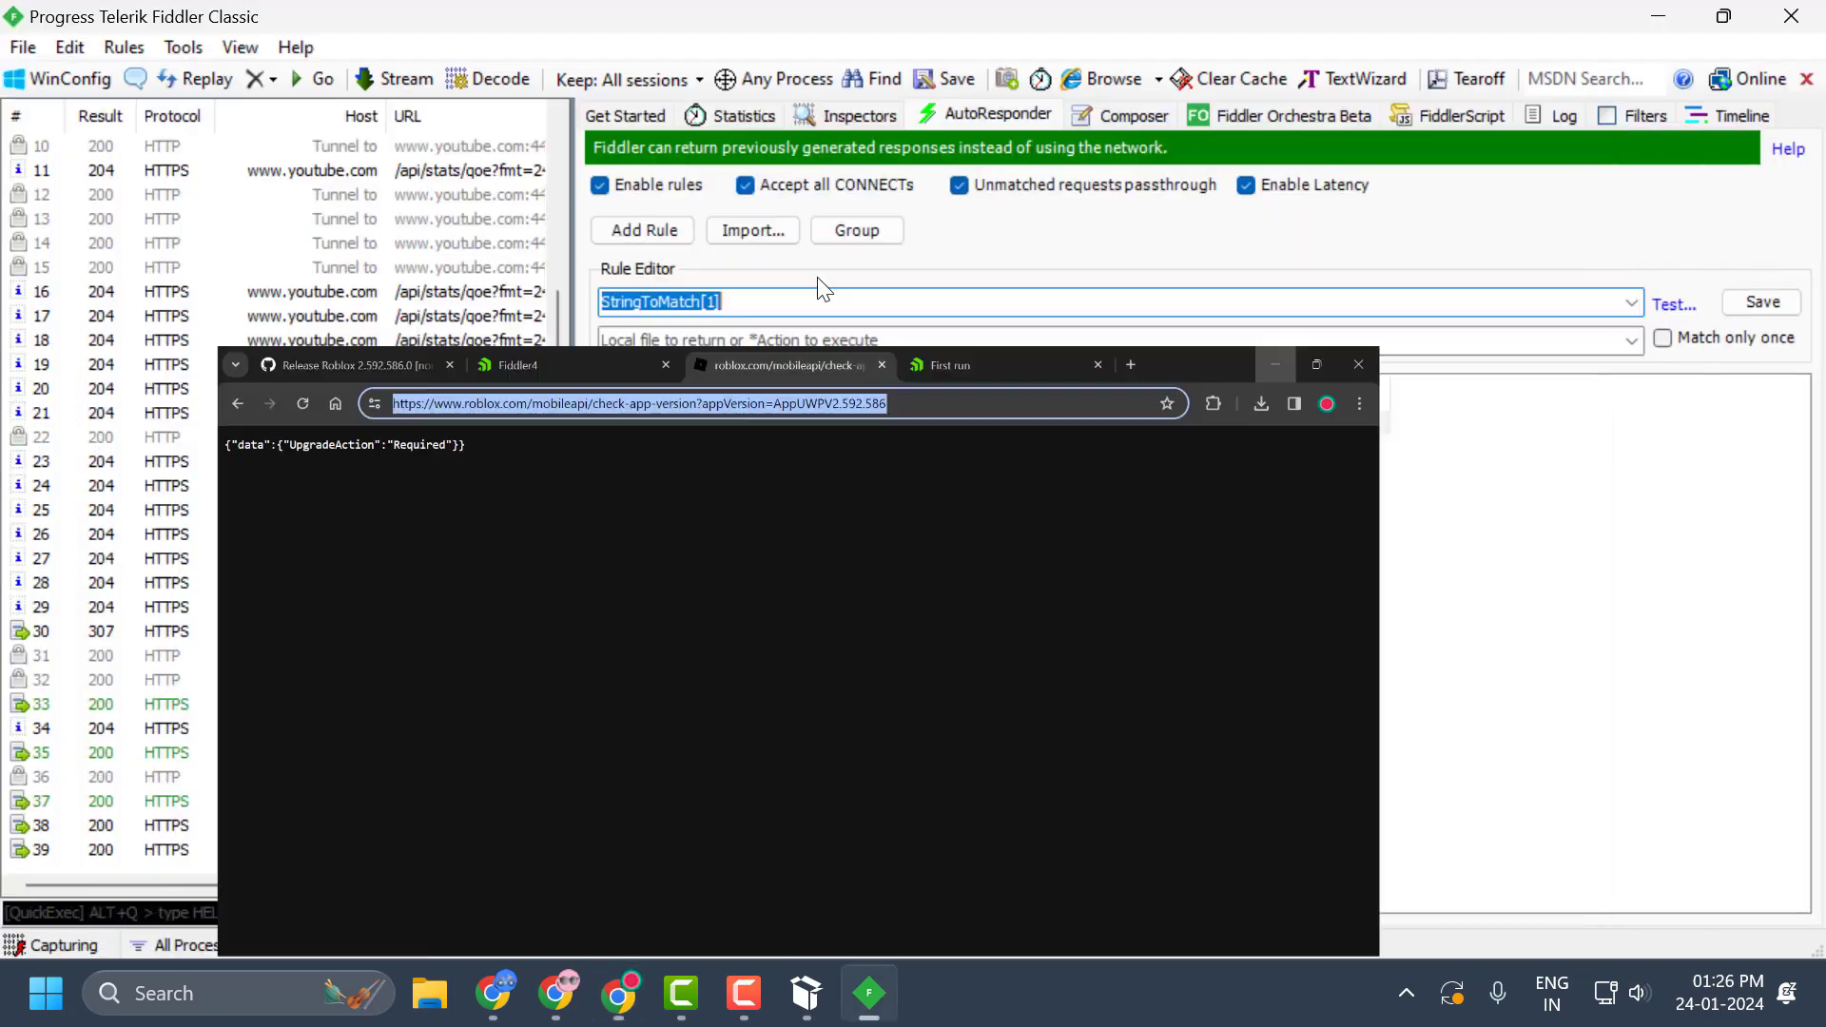
left_click(791, 308)
left_click_drag(791, 308, 552, 299)
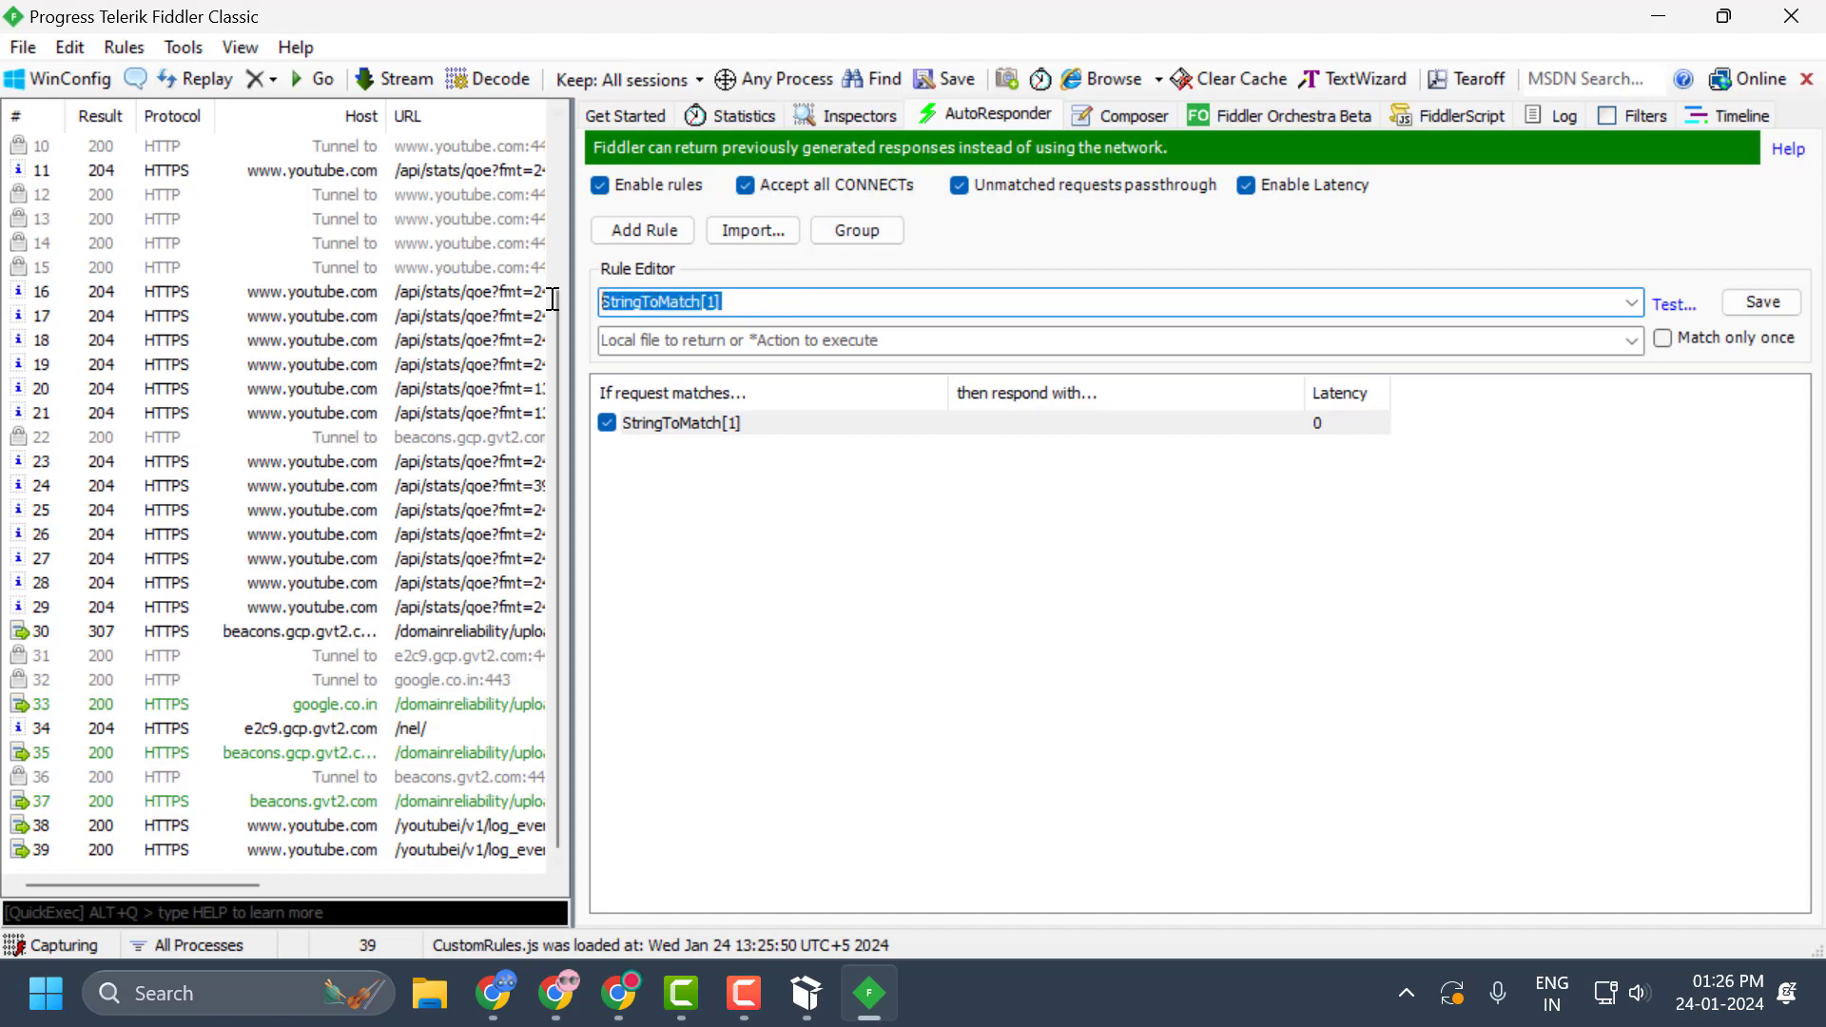
key("ctrl+v")
left_click(936, 344)
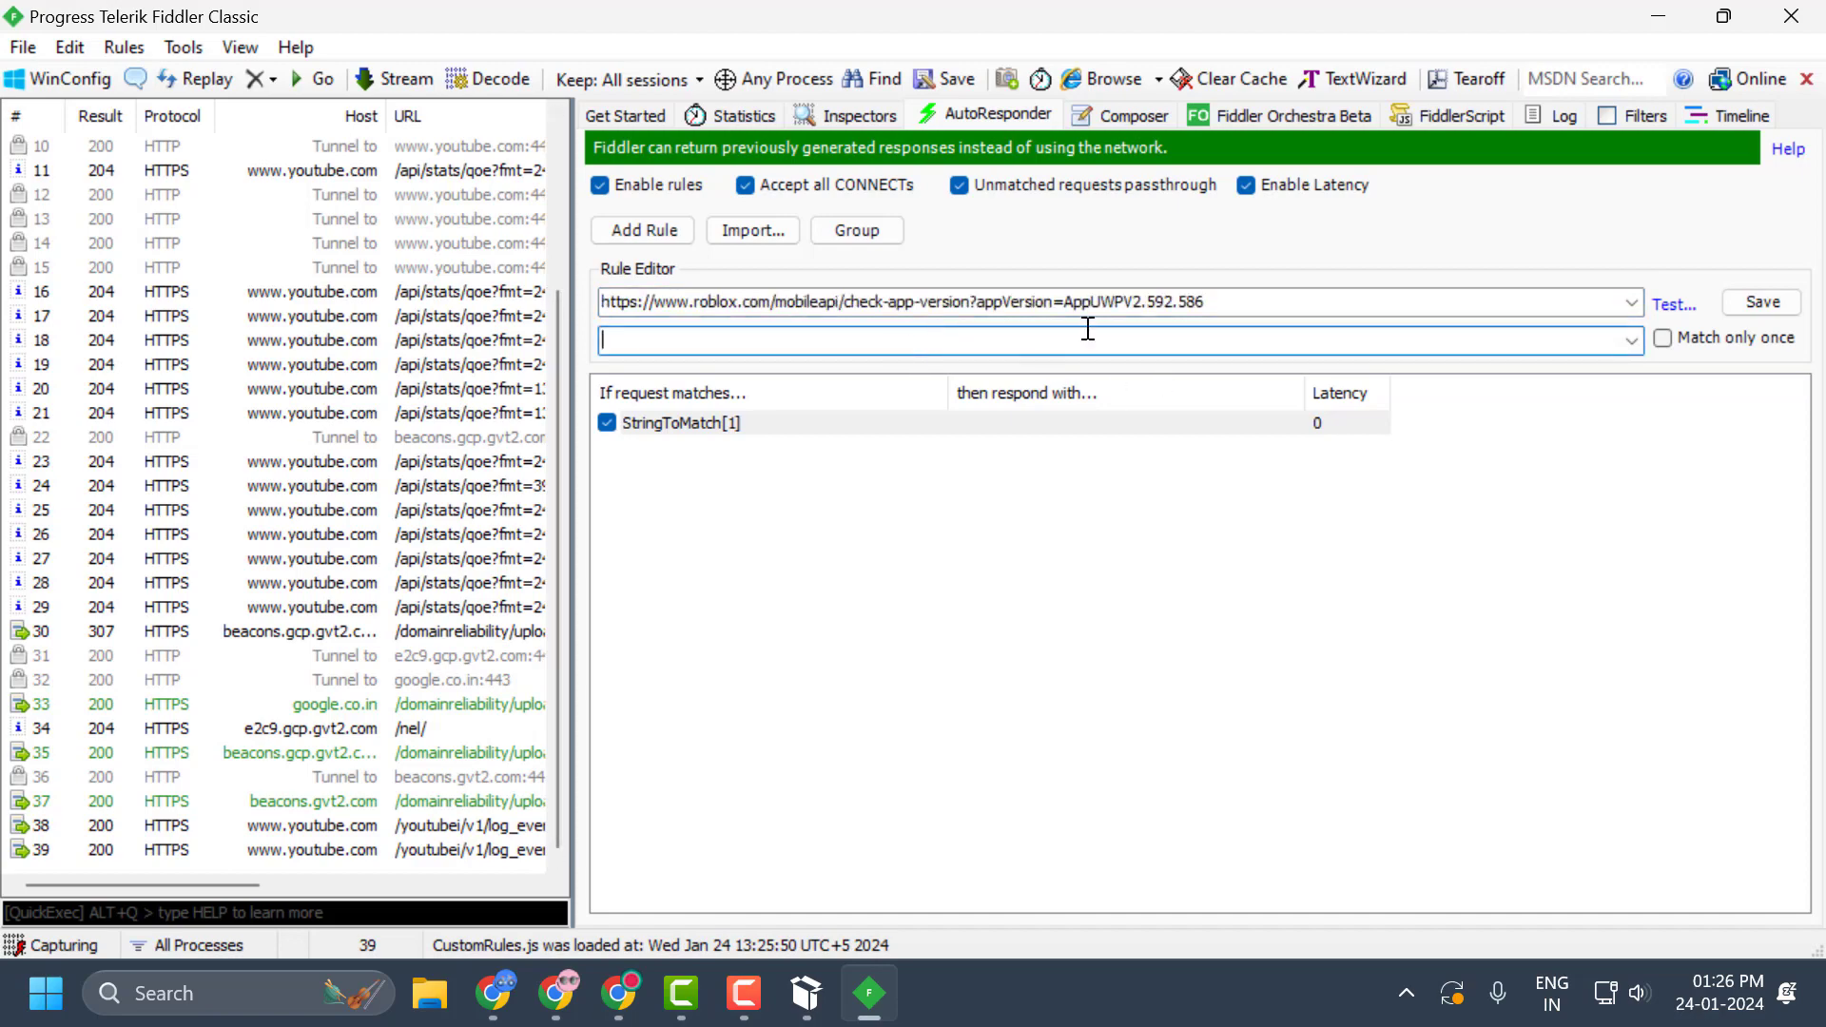
Minimize Fiddler, find Notepad through Windows search and open a blank document.
left_click(1723, 16)
left_click(868, 992)
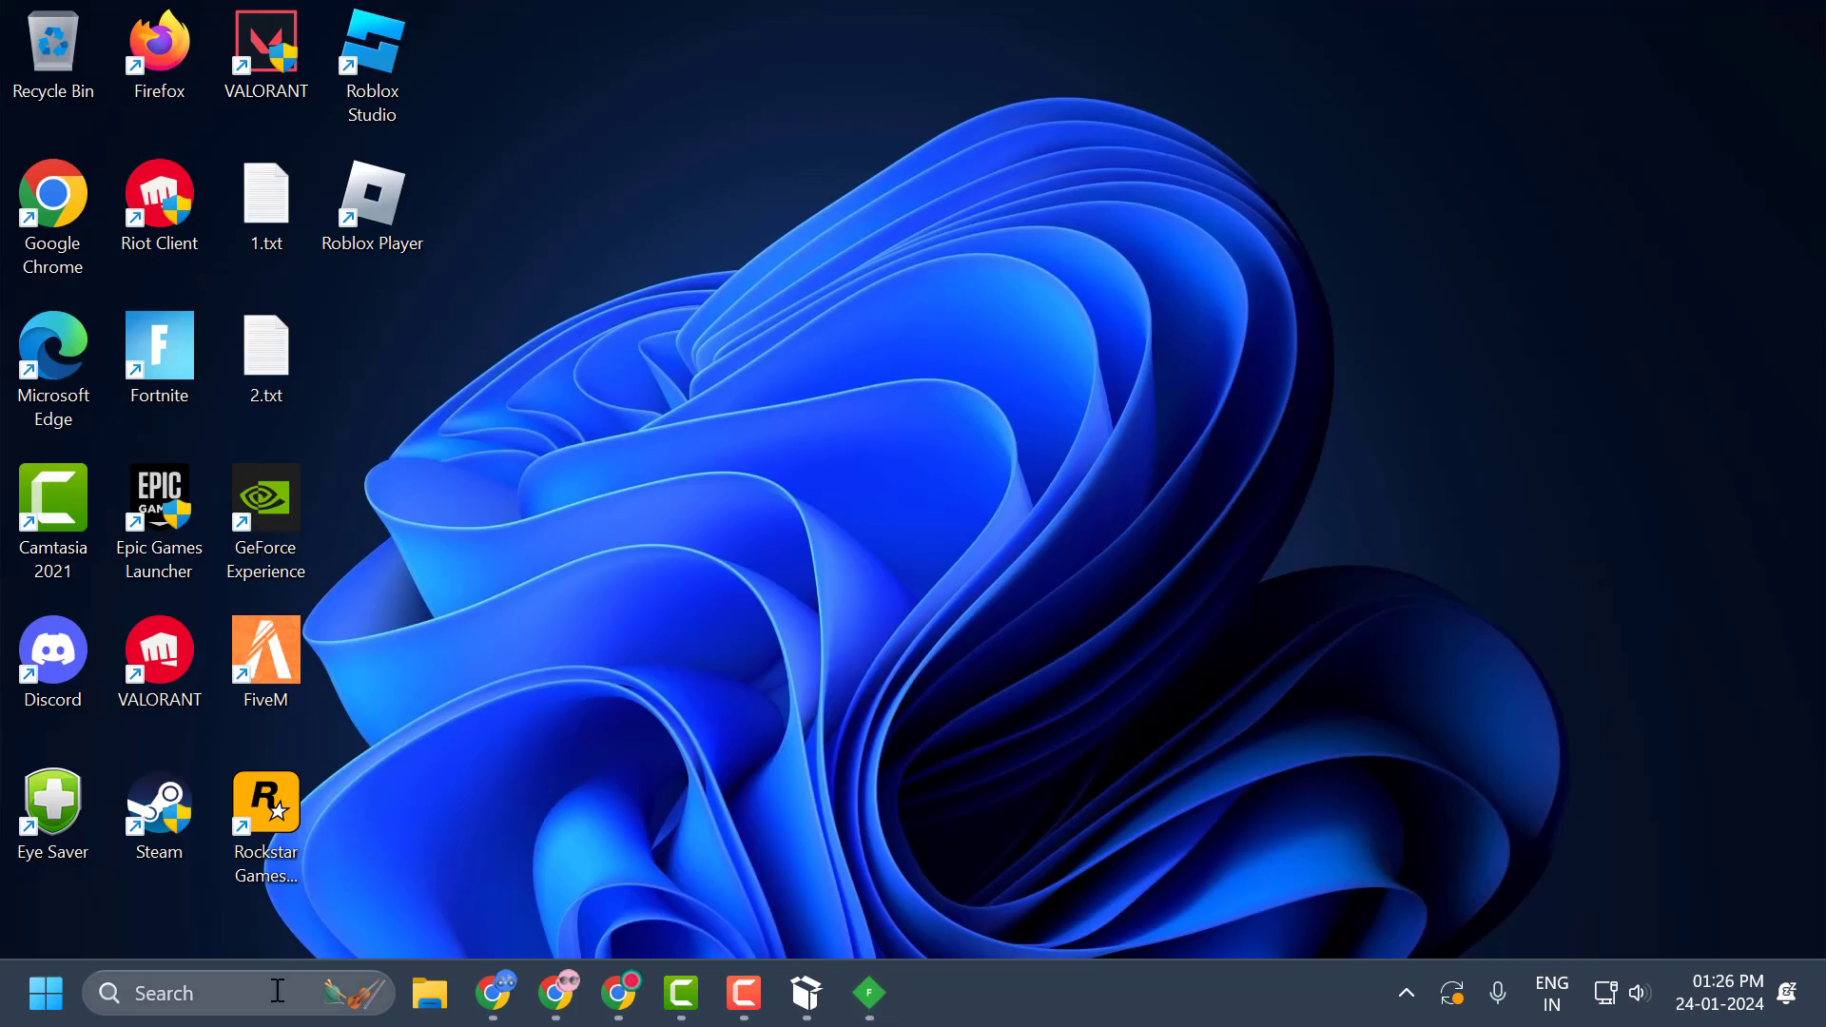
left_click(271, 993)
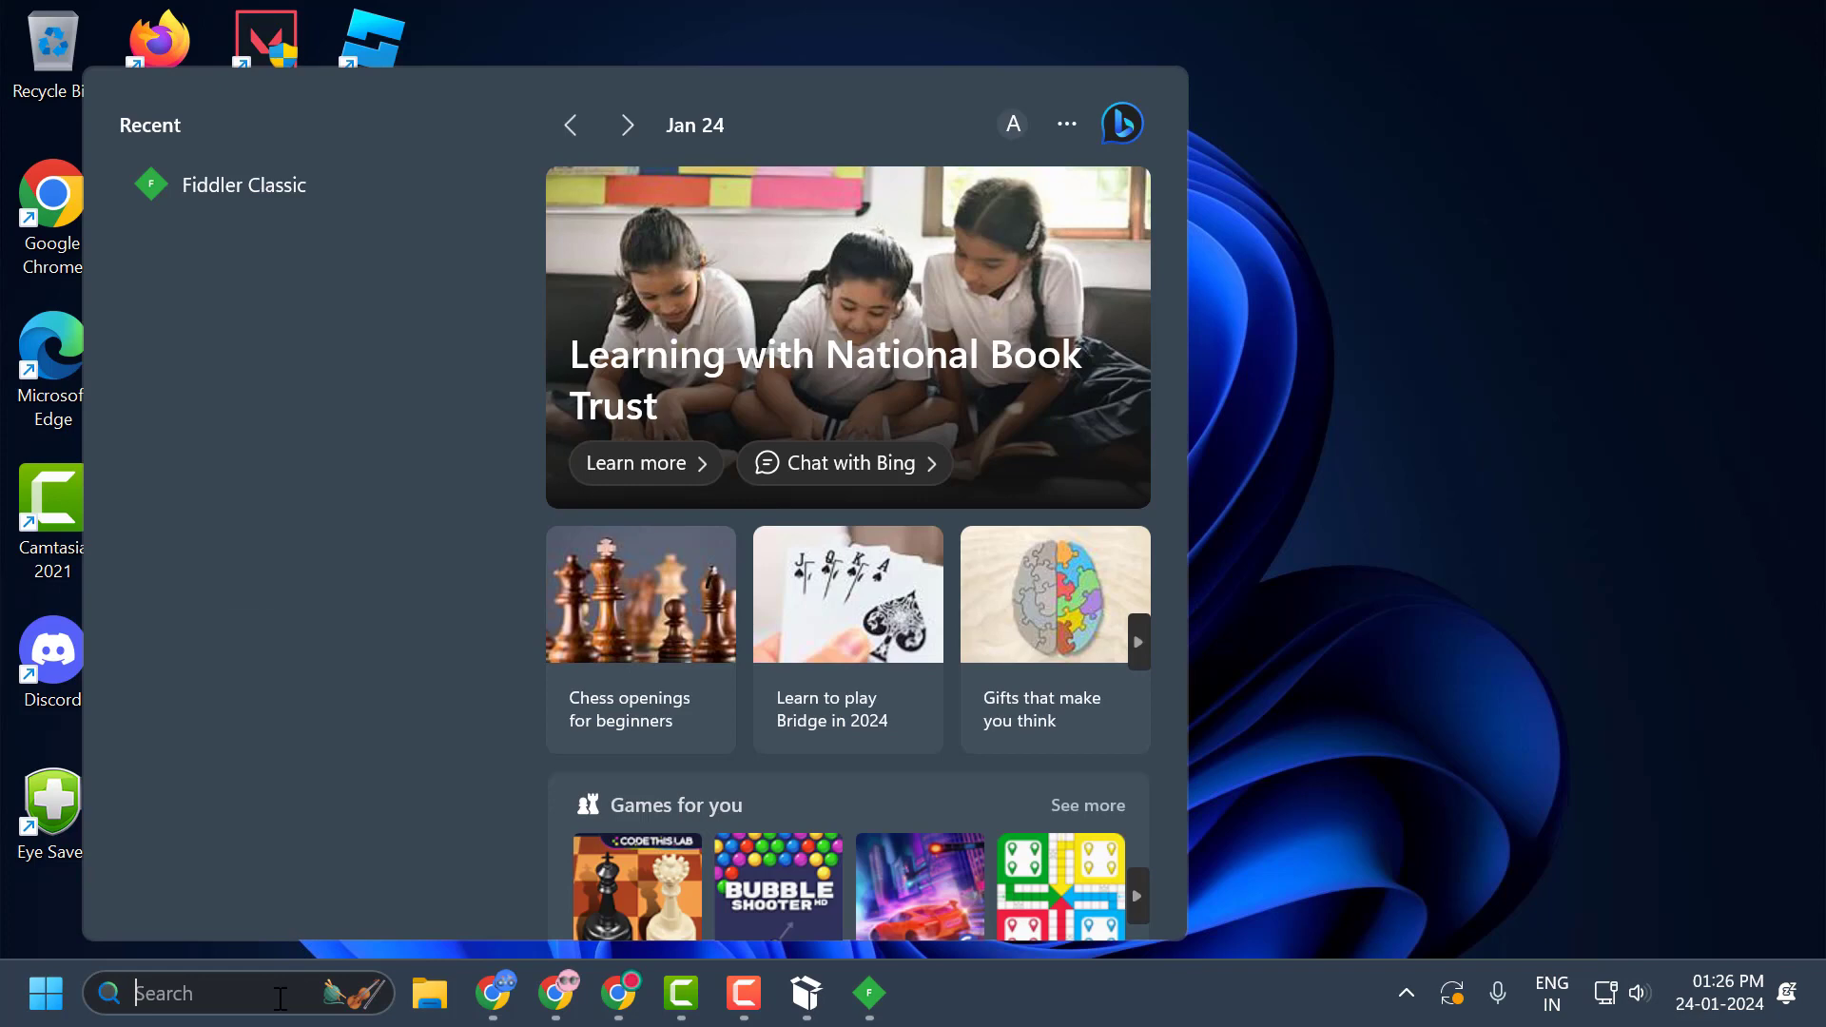
type("note")
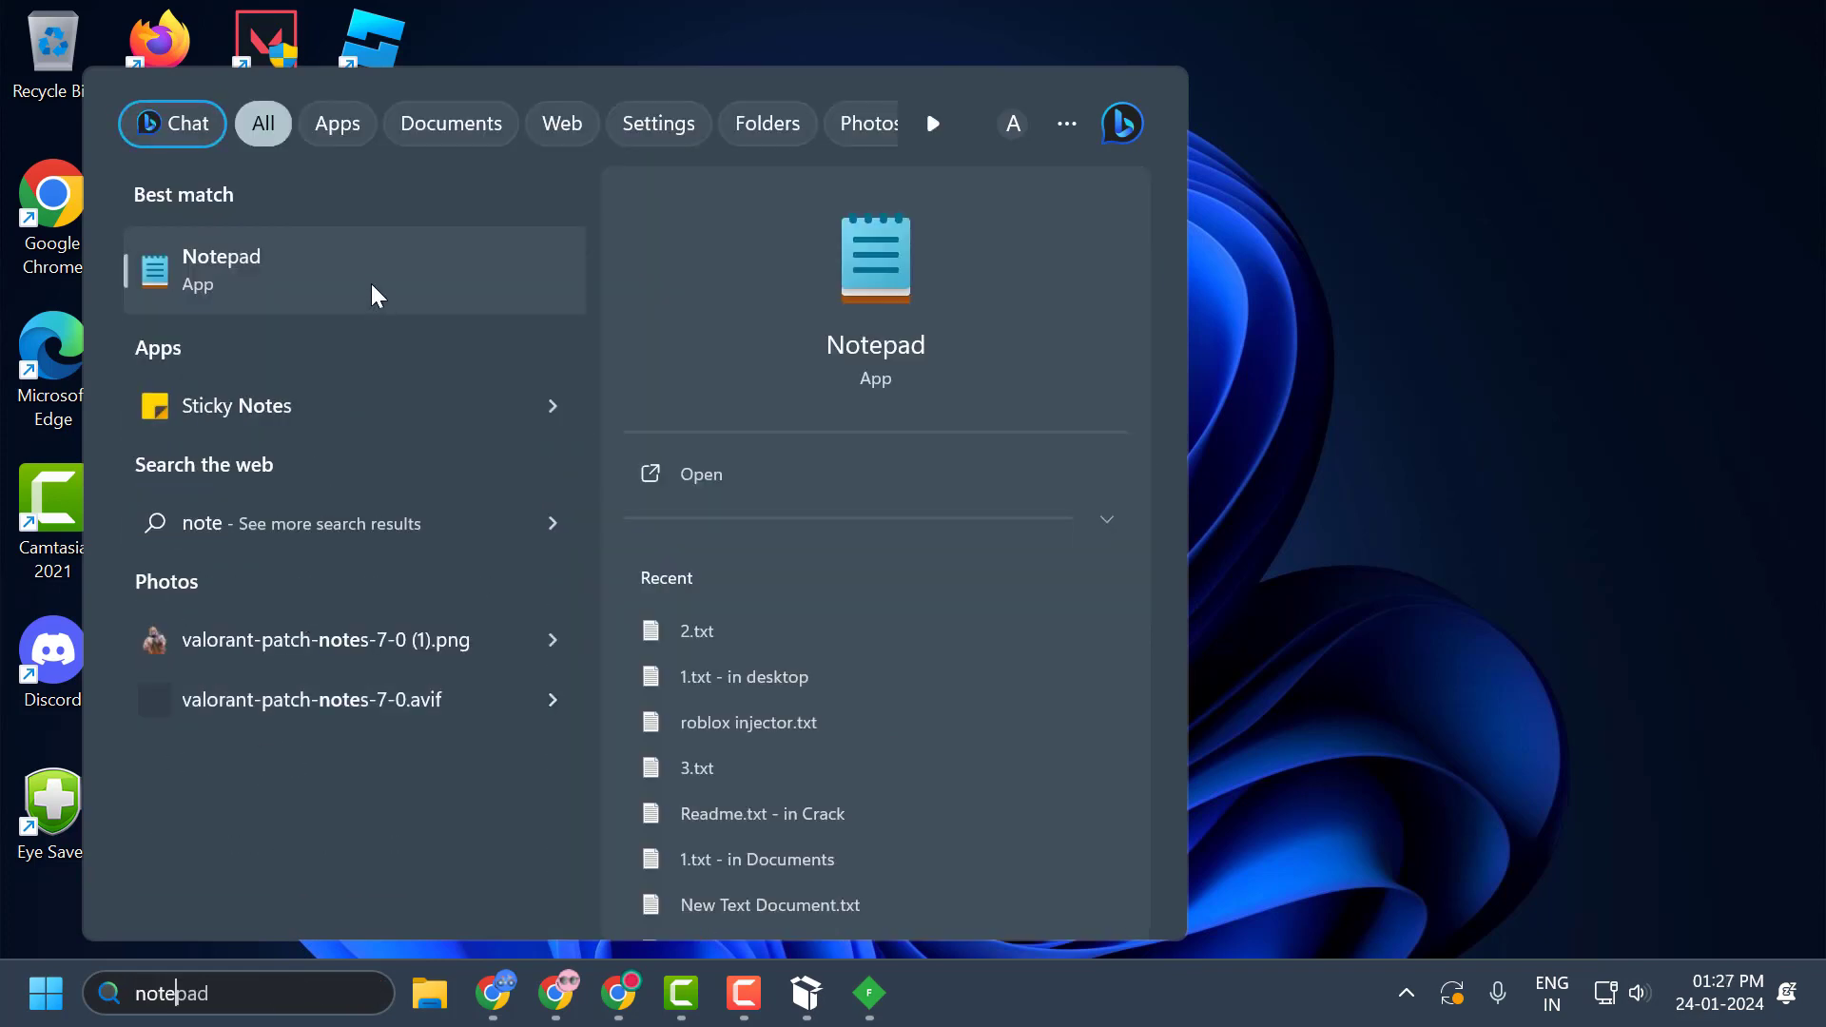
left_click(371, 283)
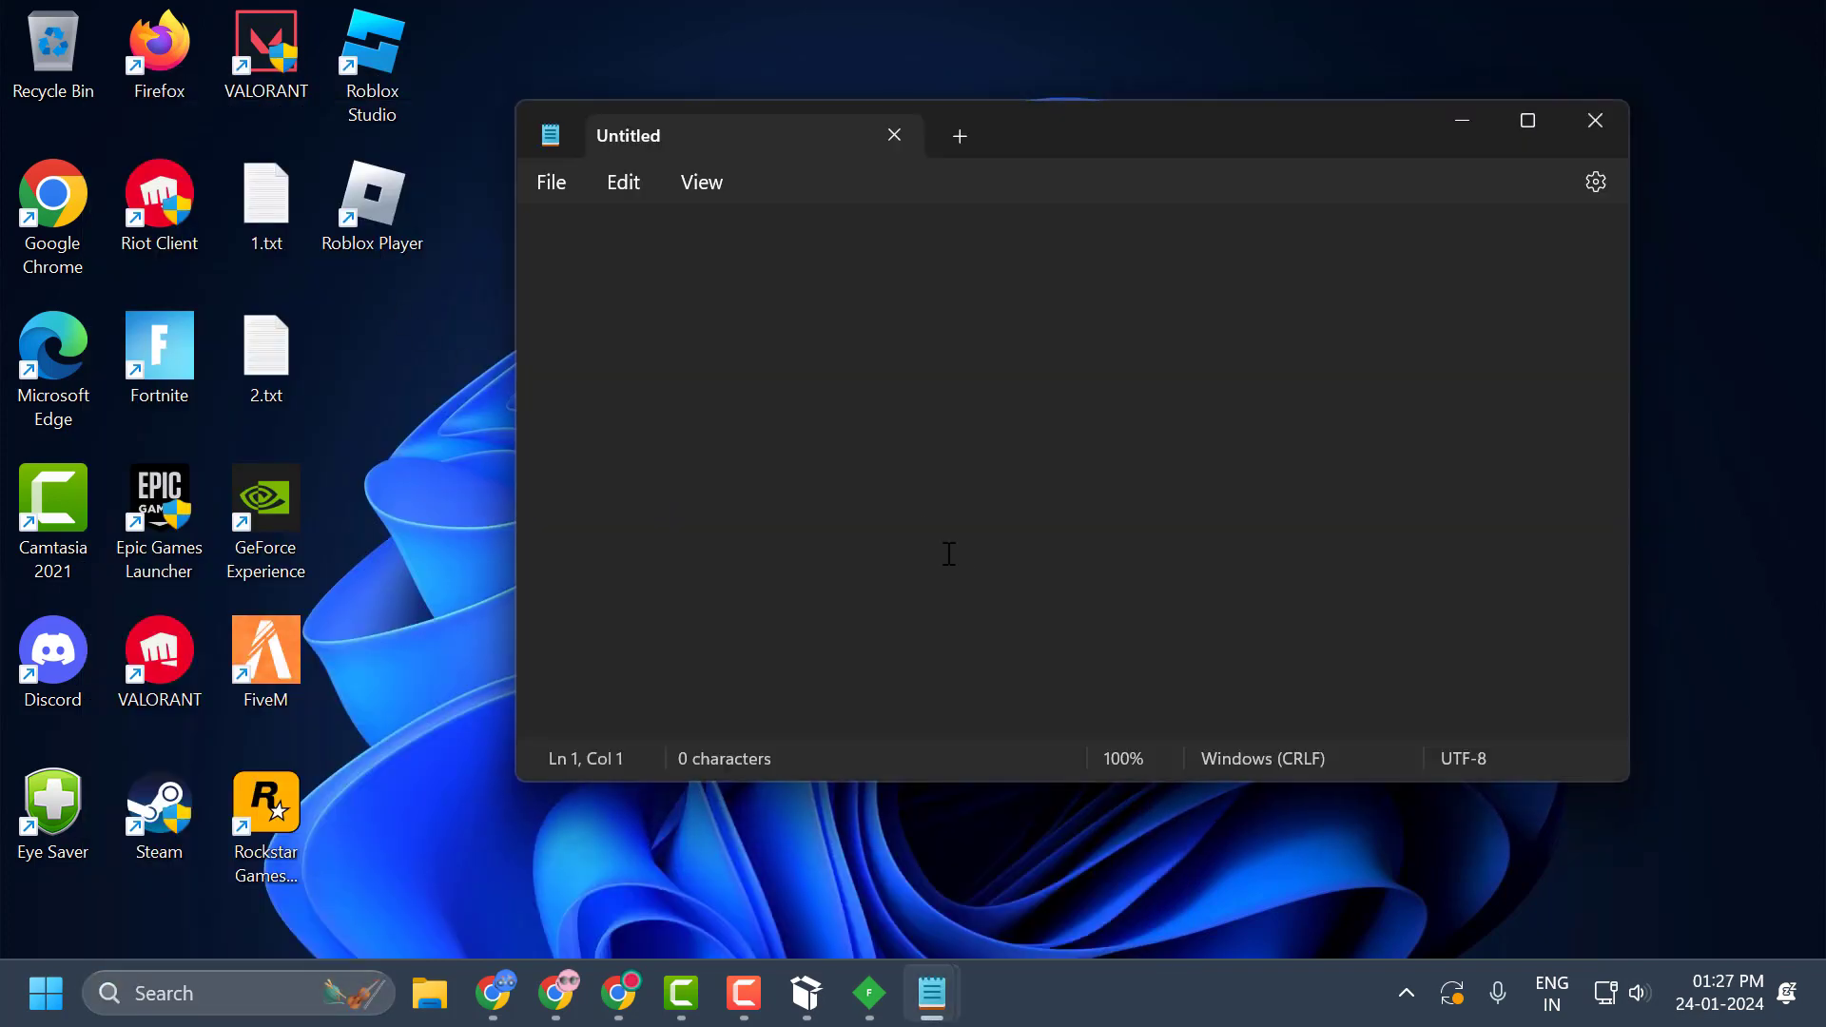
Copy the line {"data": {"UpgradeAction": "'None"}} from the open 2.txt into the untitled Notepad document, minimizing 2.txt.
mouse_move(956, 1014)
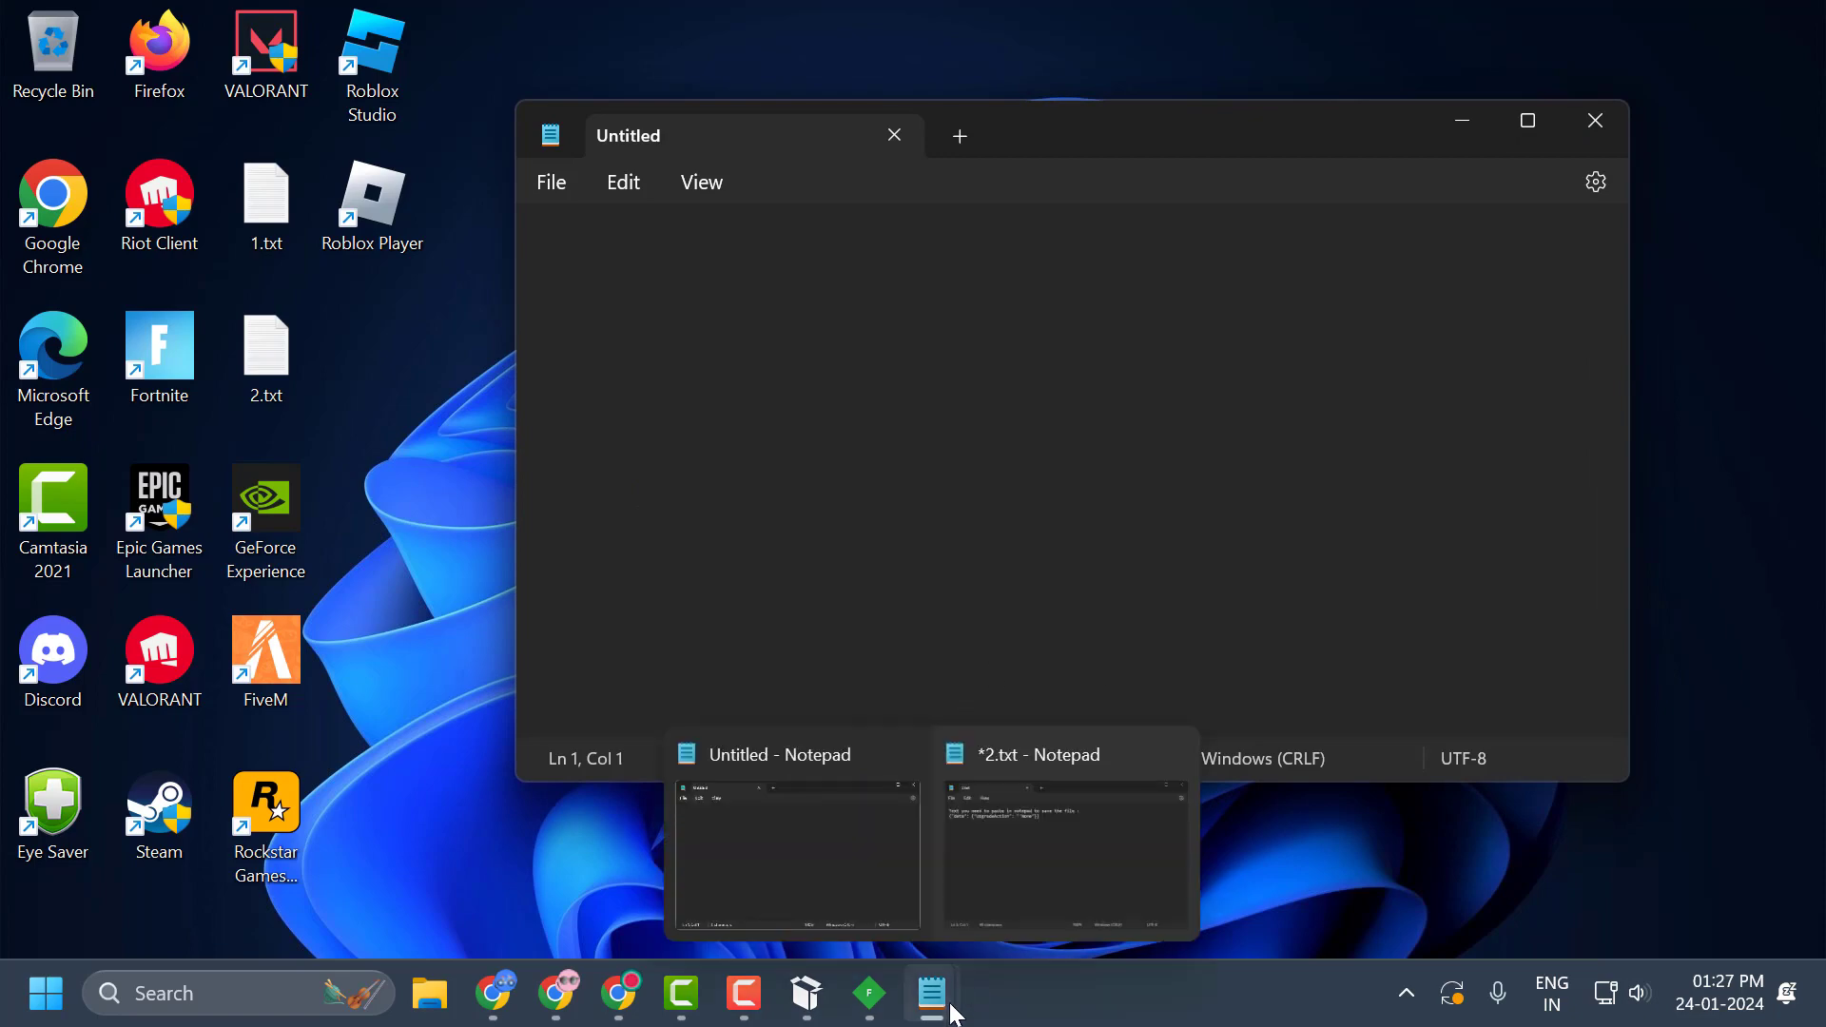
left_click(1007, 846)
left_click(1109, 400)
left_click_drag(1108, 401, 765, 410)
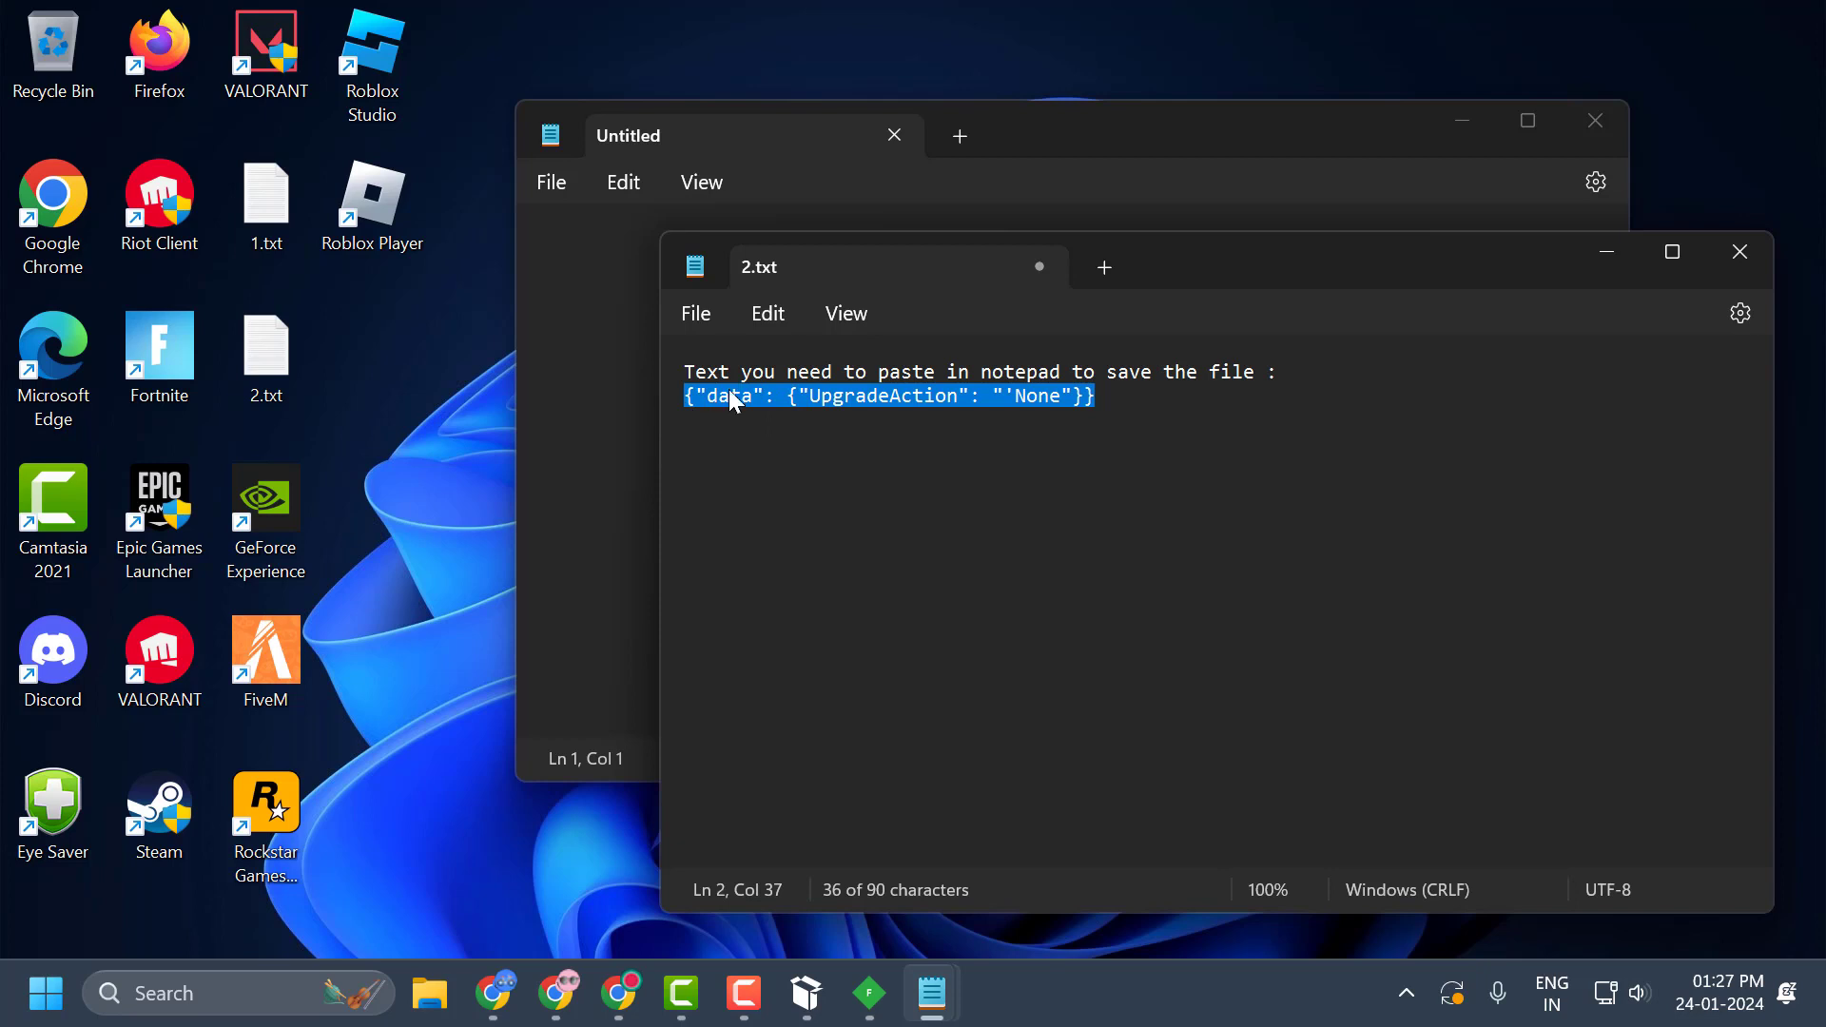
key("ctrl+c")
left_click(1607, 252)
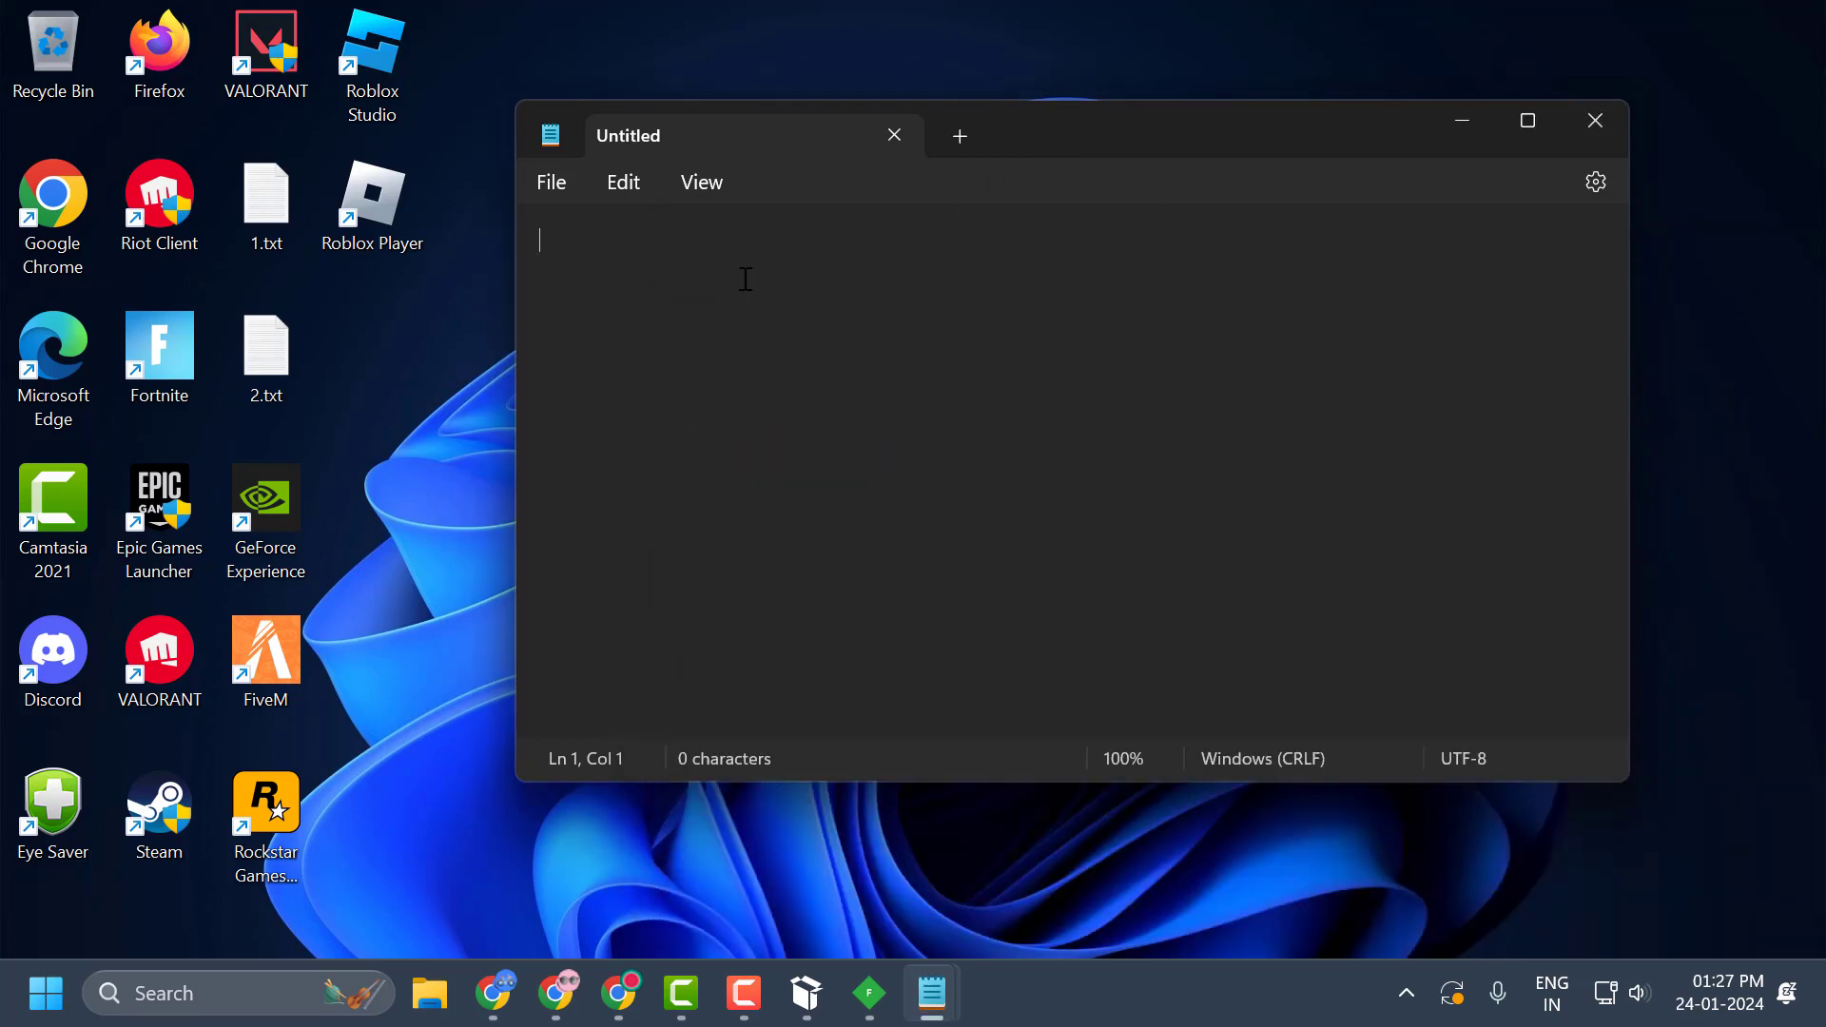
key("ctrl+v")
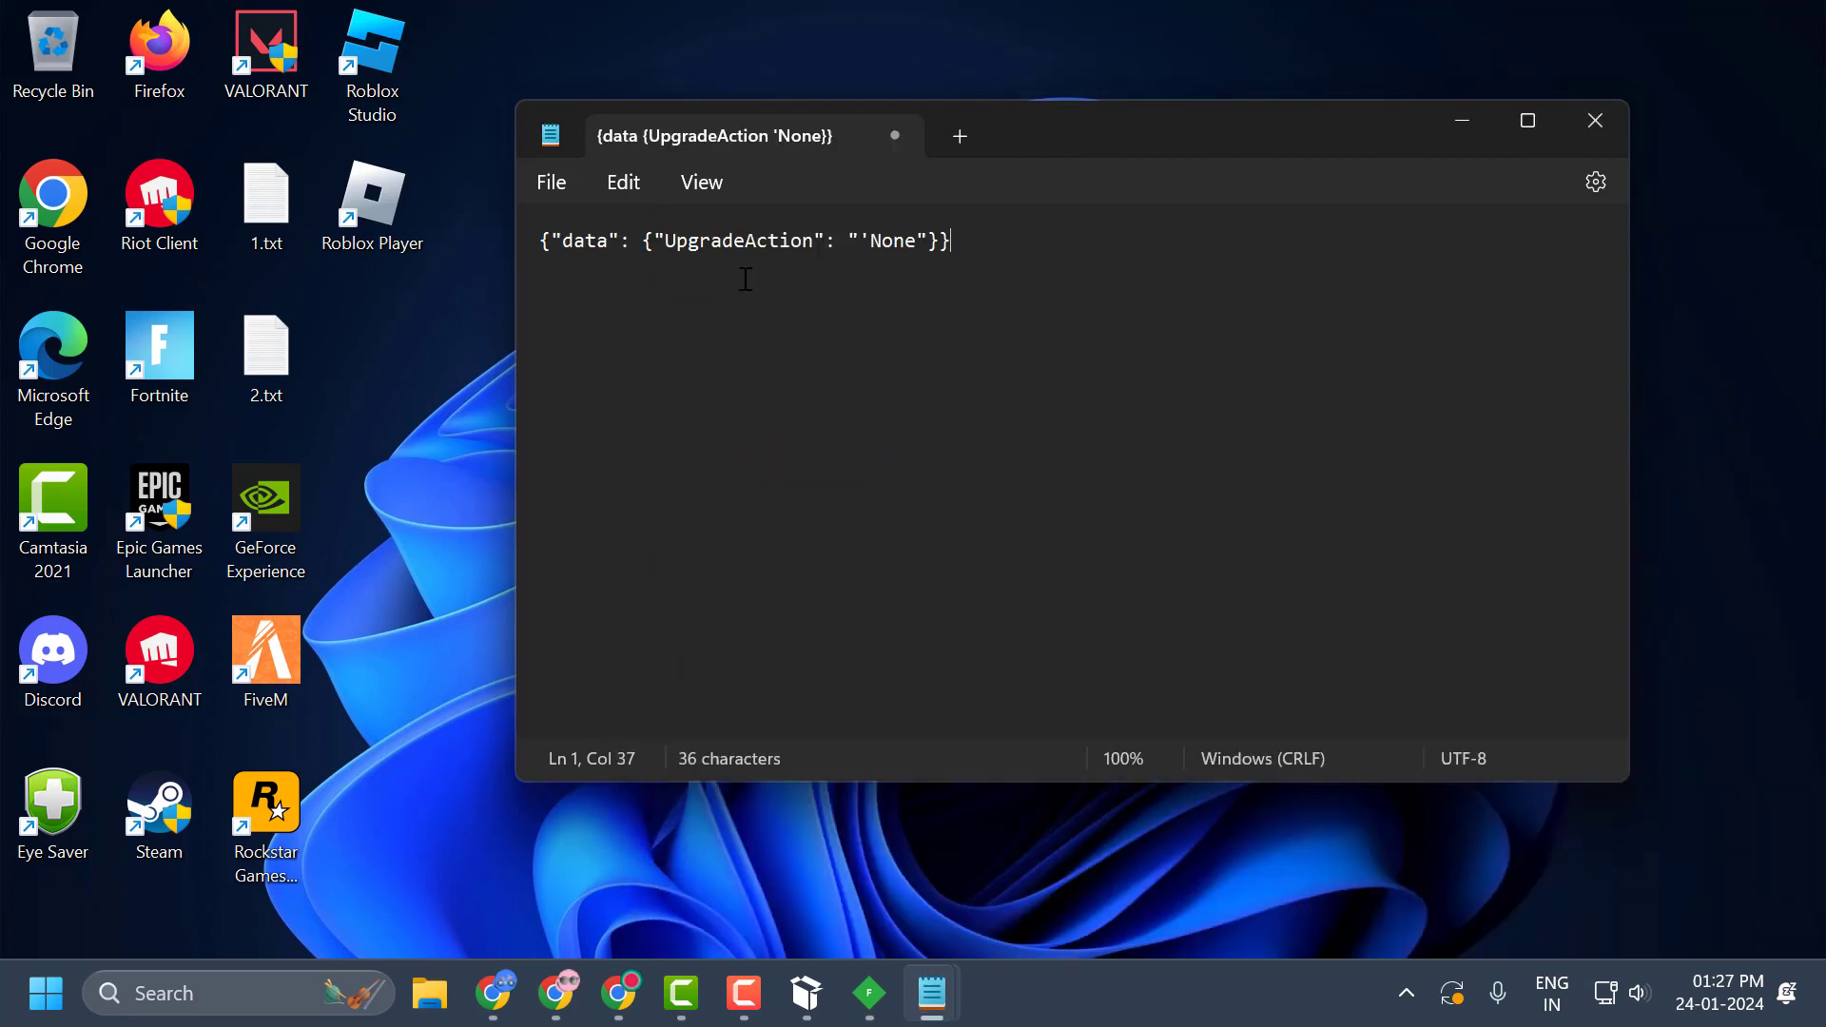
Save the Notepad document to the Desktop as a text file named roblox script and close its window.
left_click(559, 195)
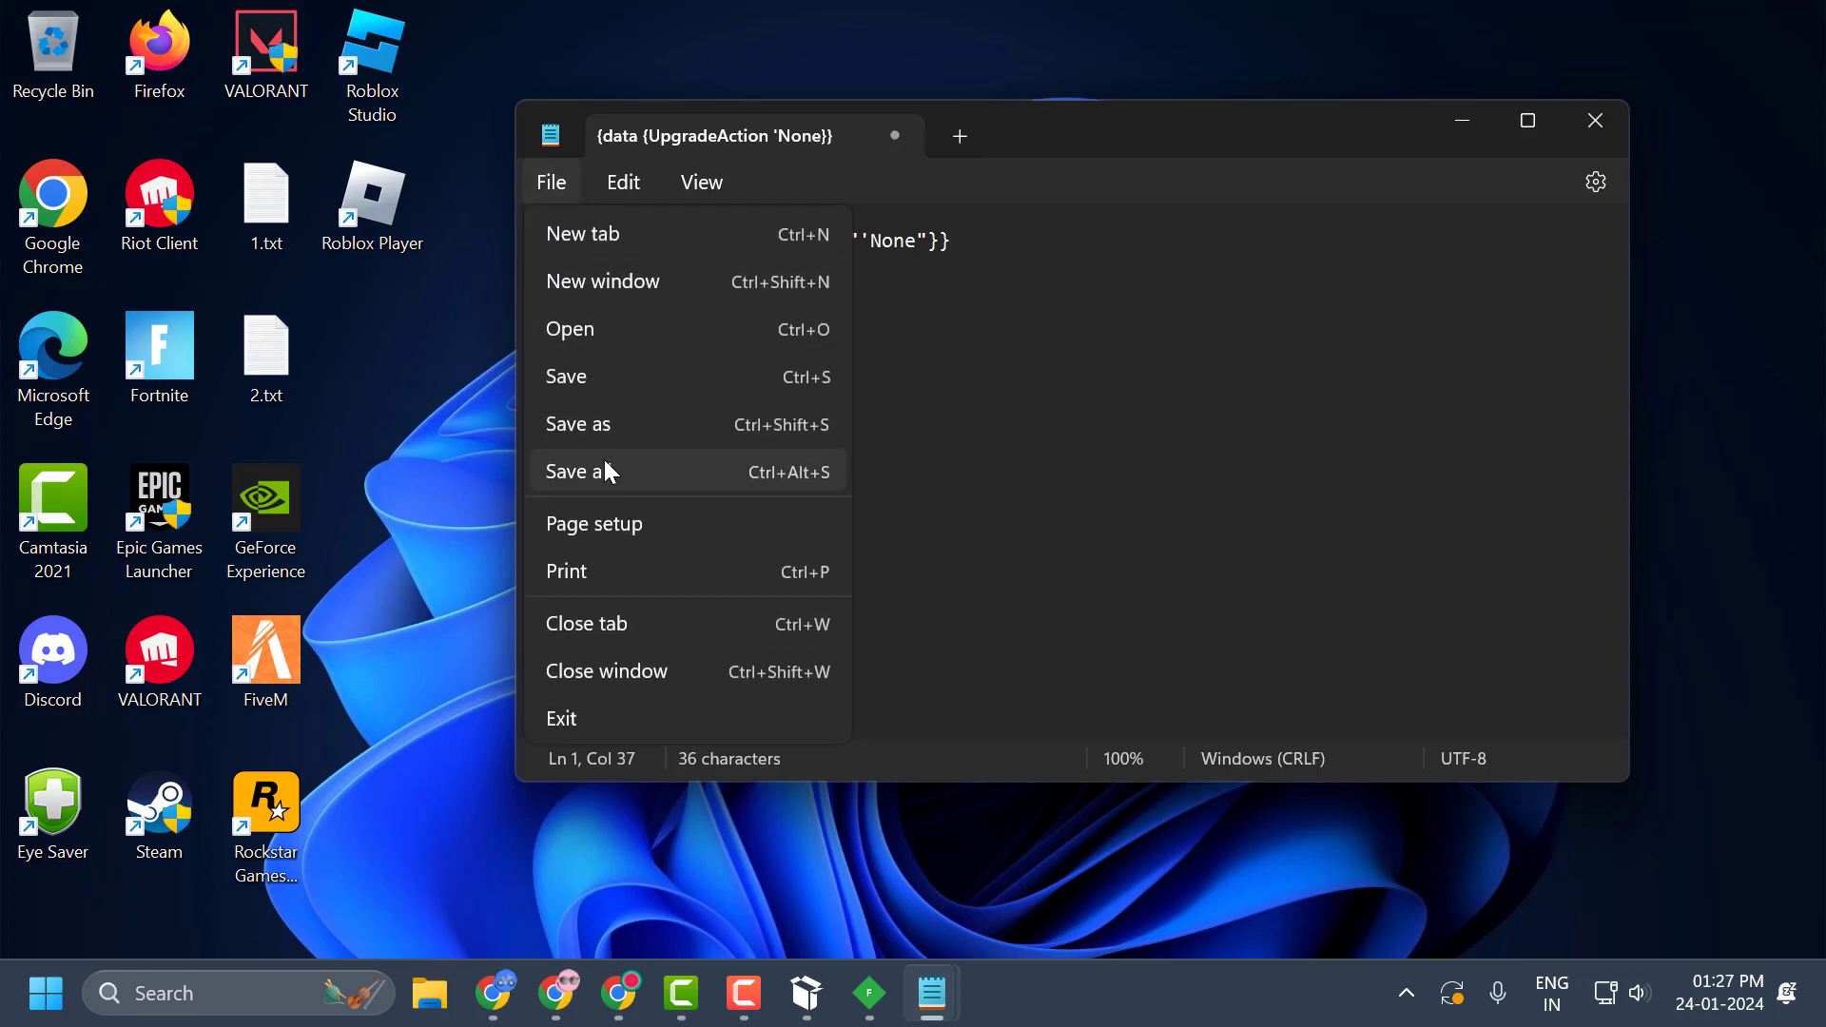
left_click(595, 392)
scroll(652, 478, "down", 5)
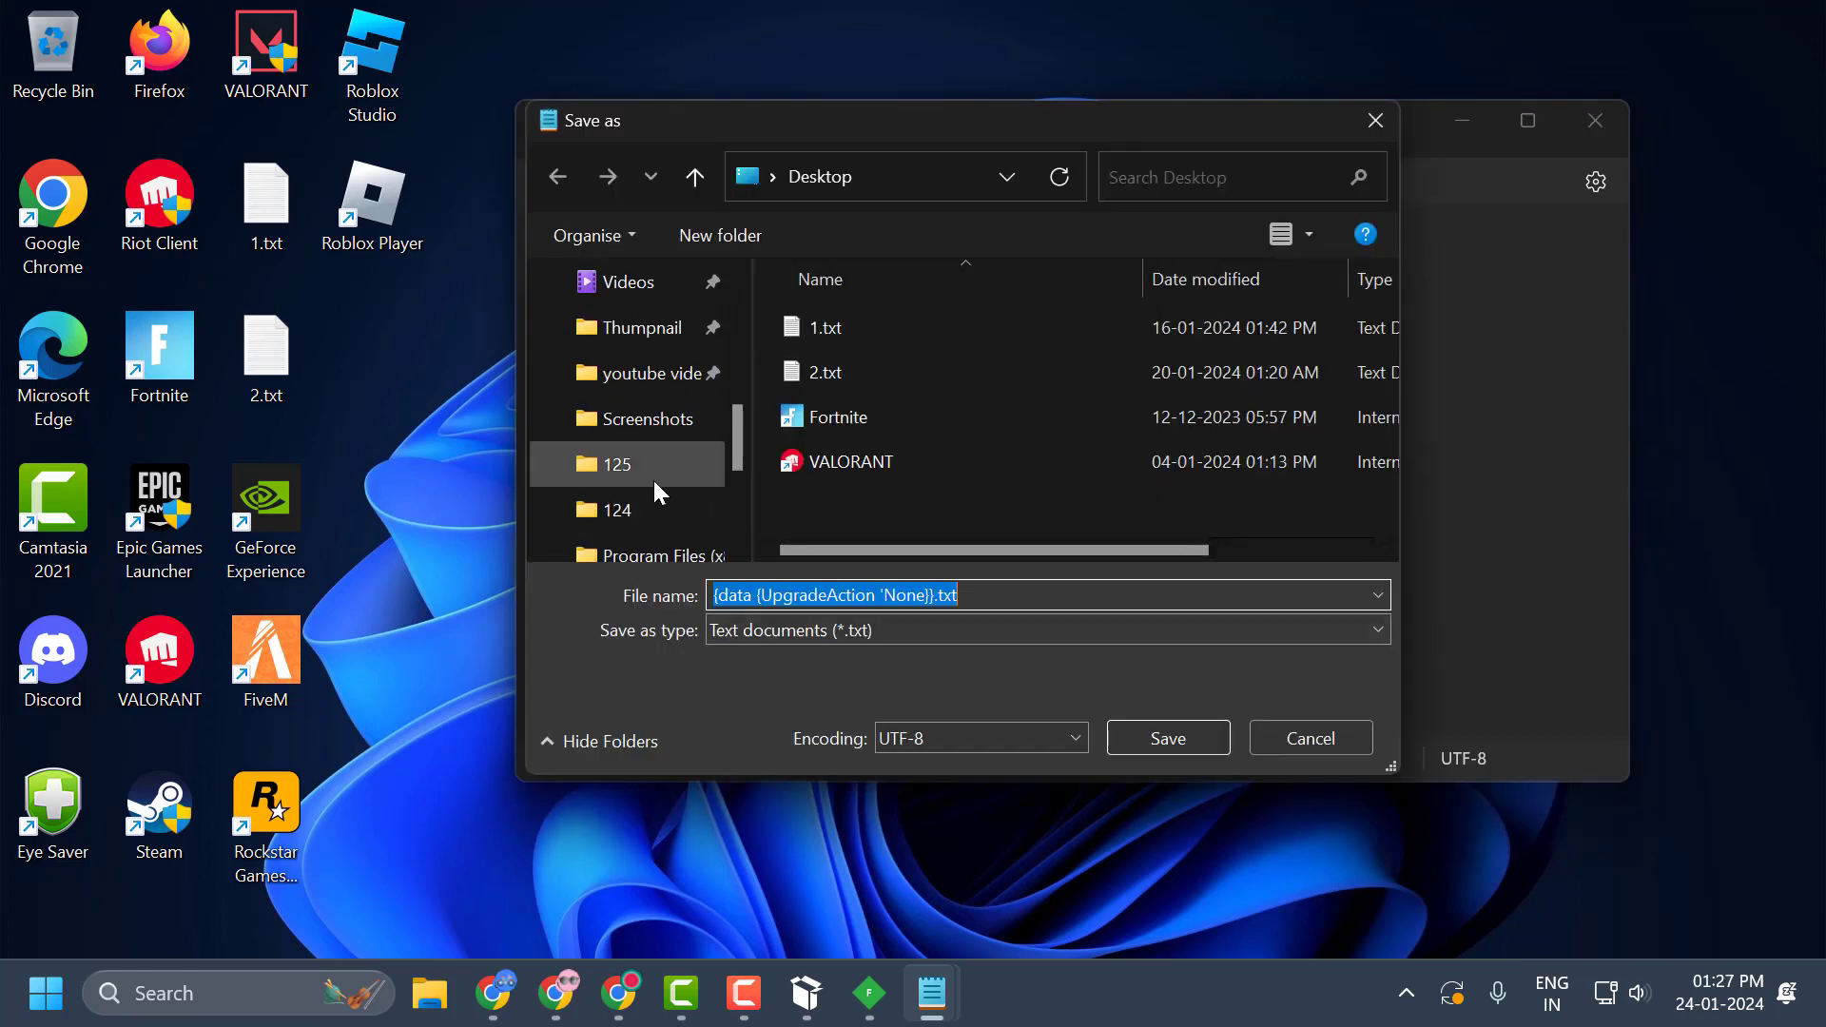
scroll(642, 463, "up", 5)
left_click(635, 475)
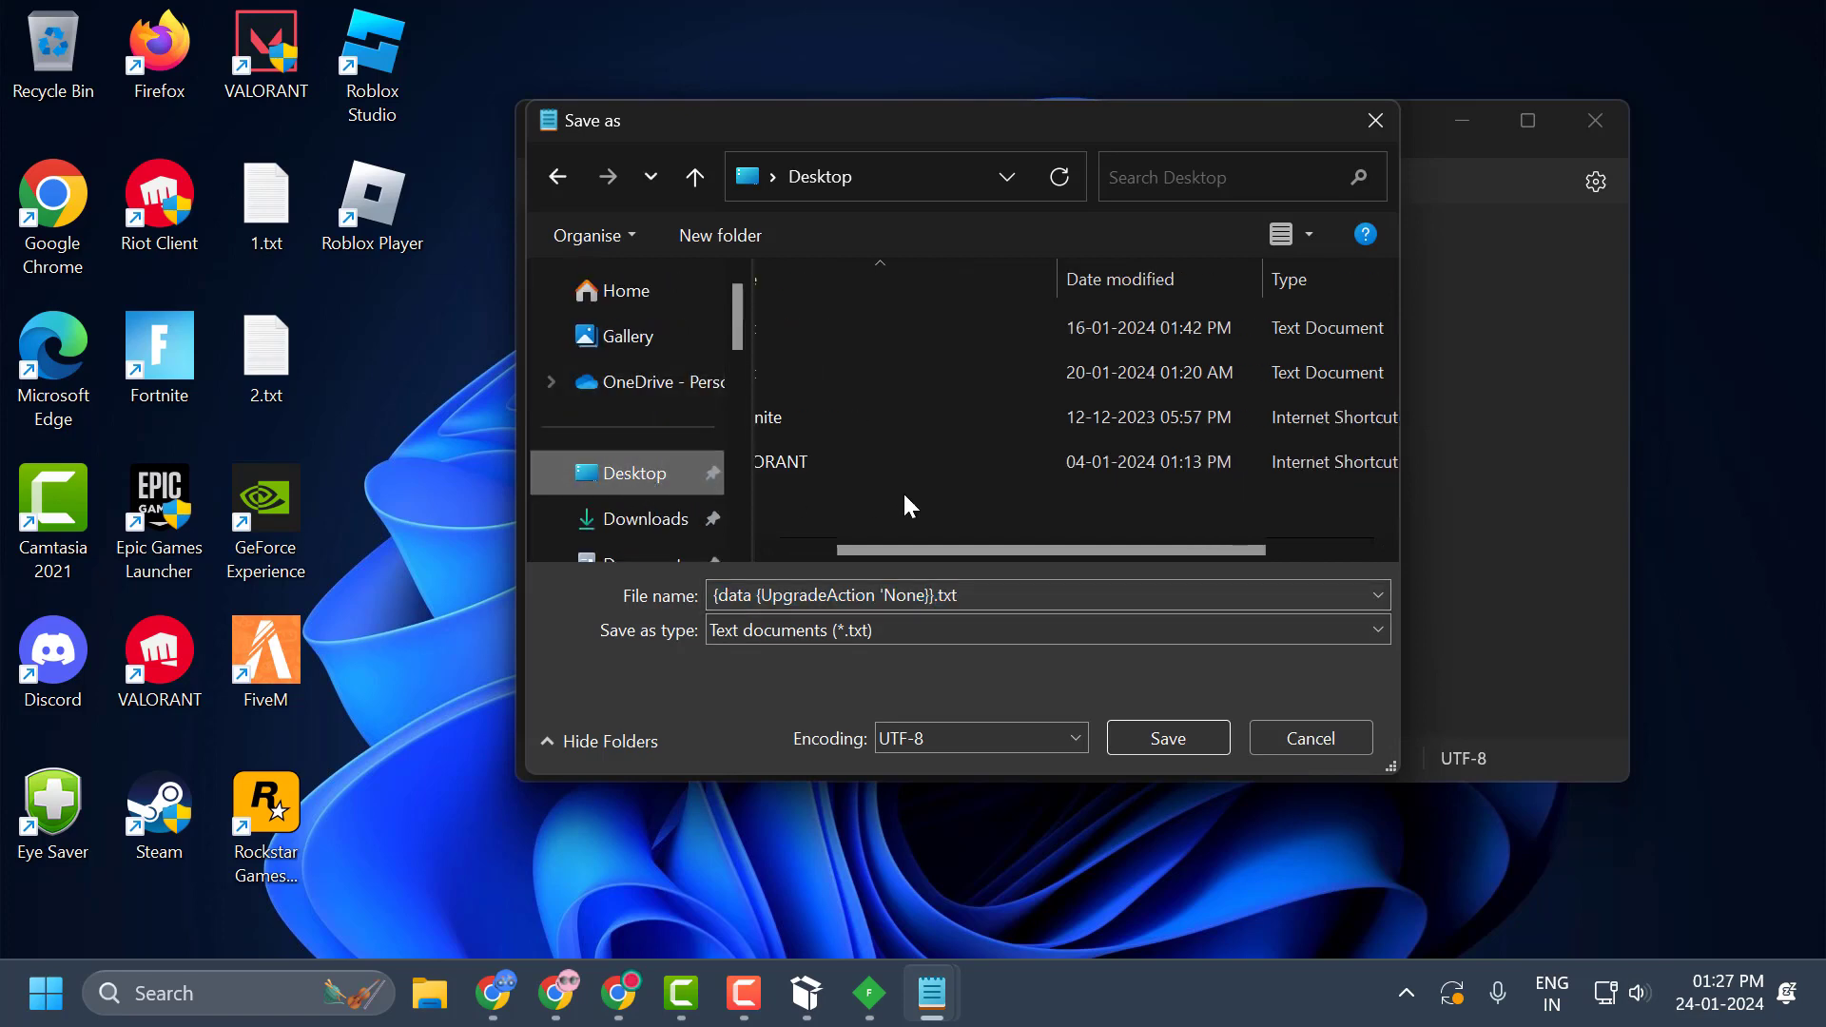
left_click(1003, 601)
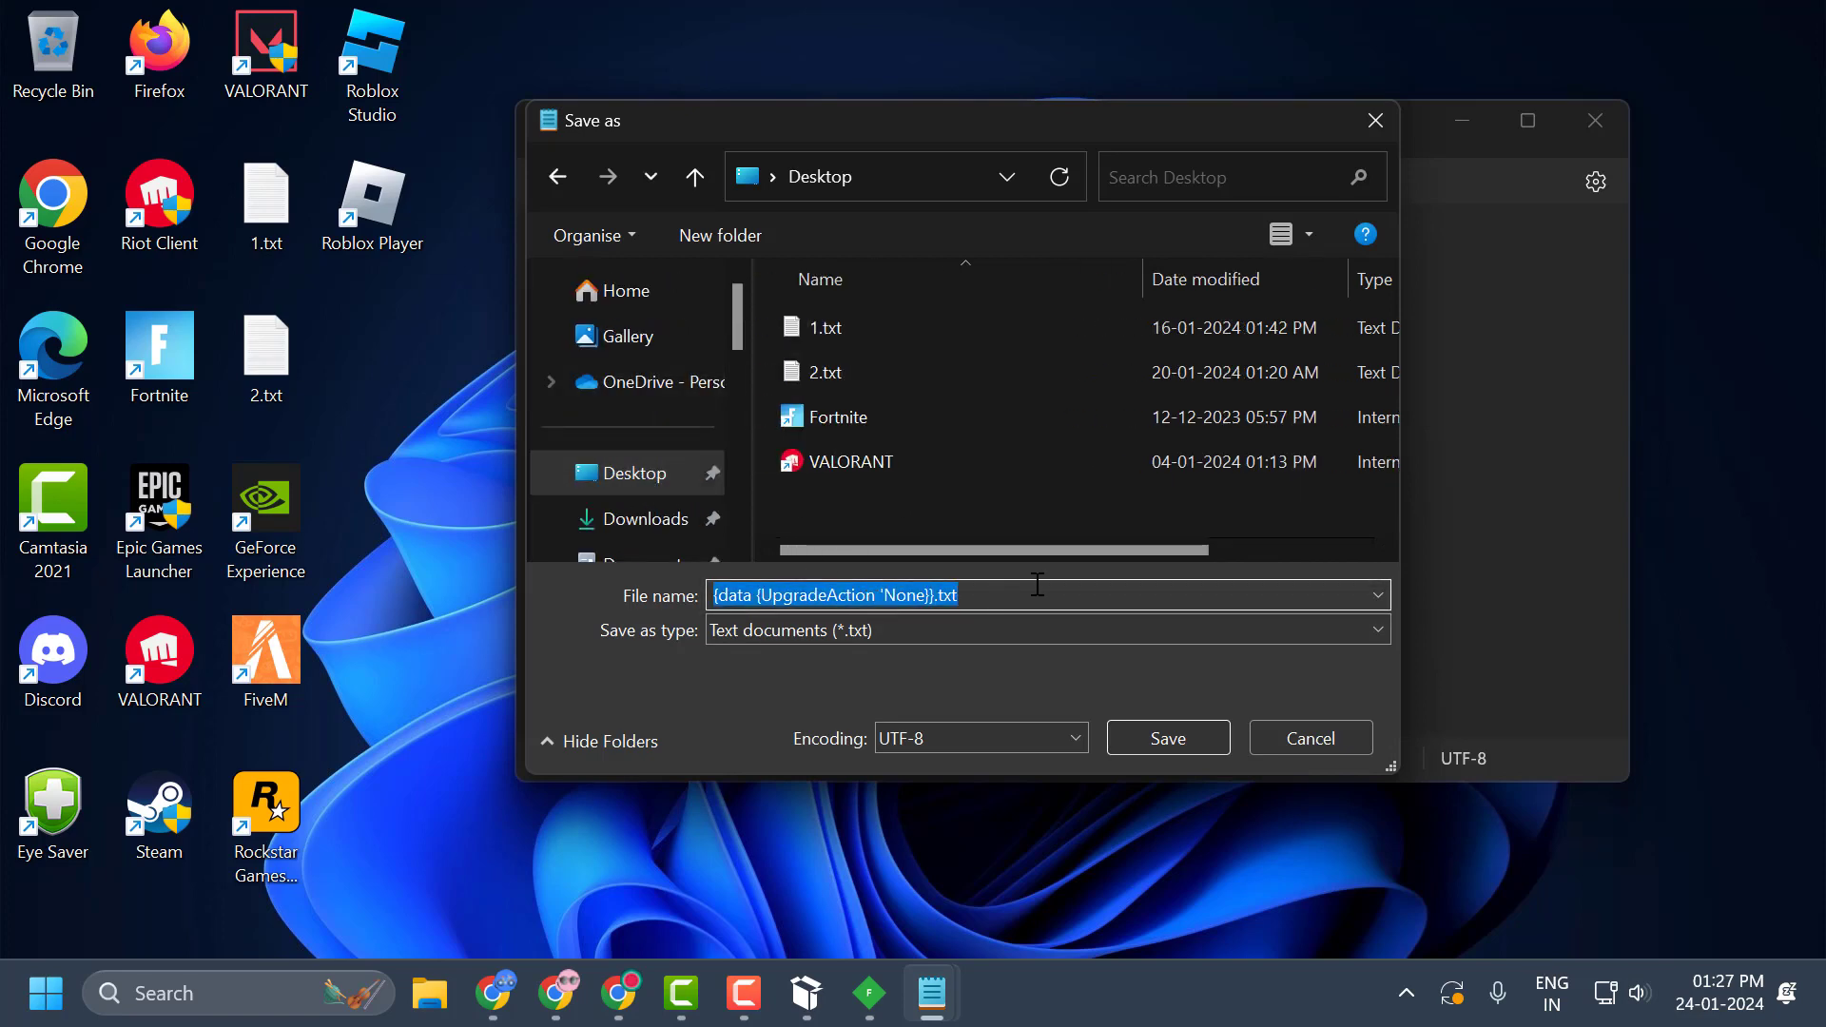
type("roblox")
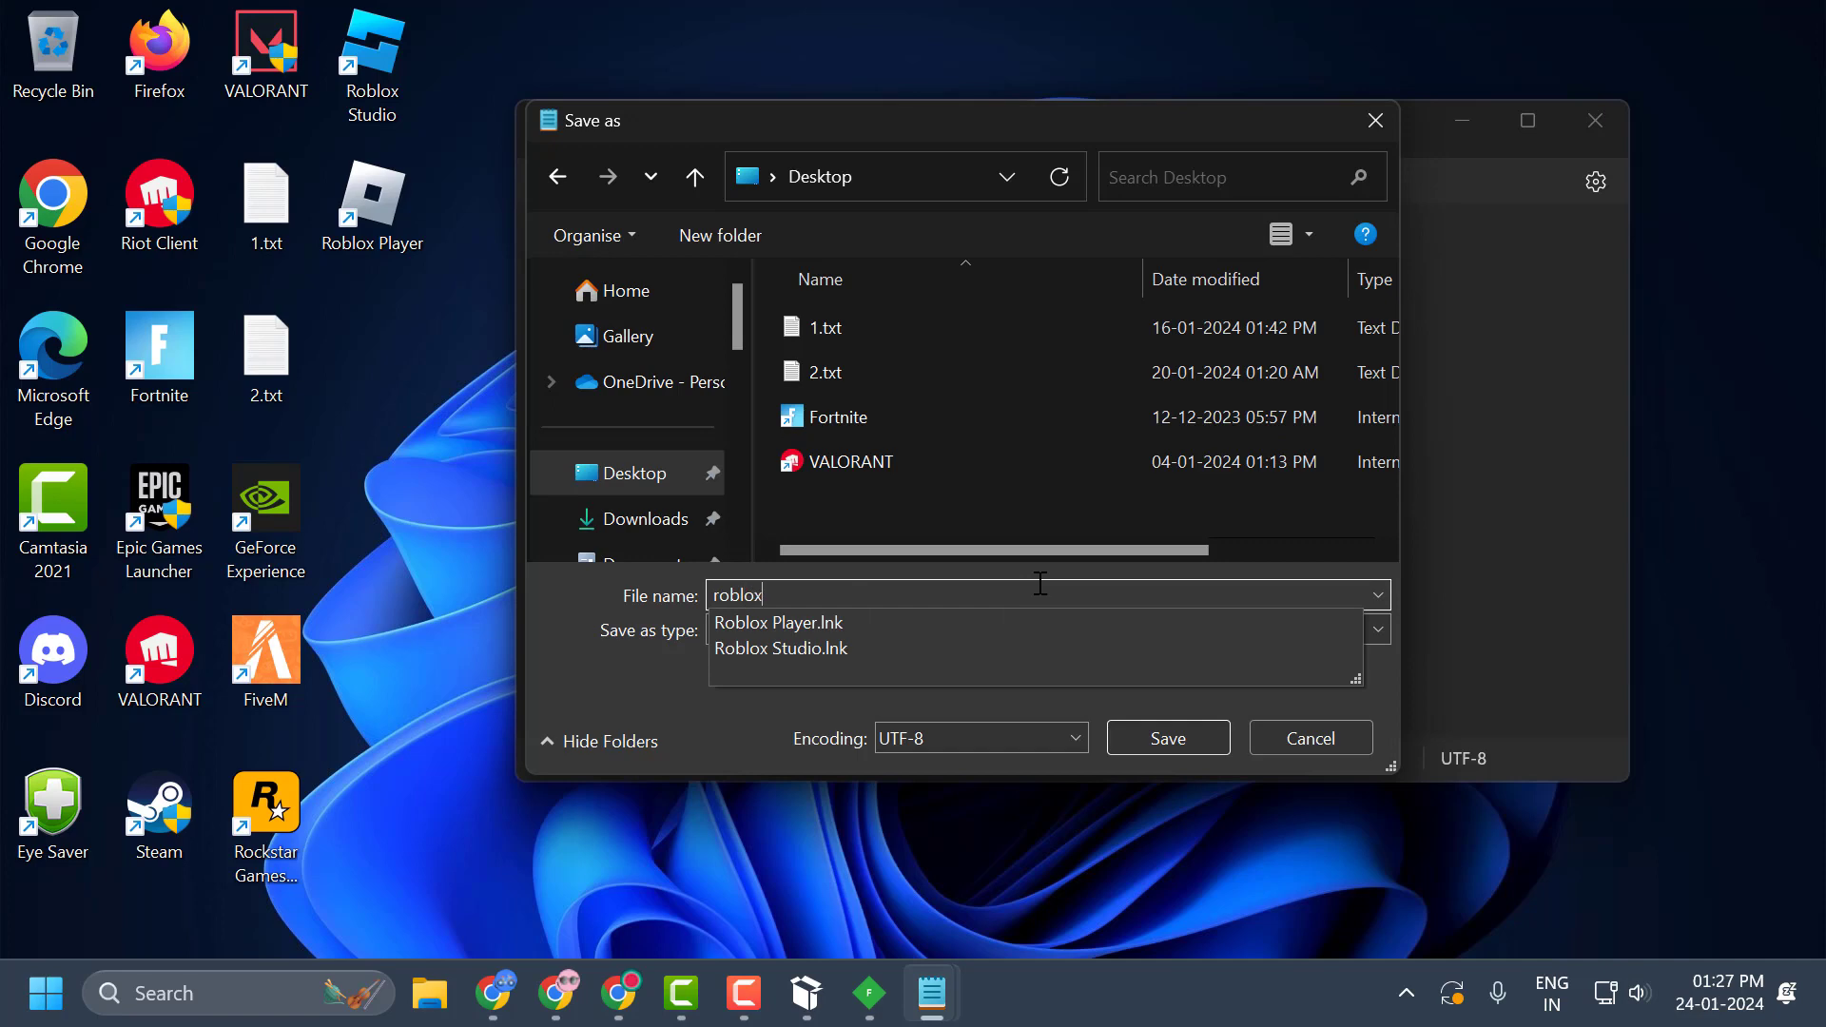
type(" script")
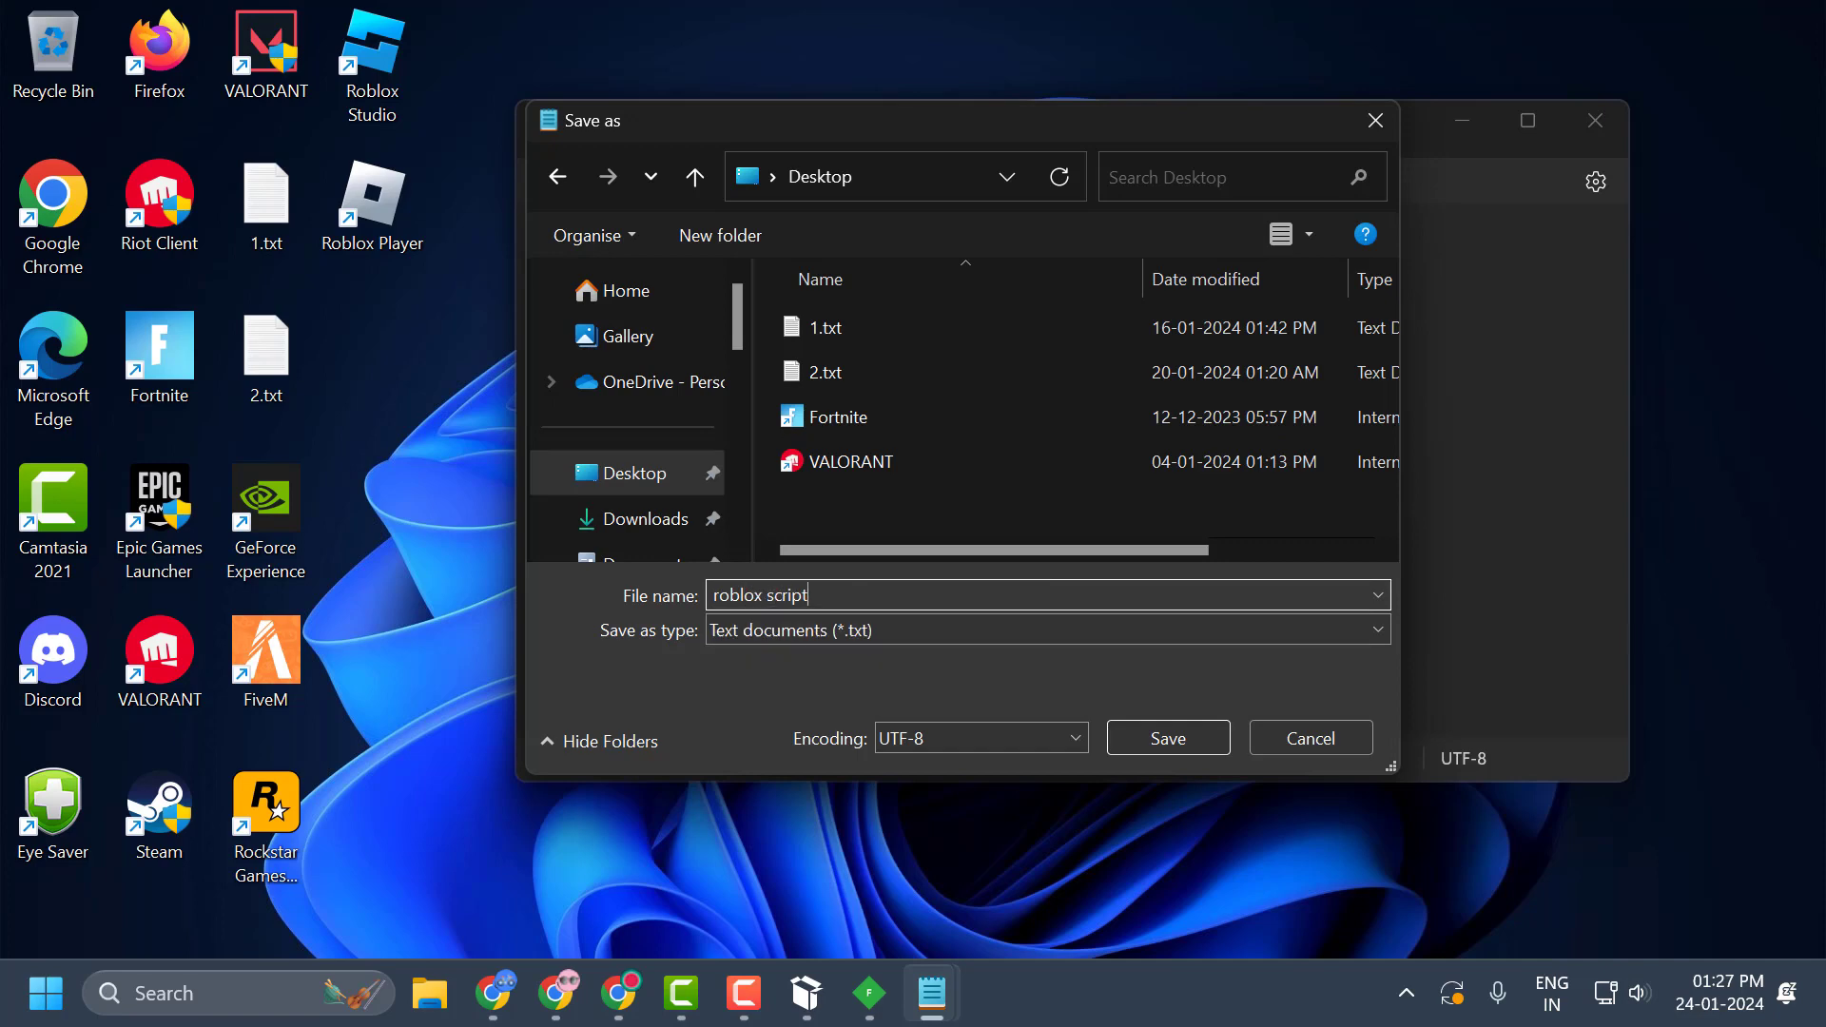
left_click(1193, 743)
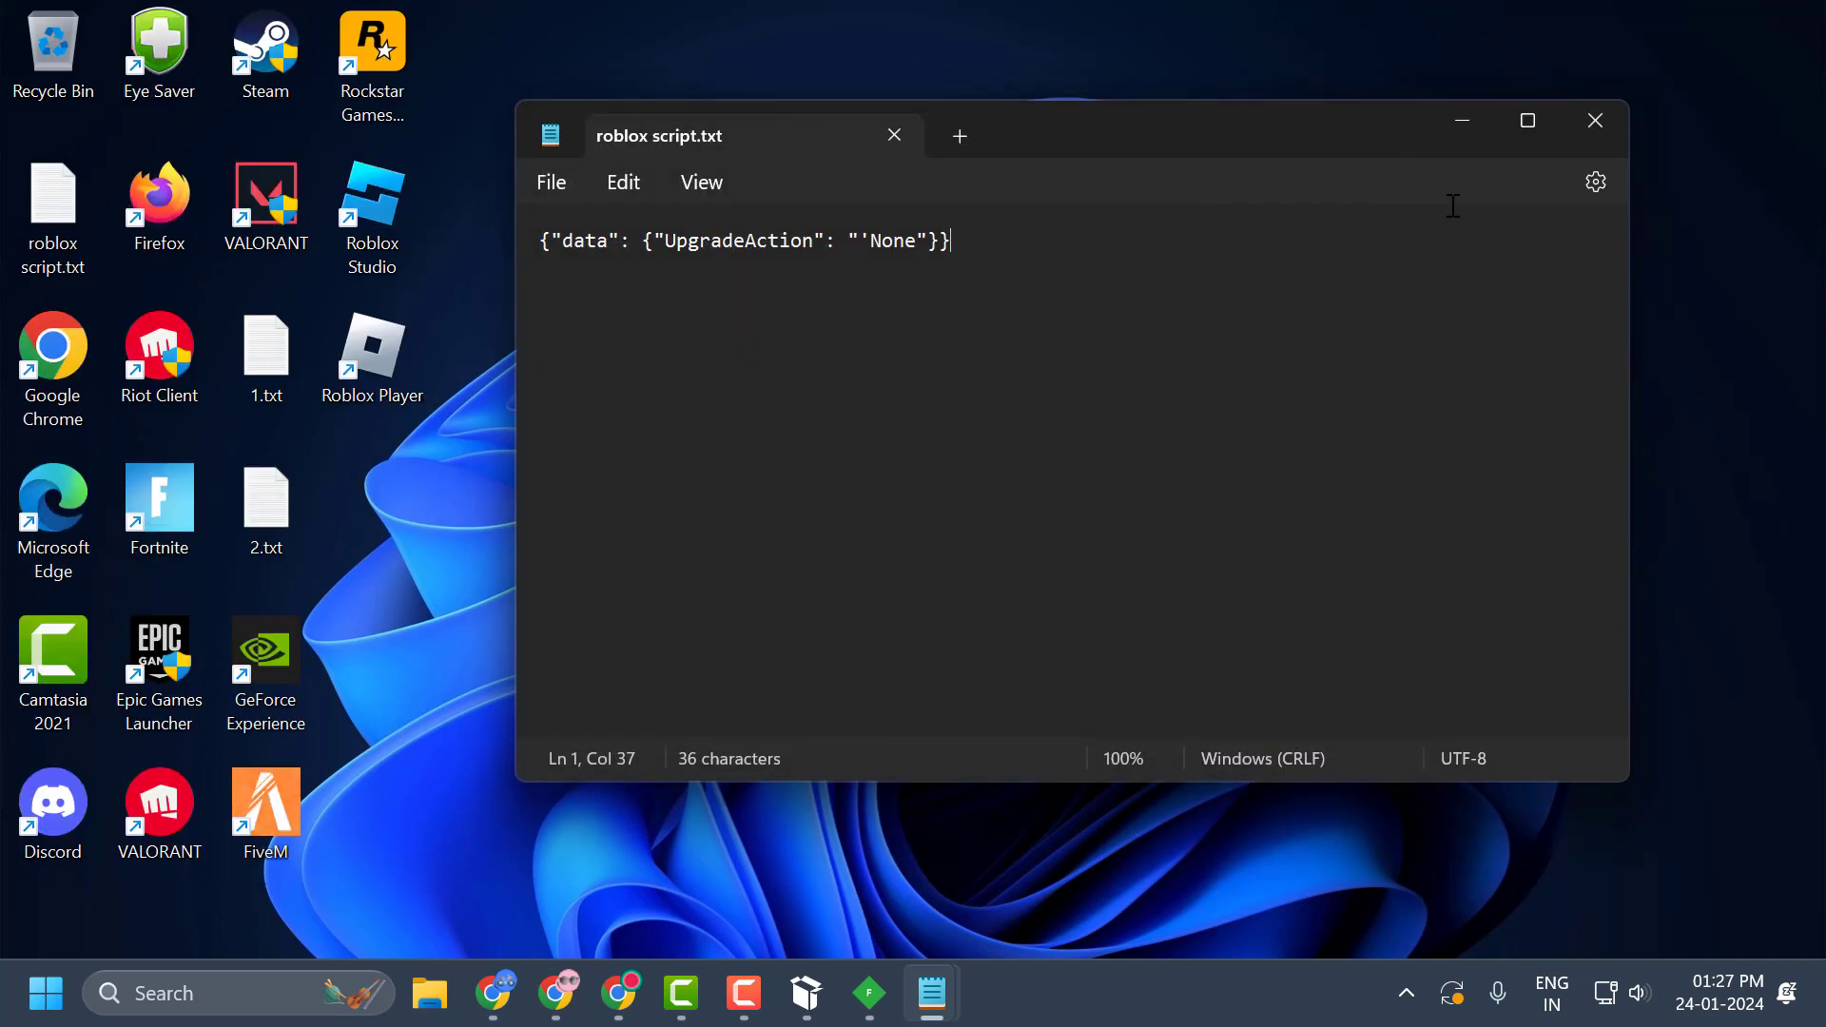
left_click(1592, 133)
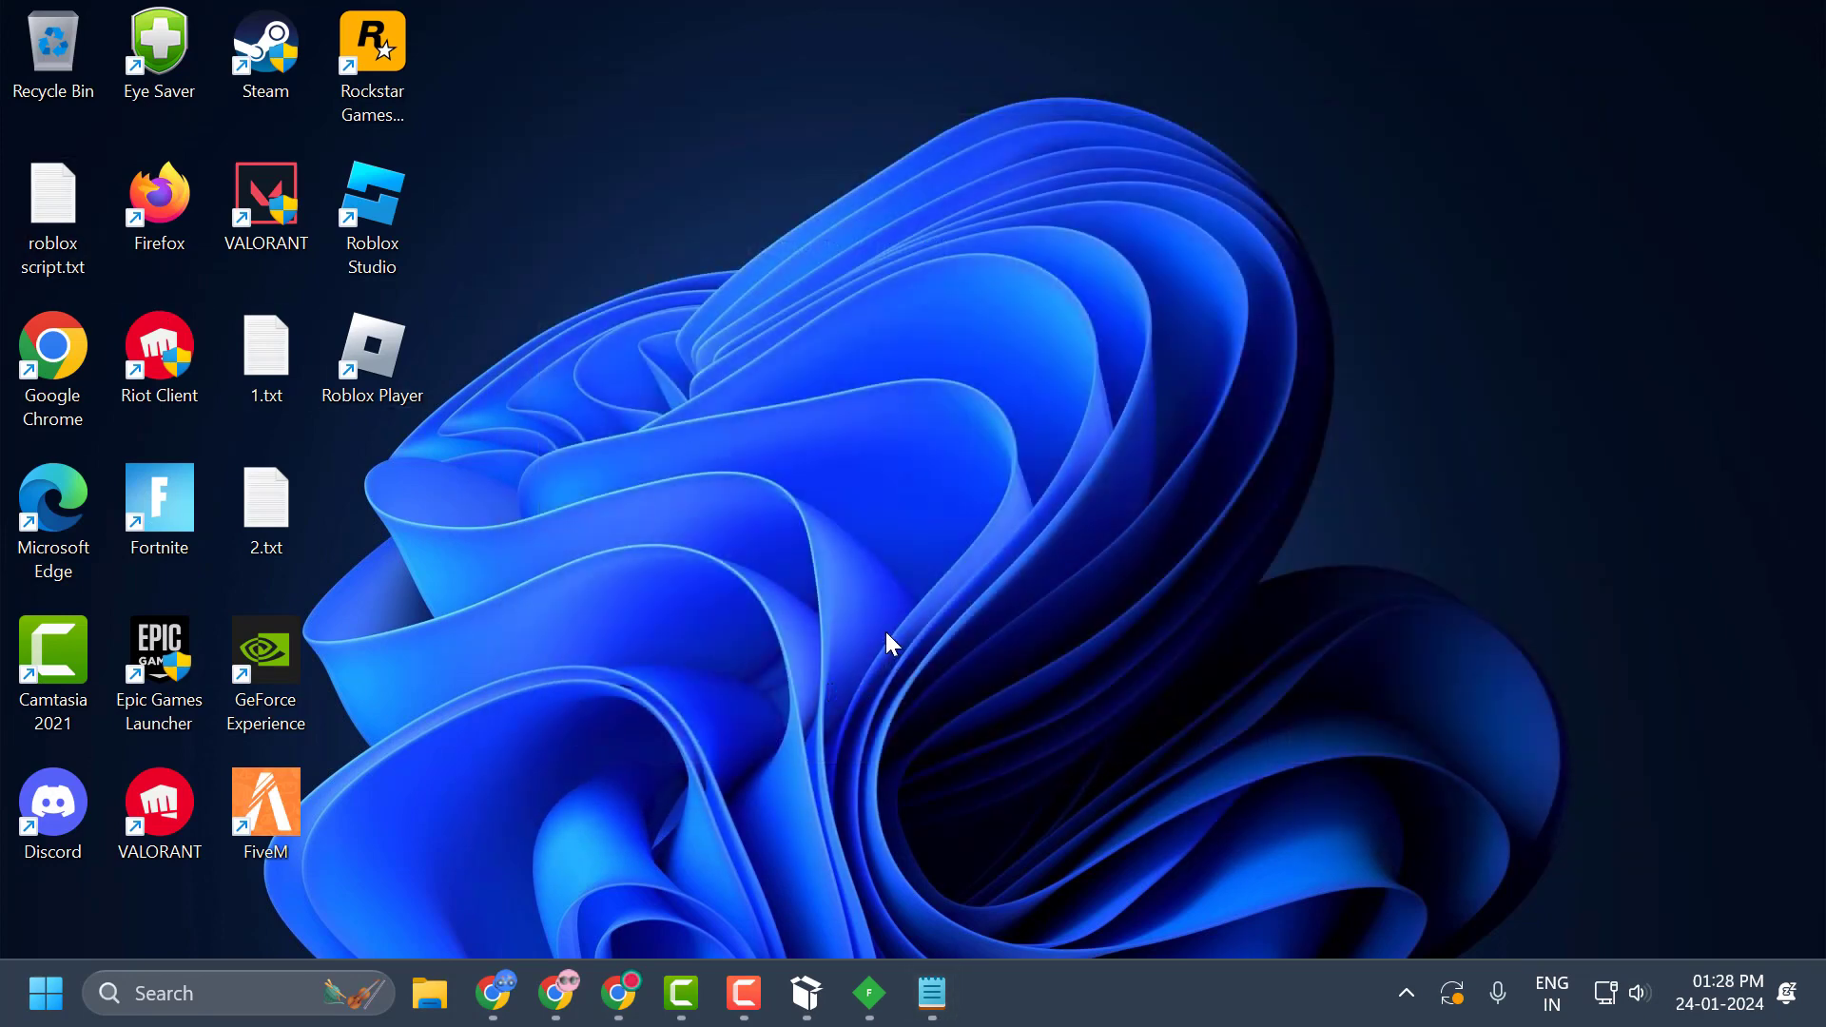
Copy the folder location C:\Users\Admin\Desktop from the properties of roblox script.txt and close the properties.
right_click(46, 255)
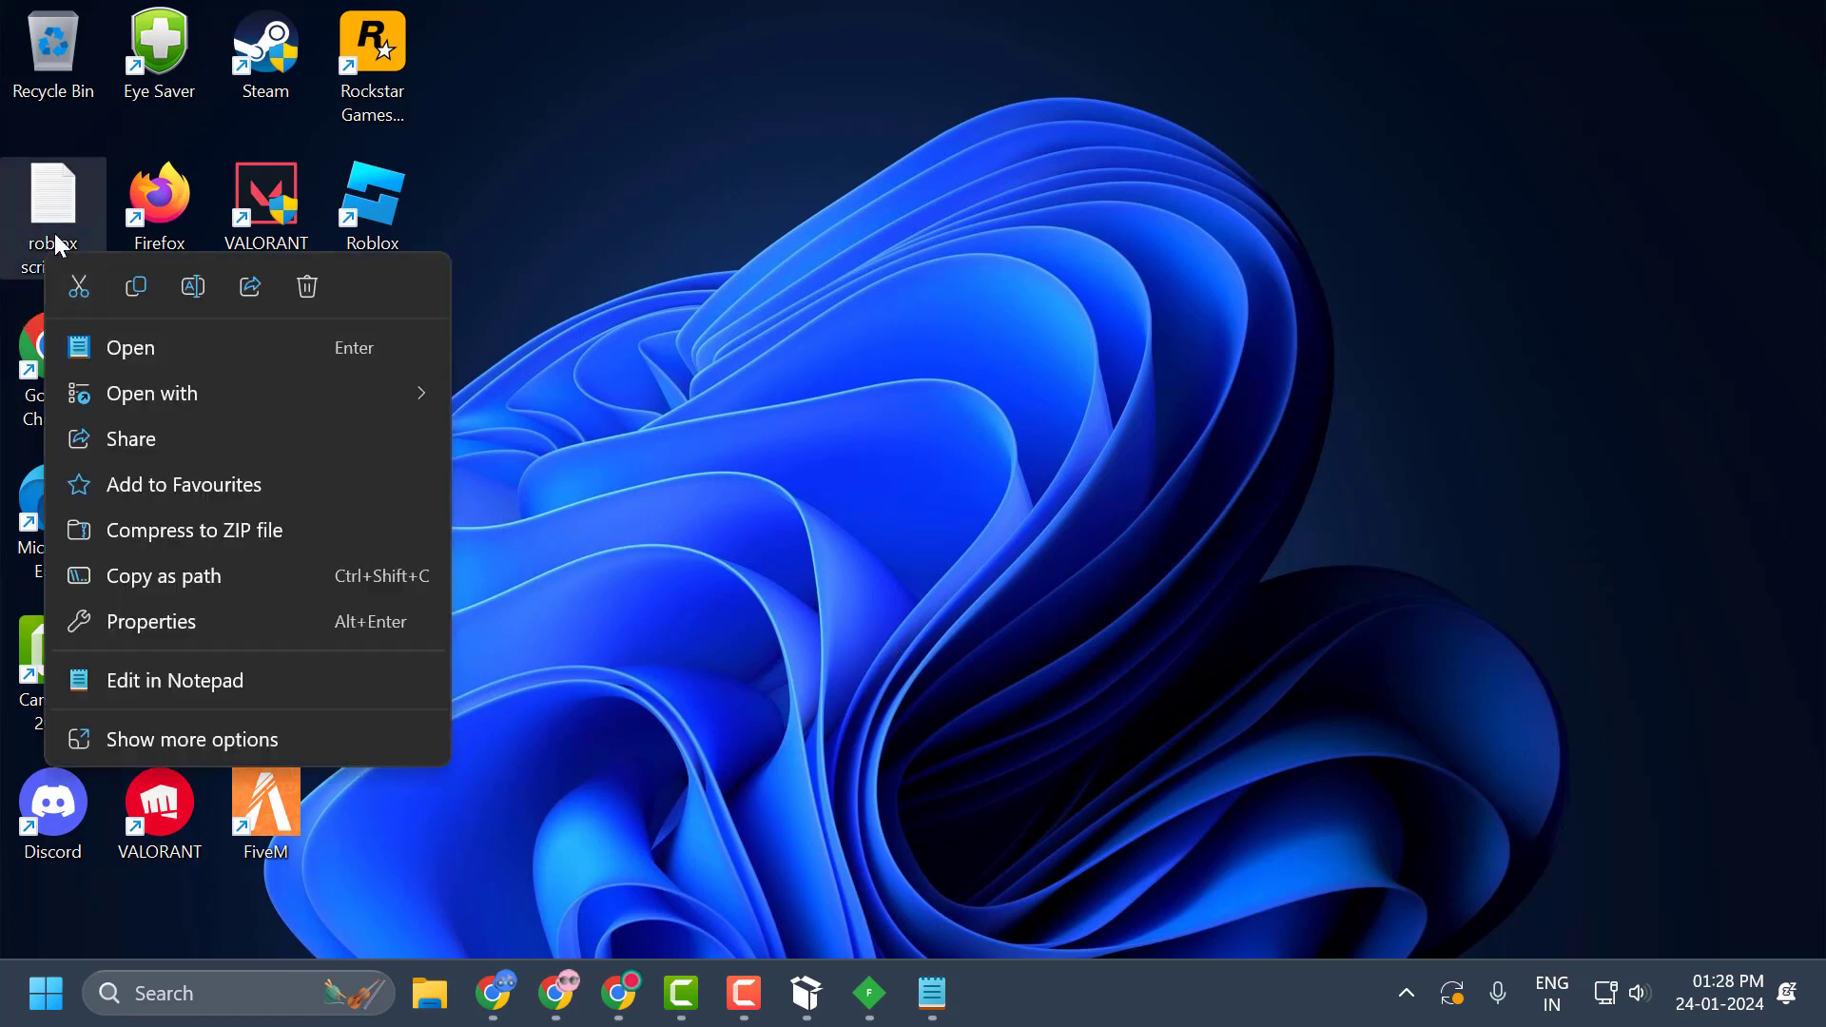
left_click(146, 624)
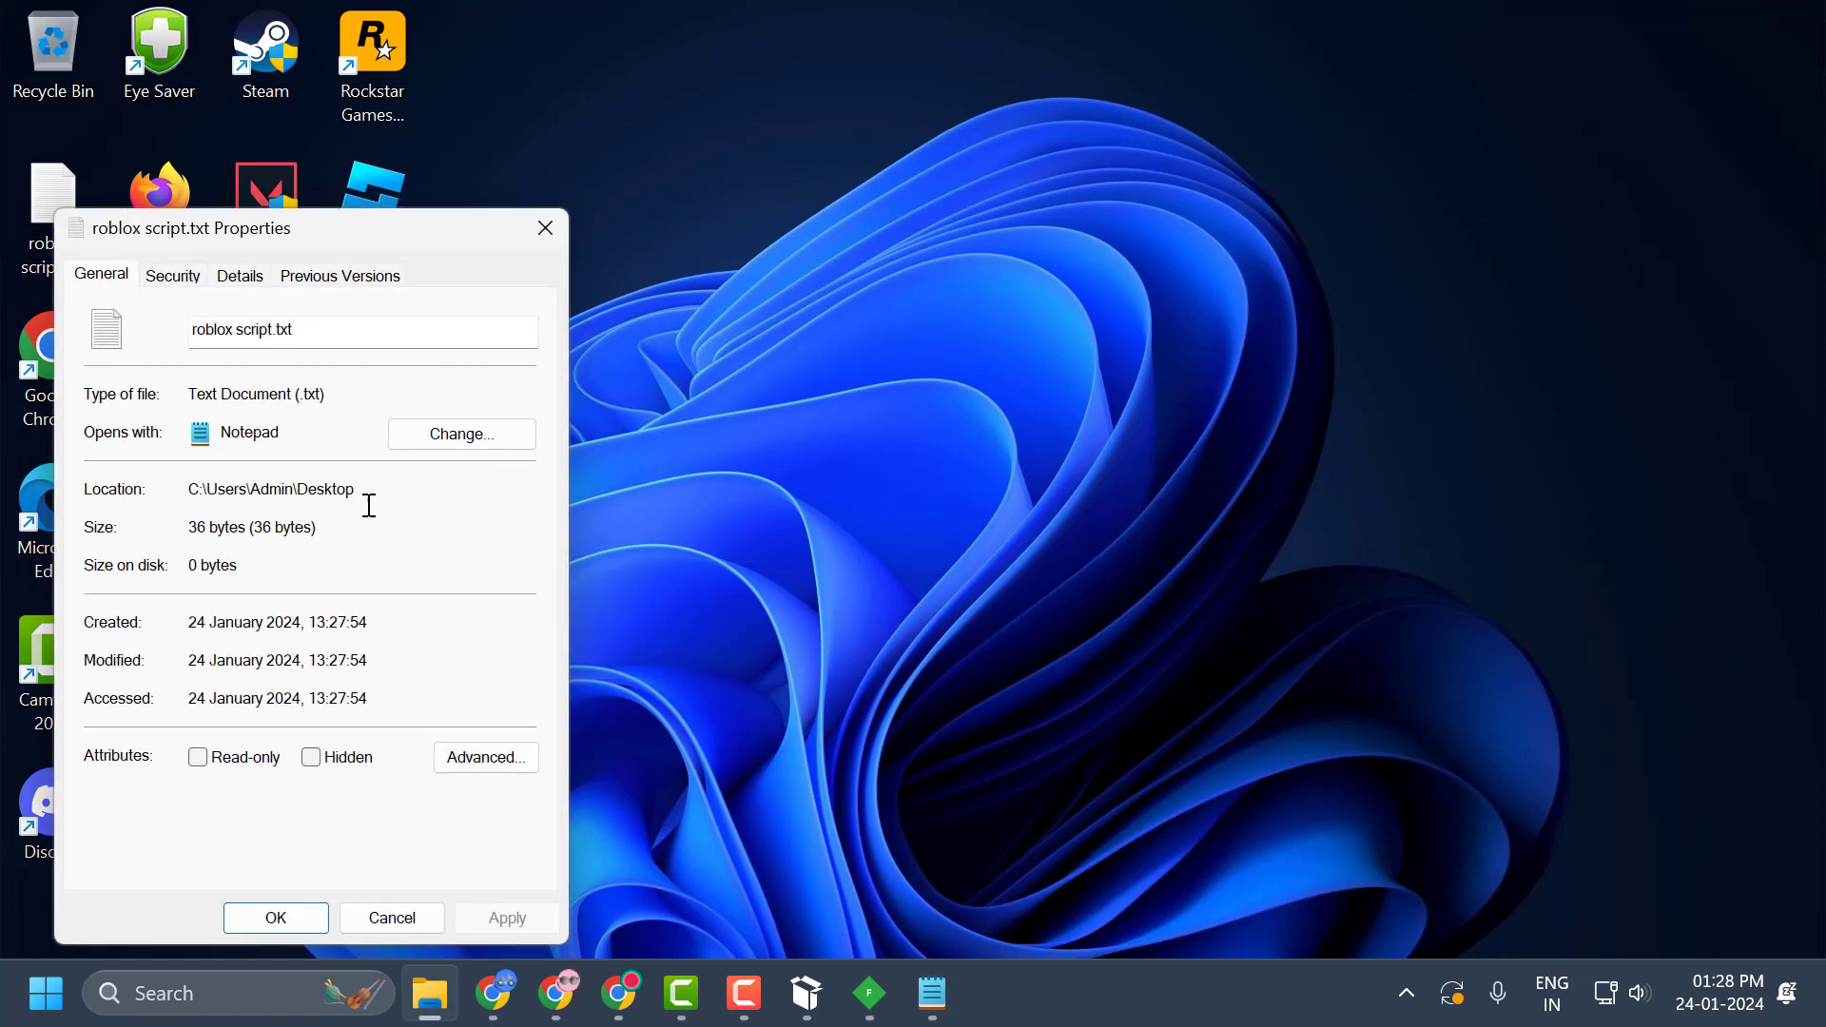
left_click_drag(369, 489, 190, 492)
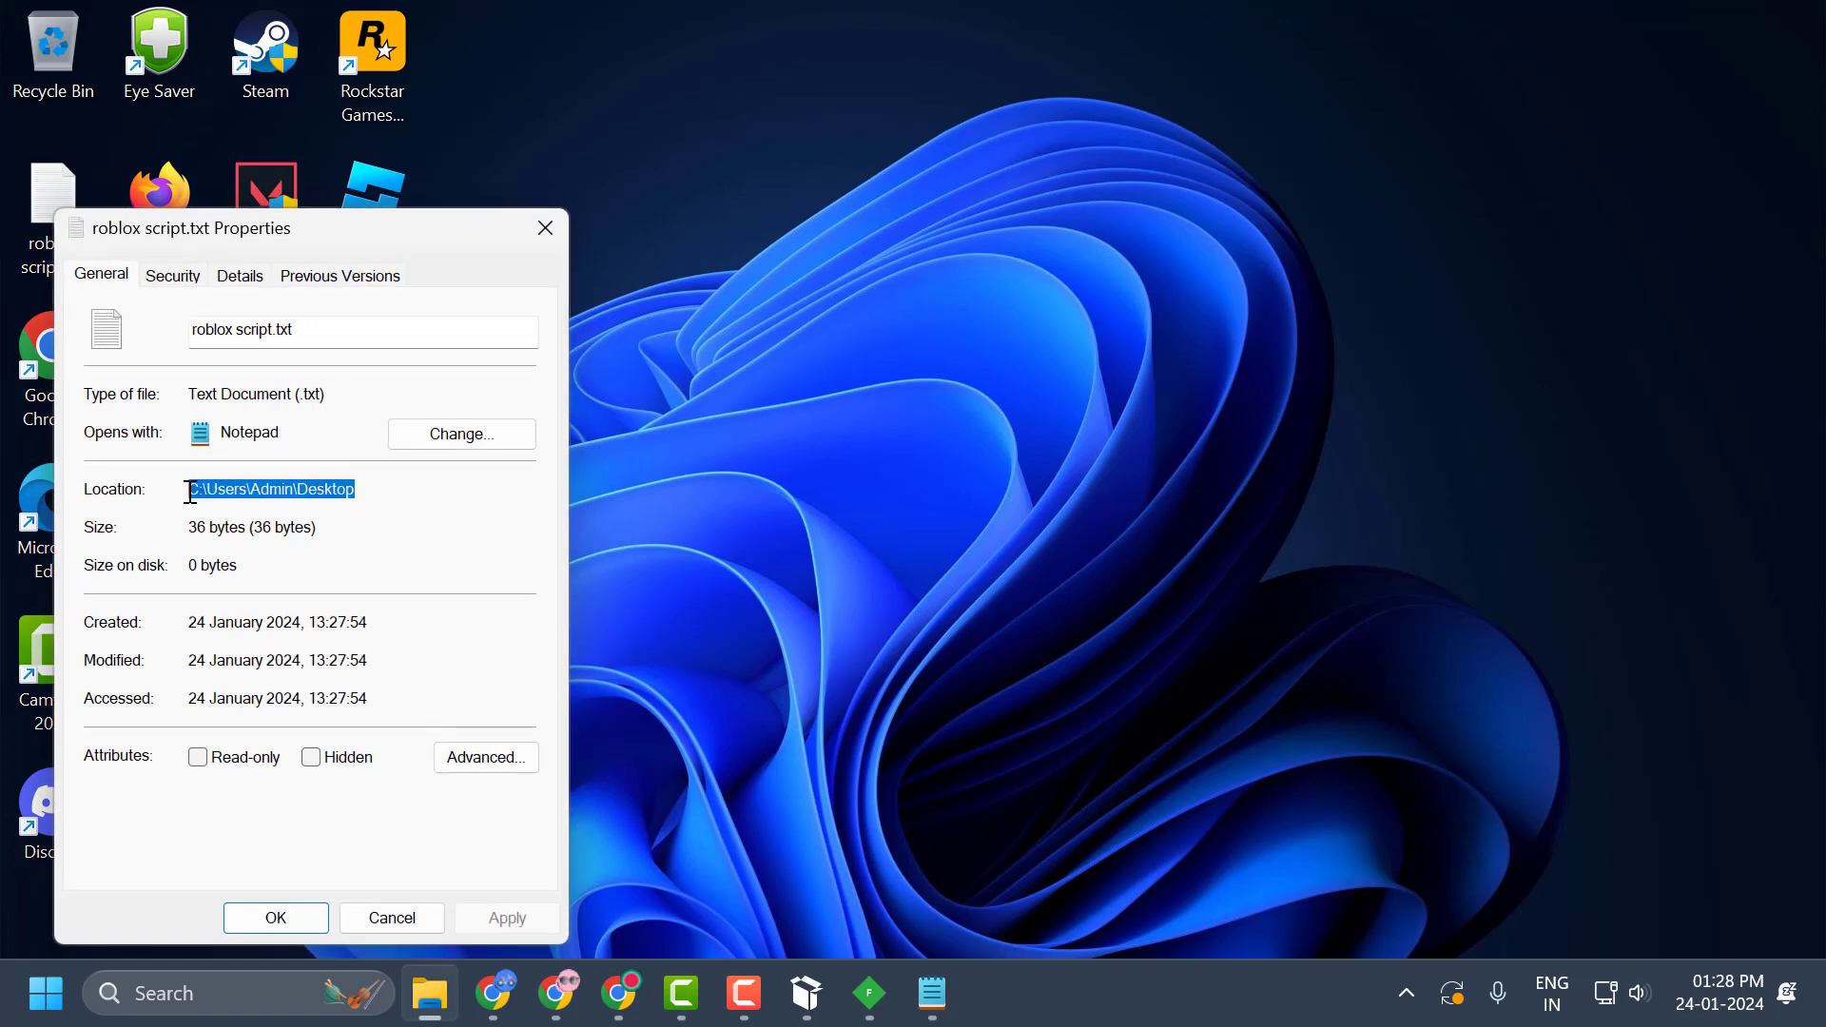
right_click(195, 492)
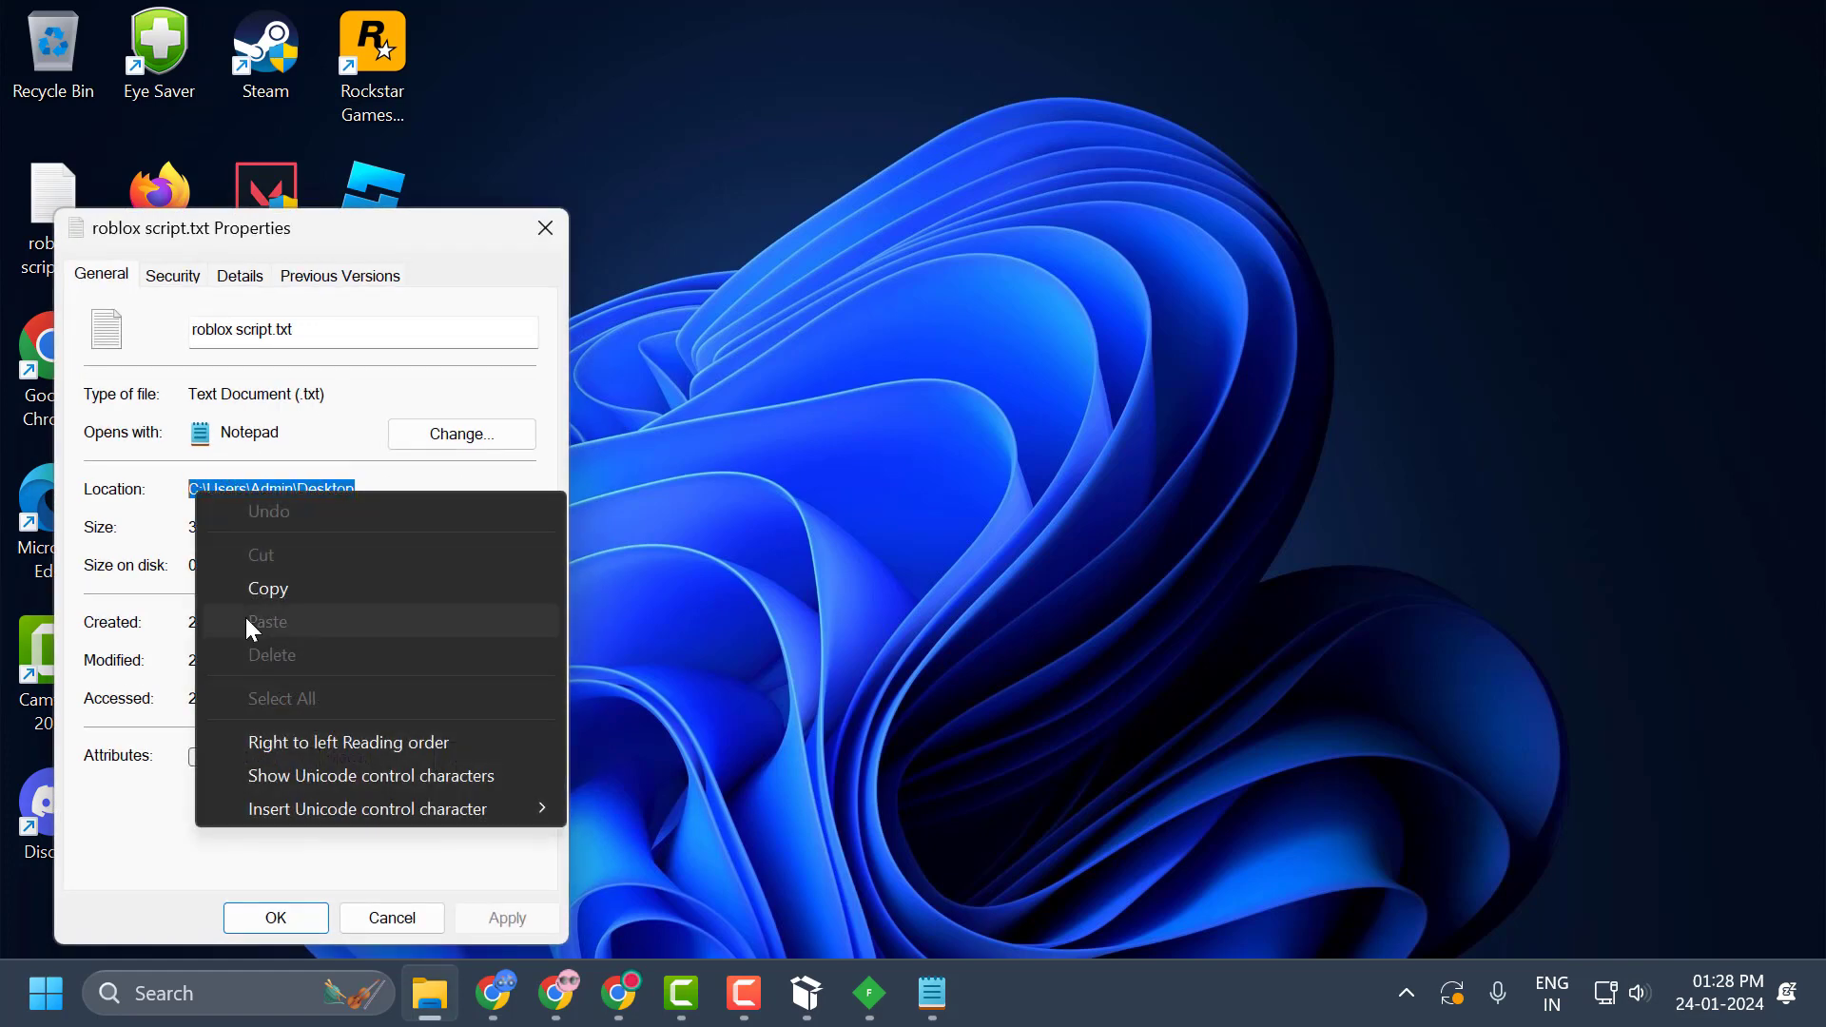
left_click(268, 589)
left_click(276, 917)
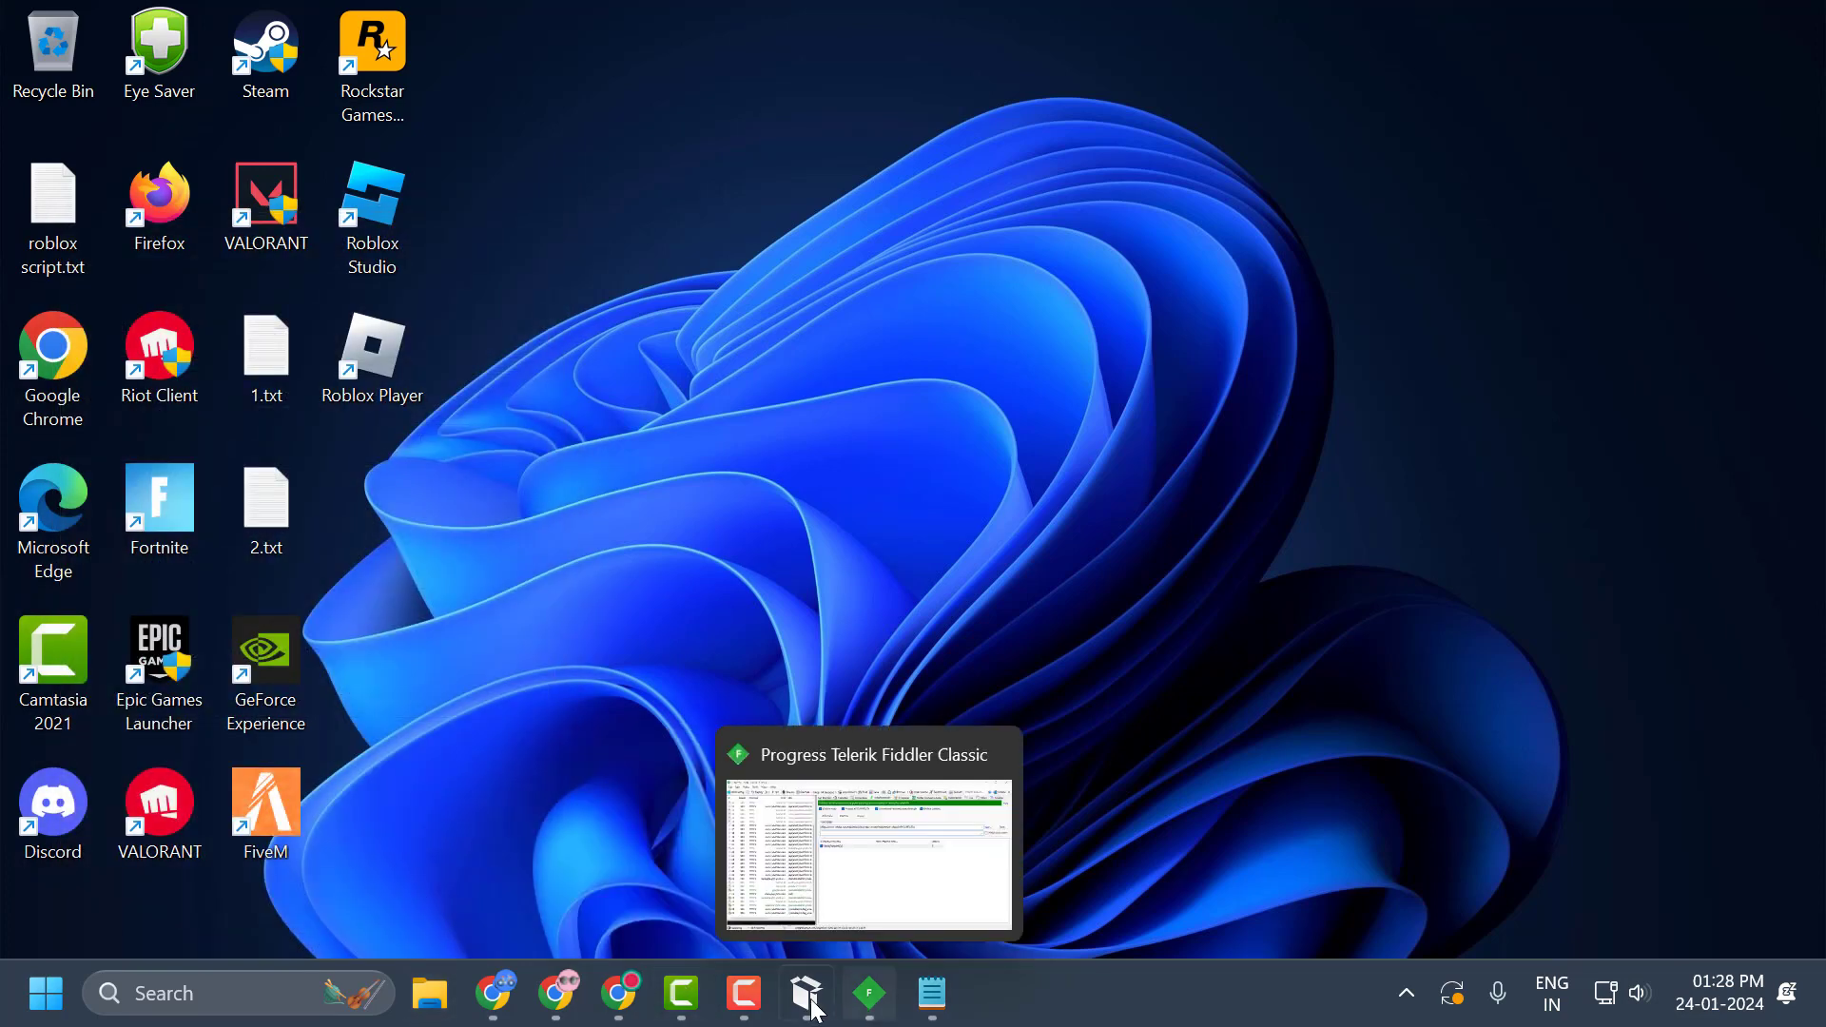
Switch to Fiddler, set the rule's response to C:\Users\Admin\Desktop\roblox script.txt and save the rule.
left_click(870, 1006)
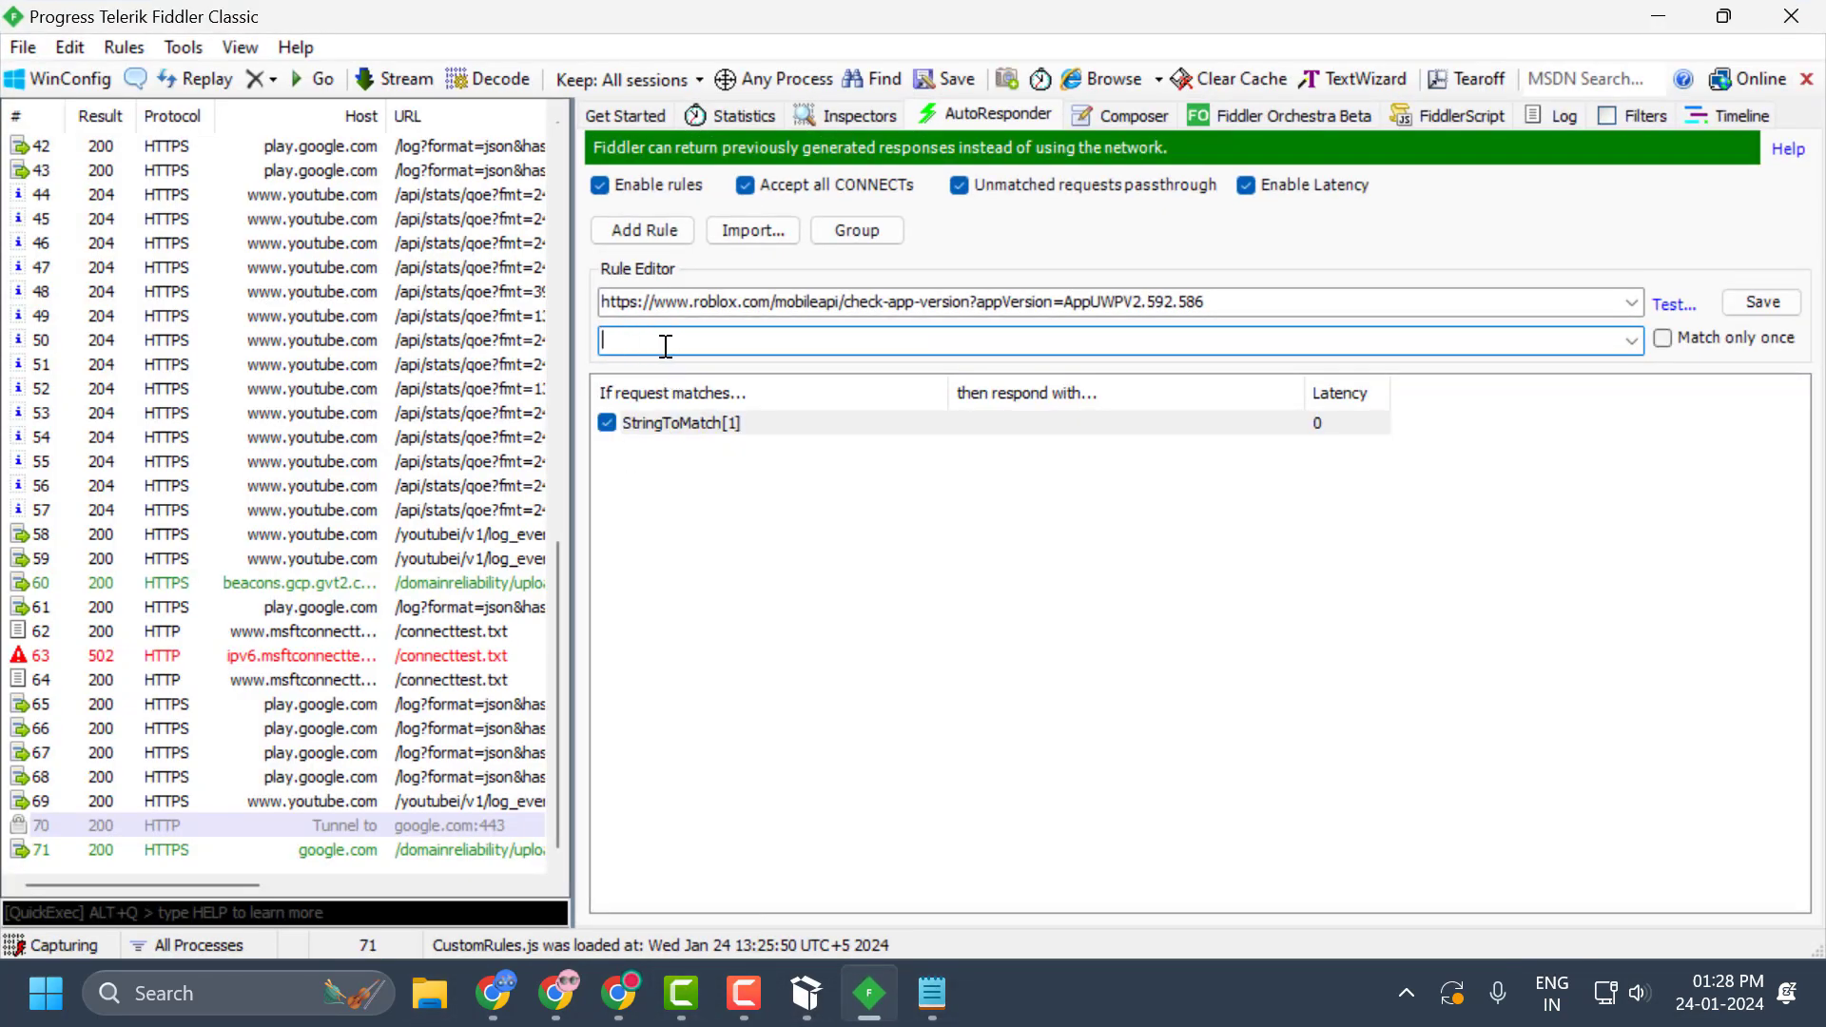
key("ctrl+v")
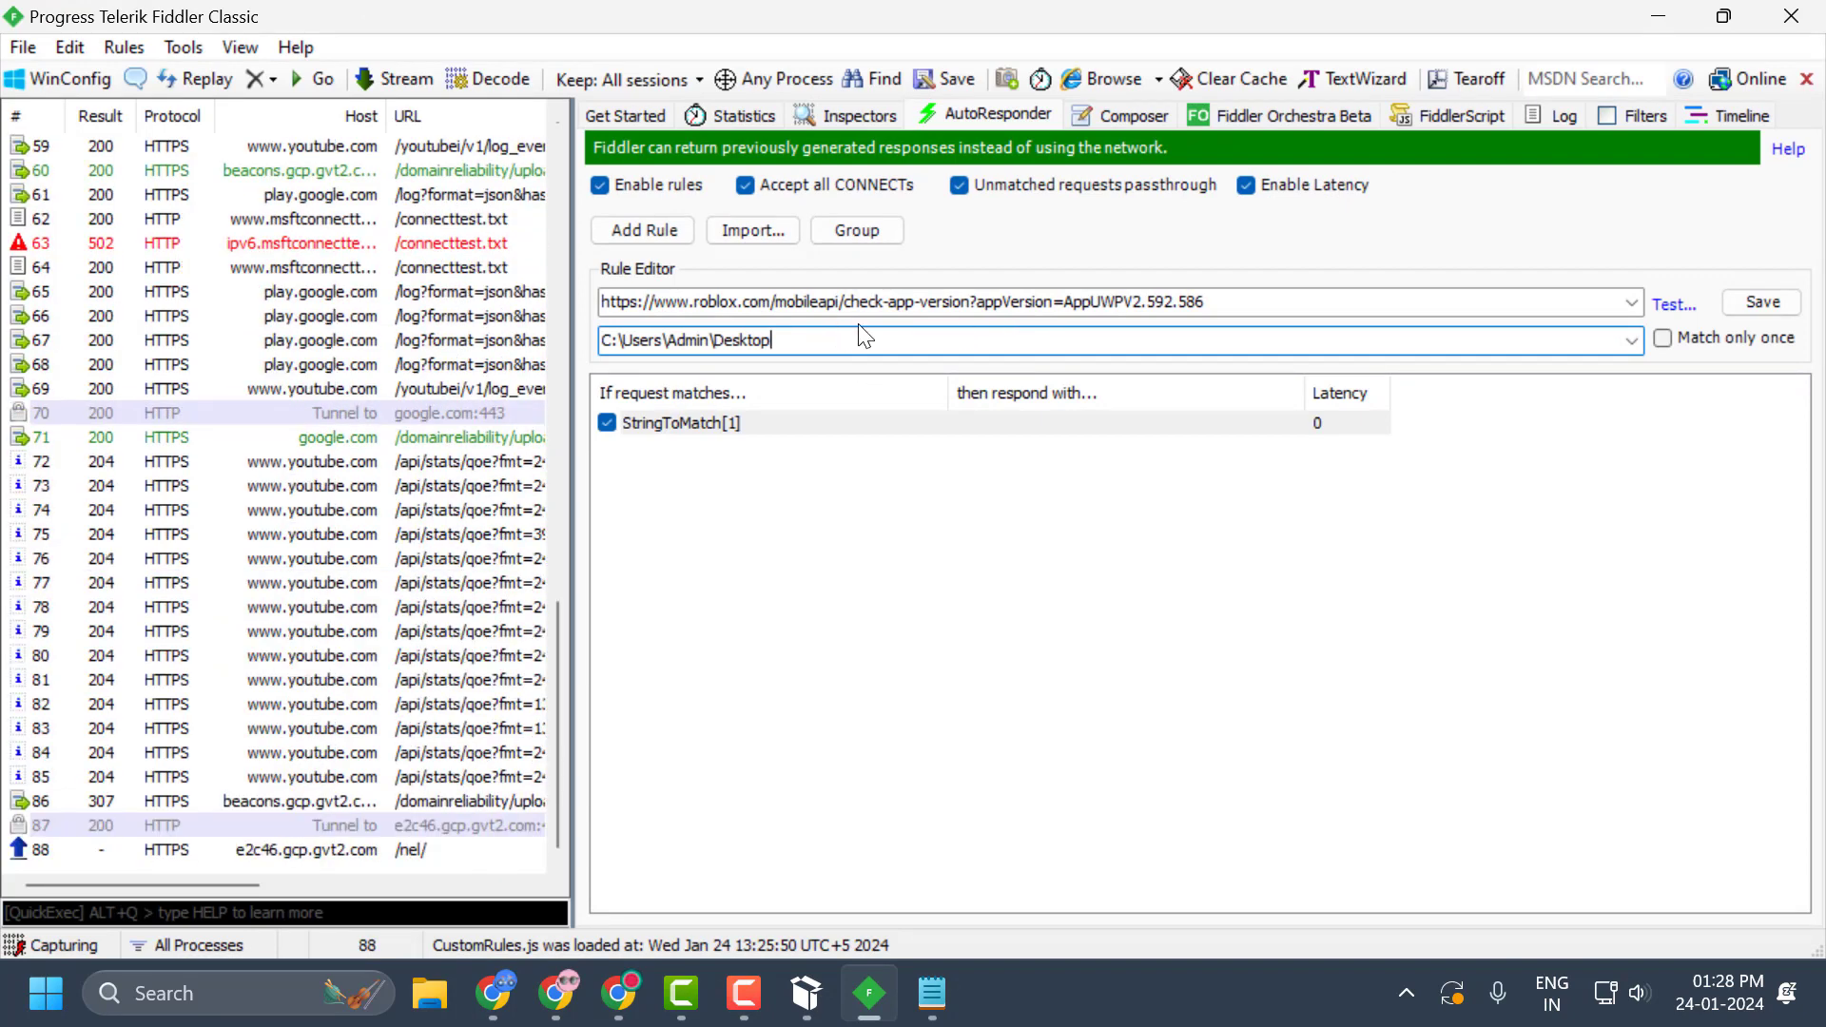
type("\\")
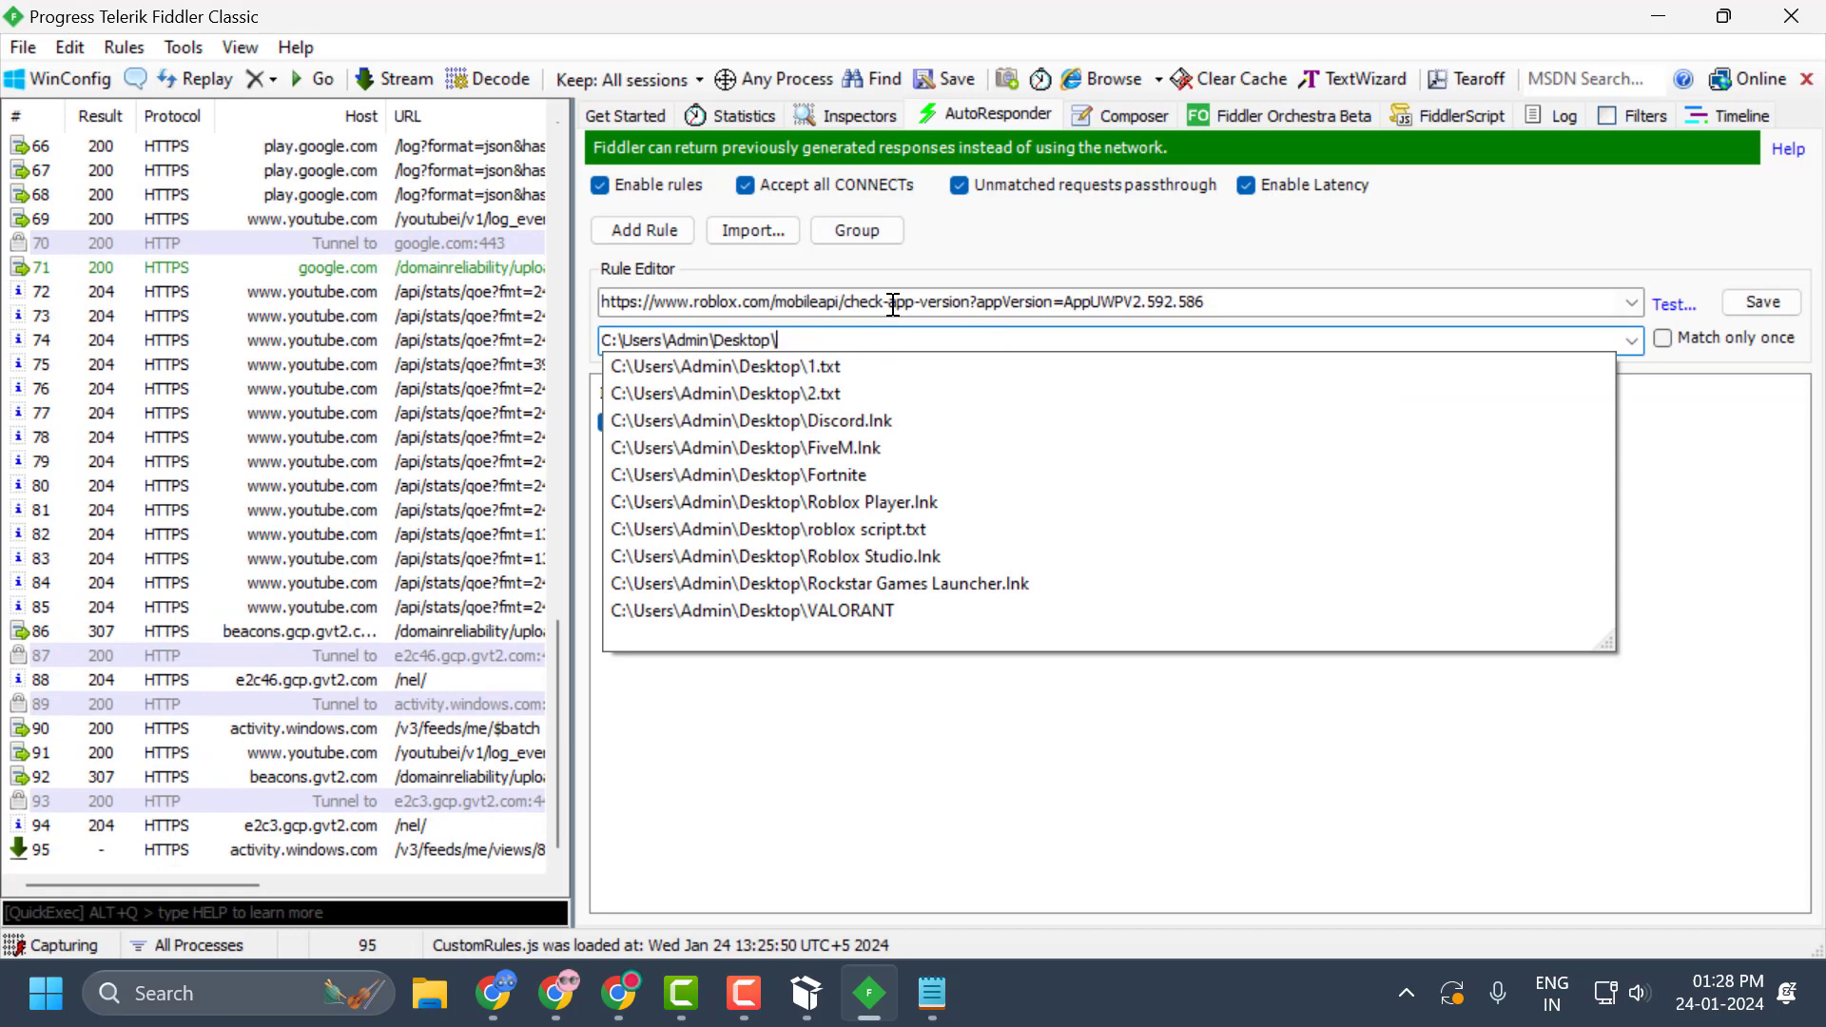
left_click(875, 528)
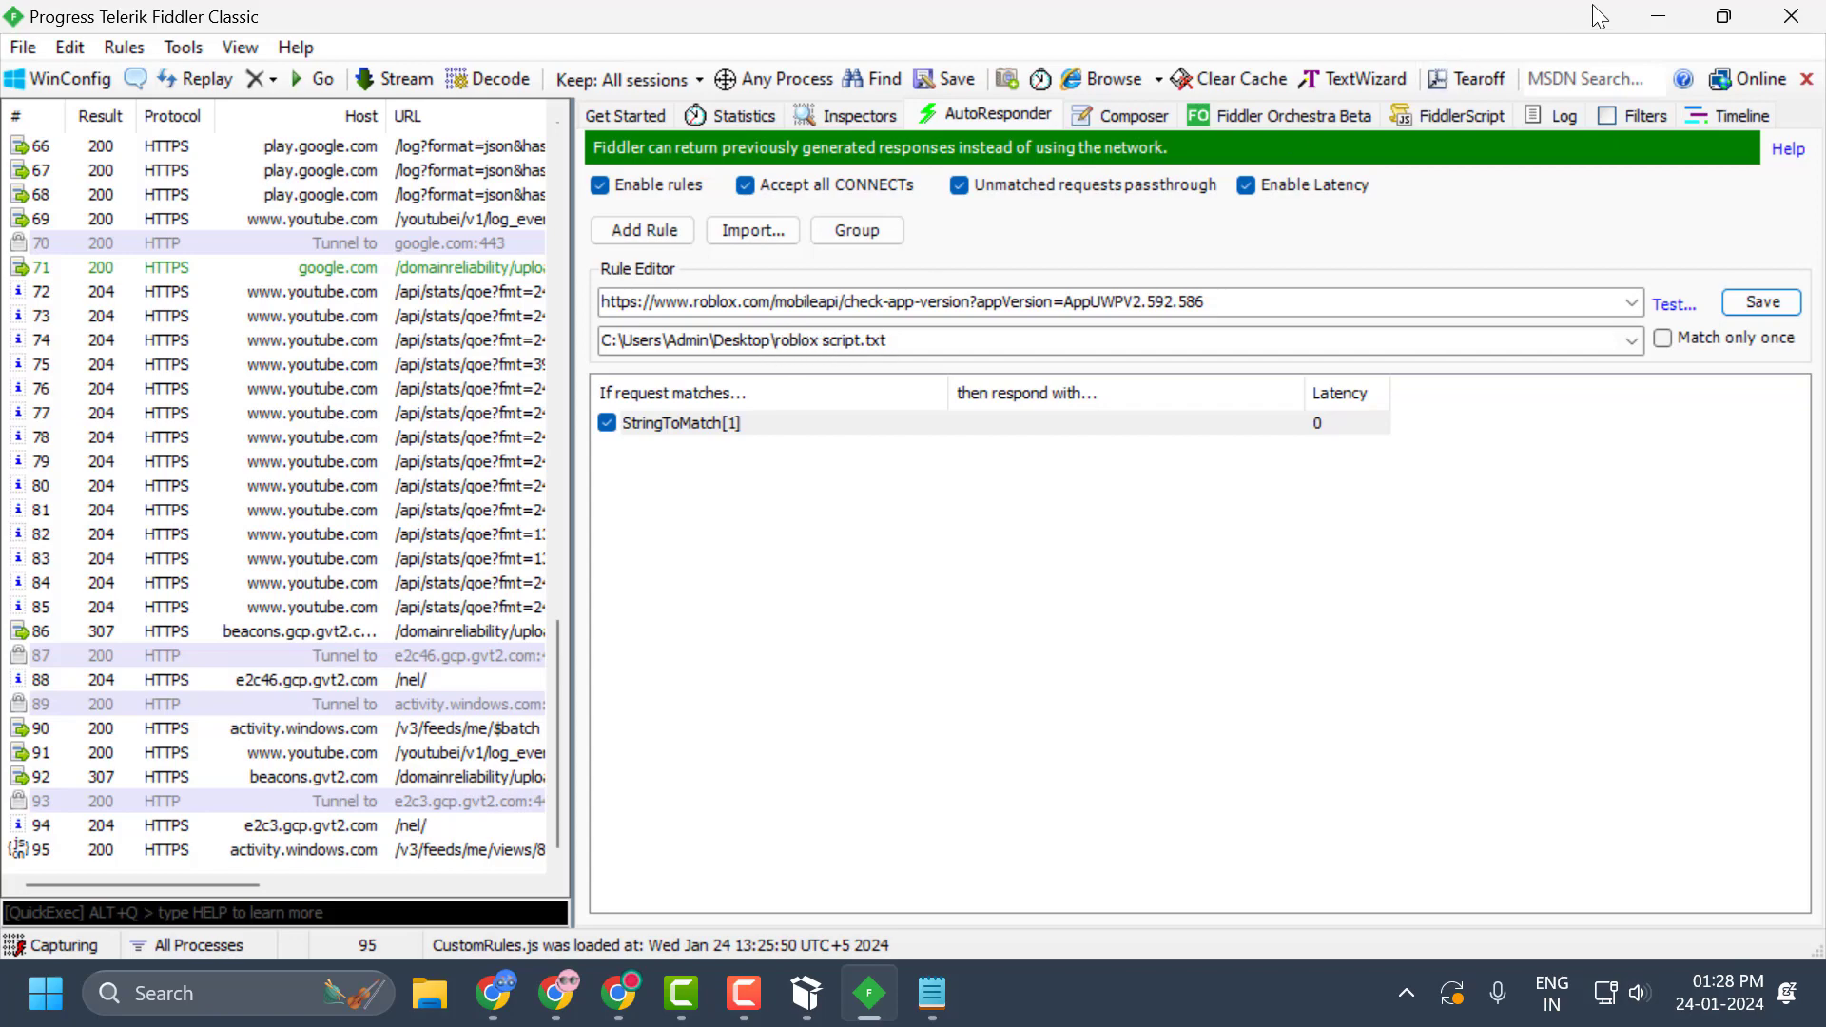
left_click(1658, 16)
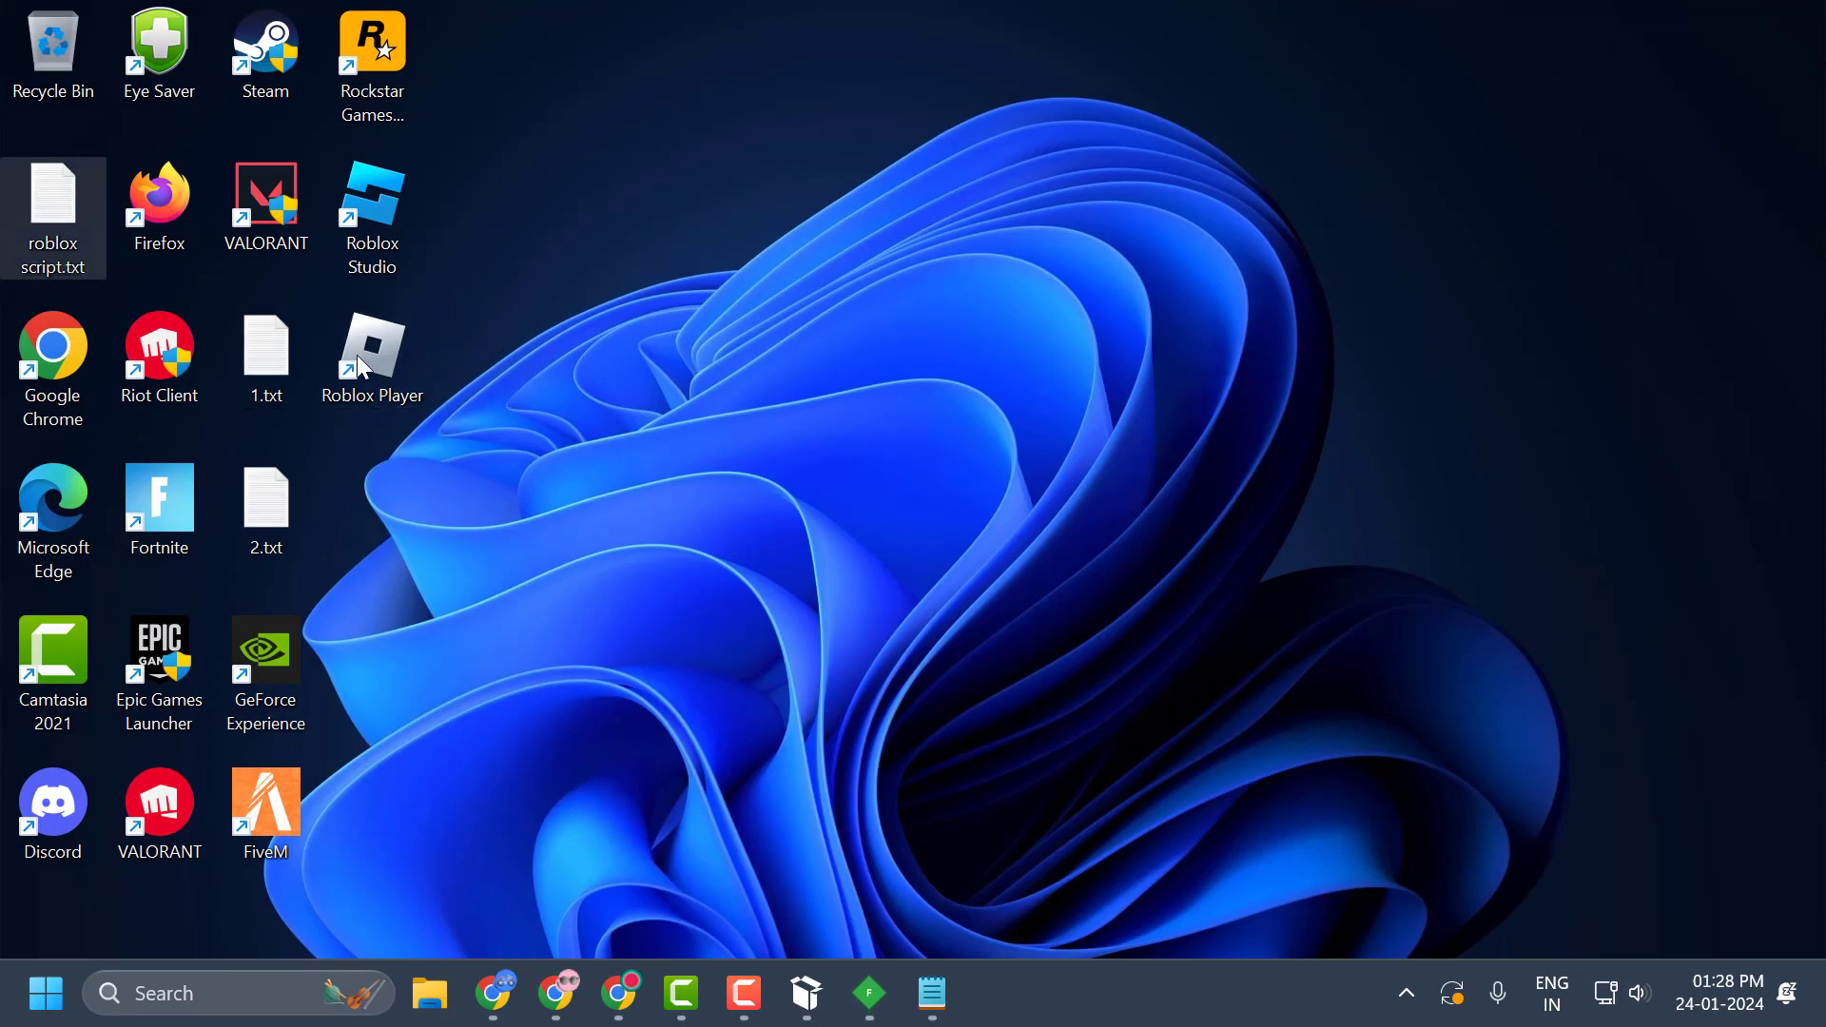
left_click(861, 1014)
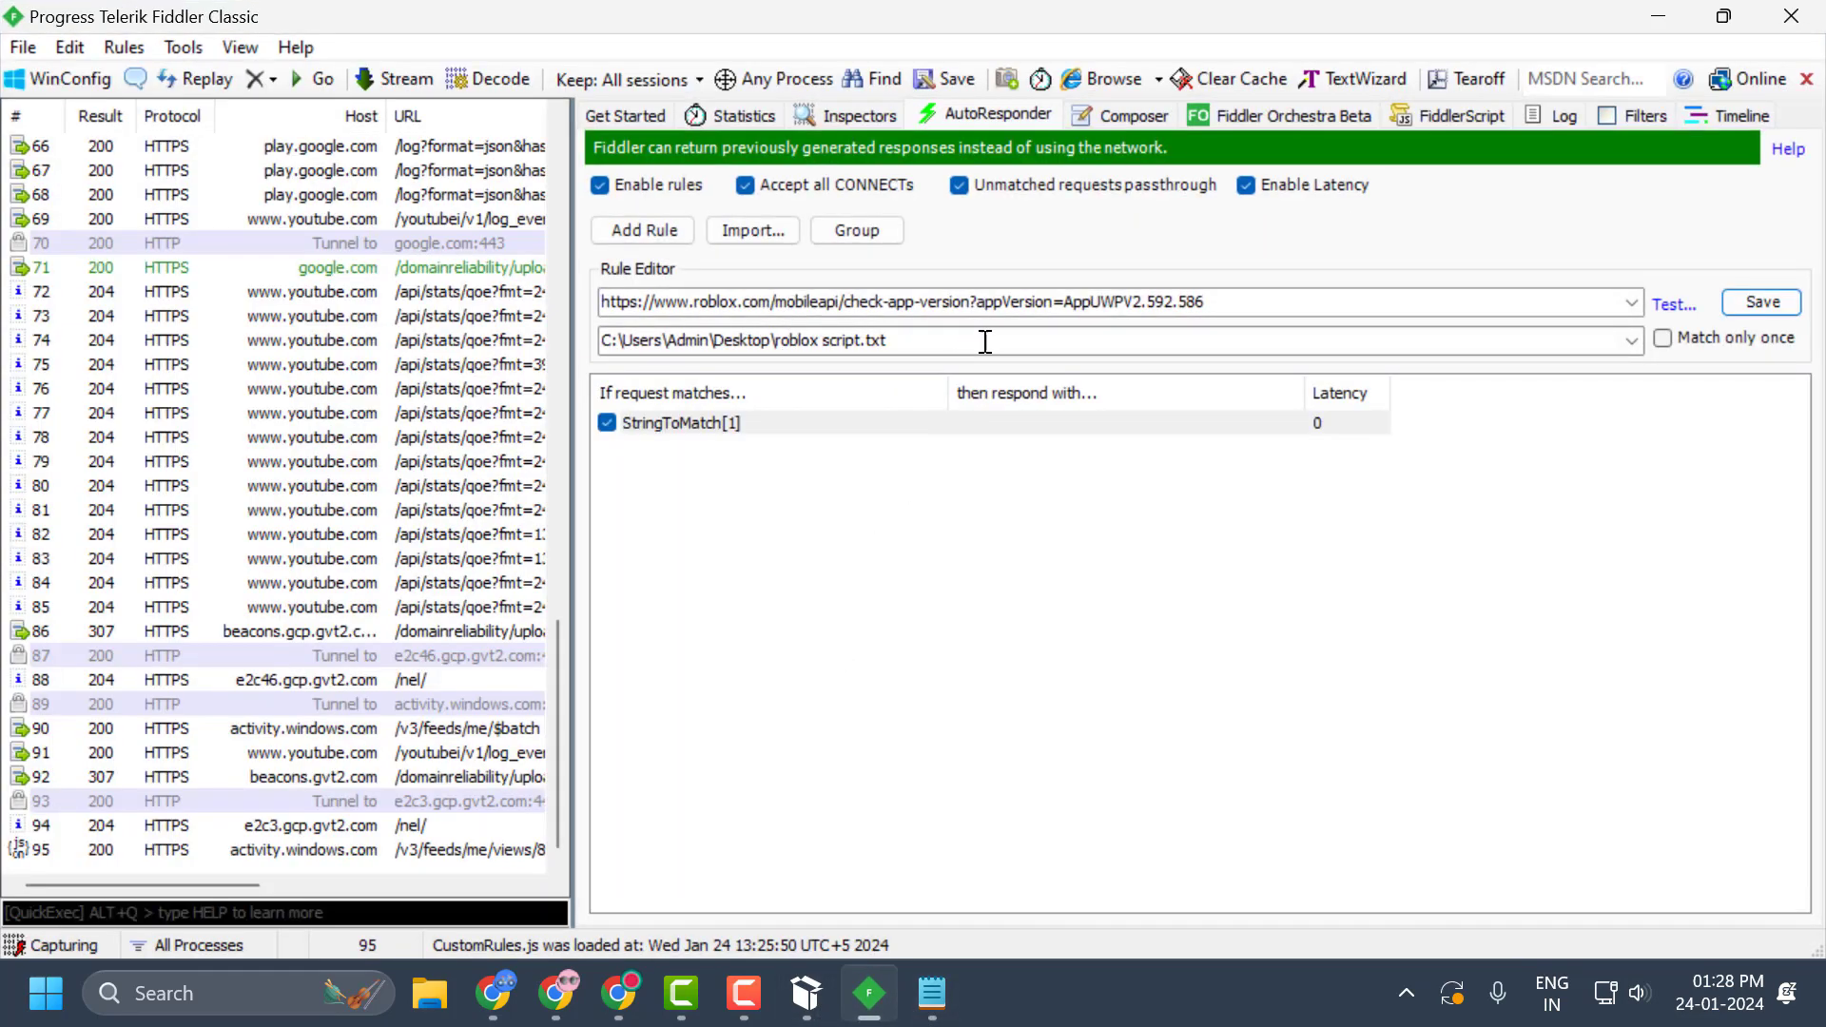
left_click(1750, 304)
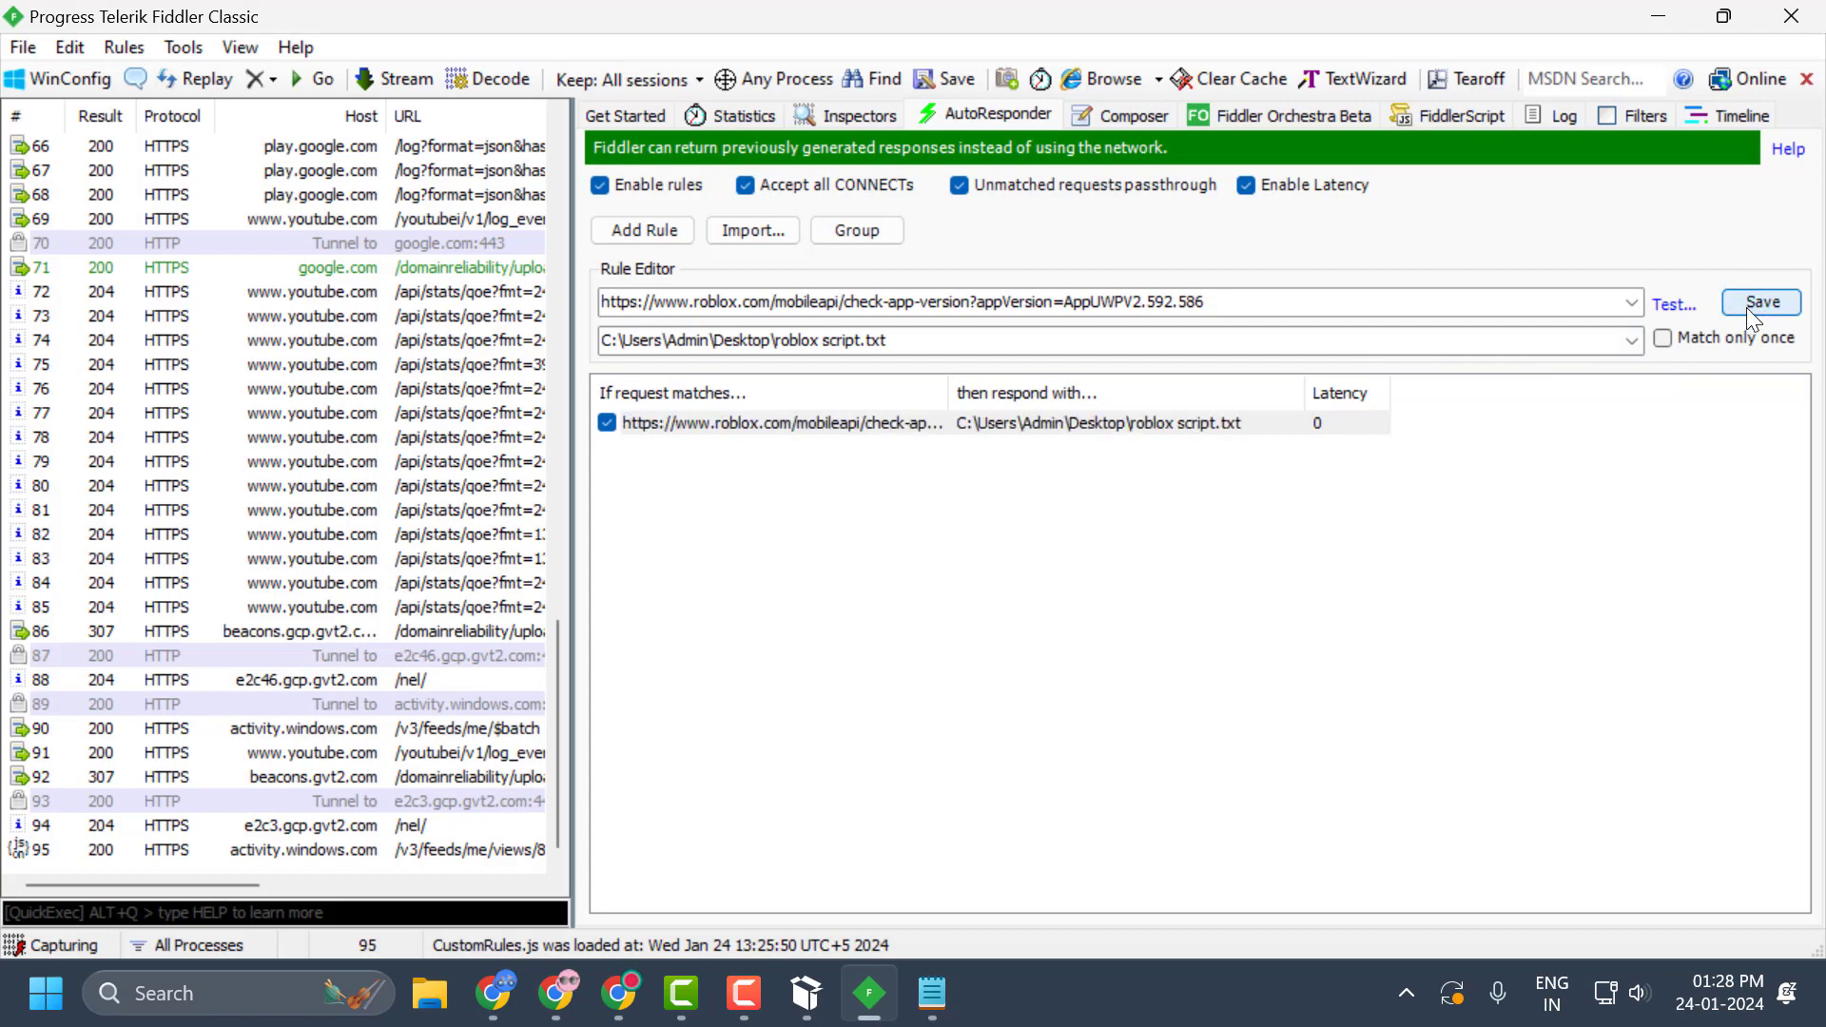
Minimize Fiddler and bring up the Roblox app installer window.
left_click(1658, 16)
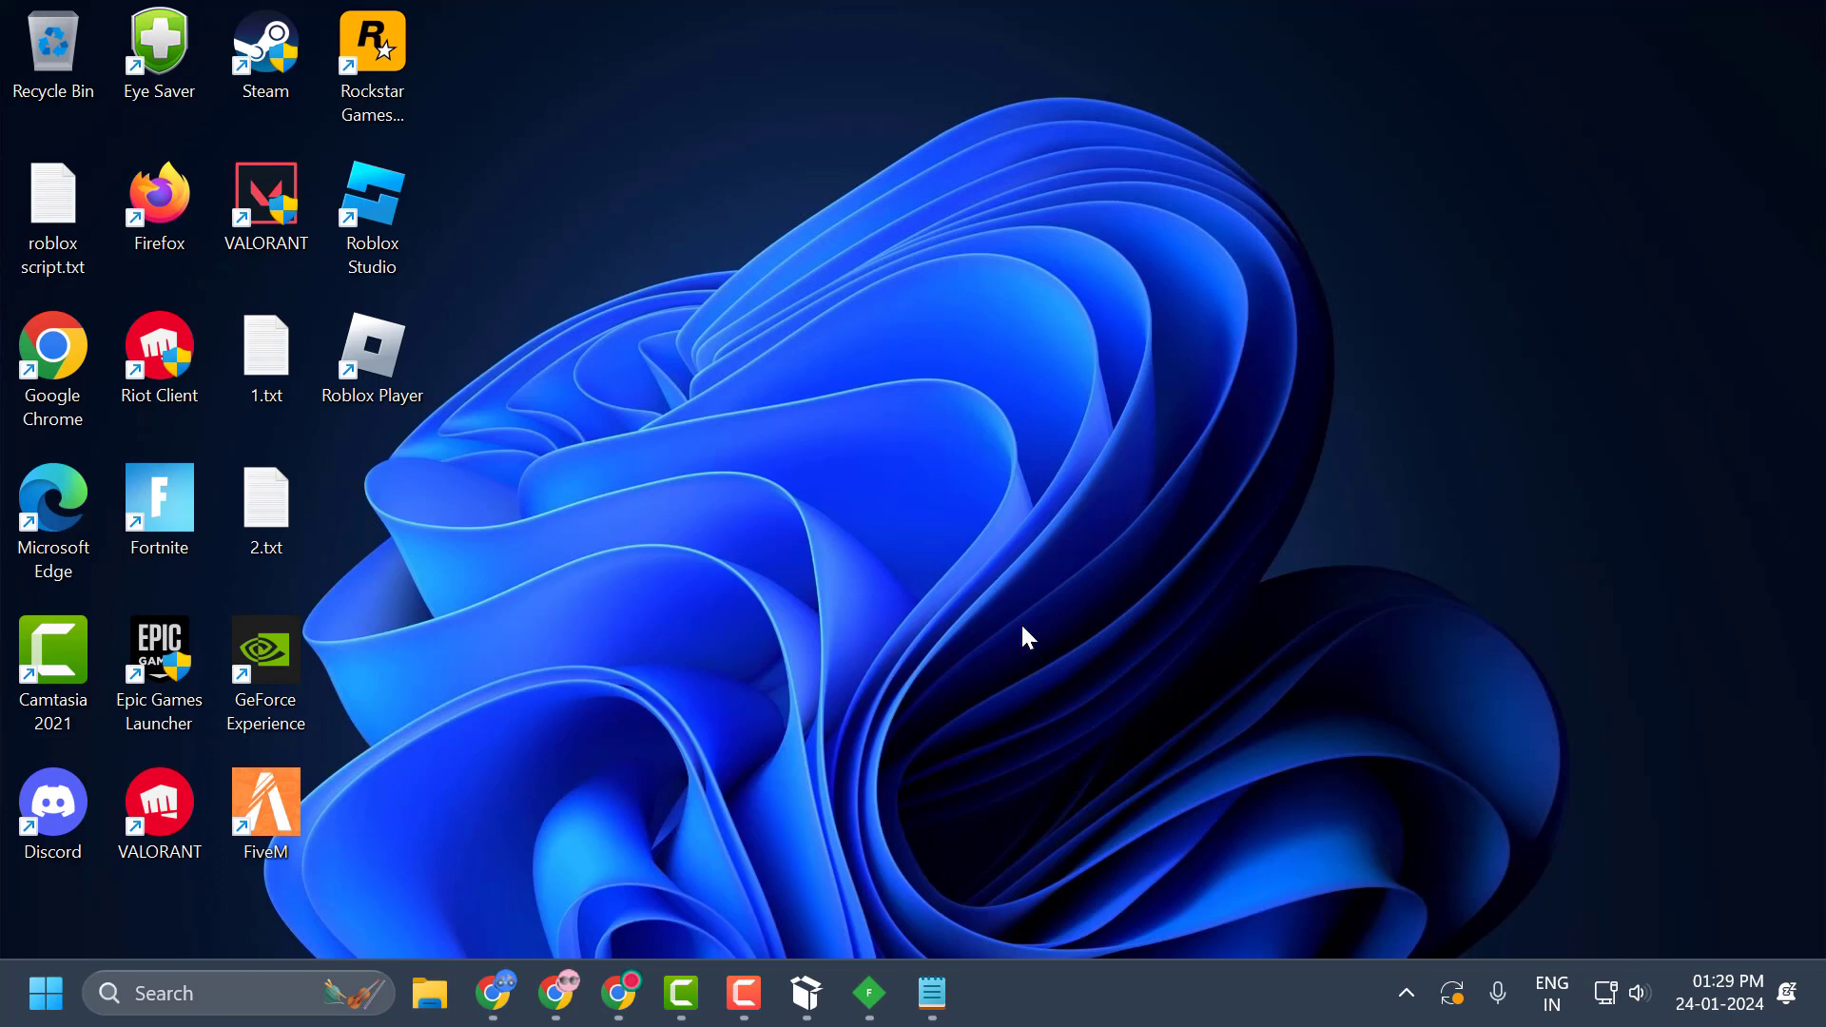
left_click(829, 975)
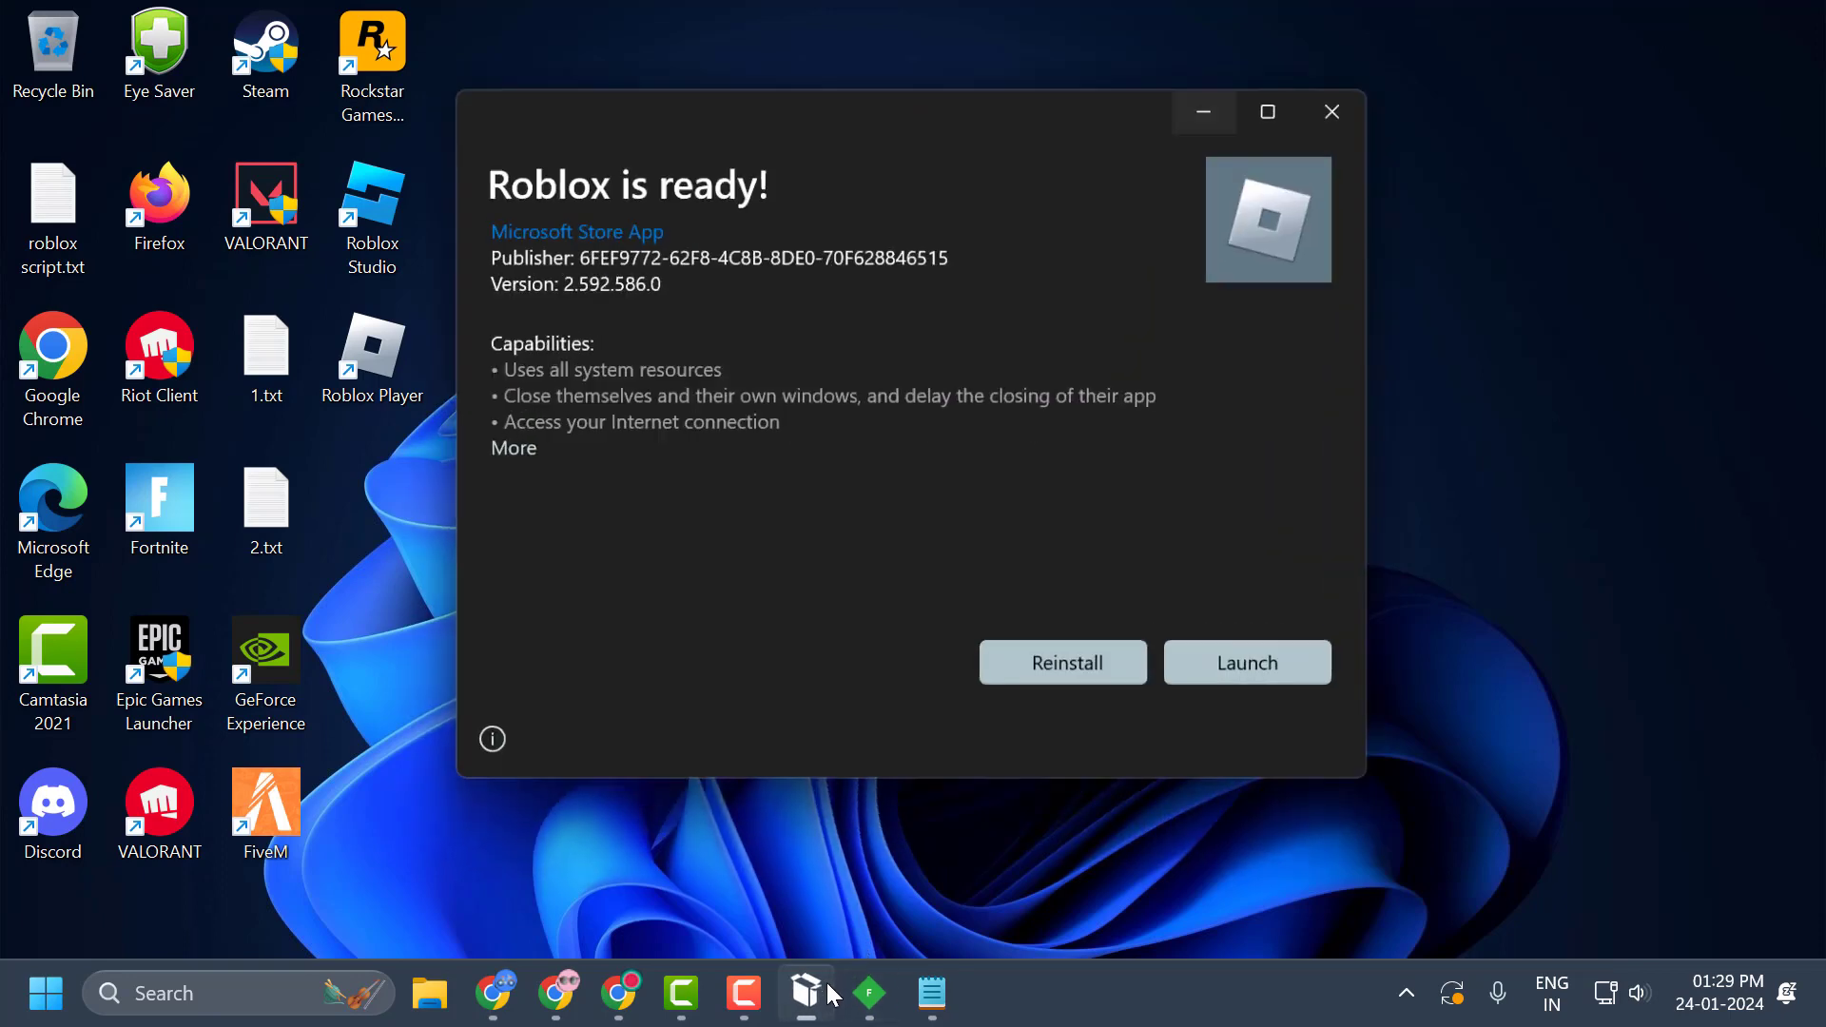